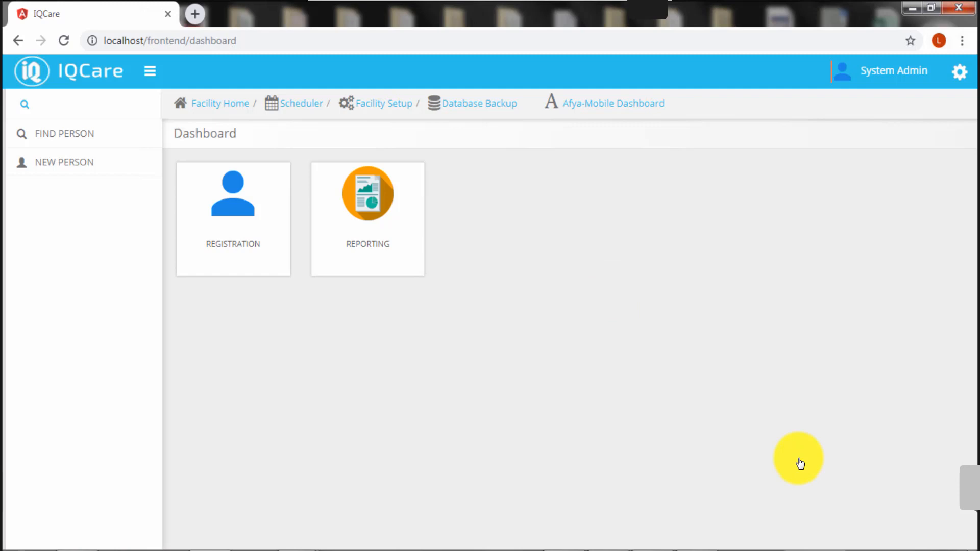
Search Find Person for first name 'HTS Demo' to list the 25-year-old female client
left_click(56, 145)
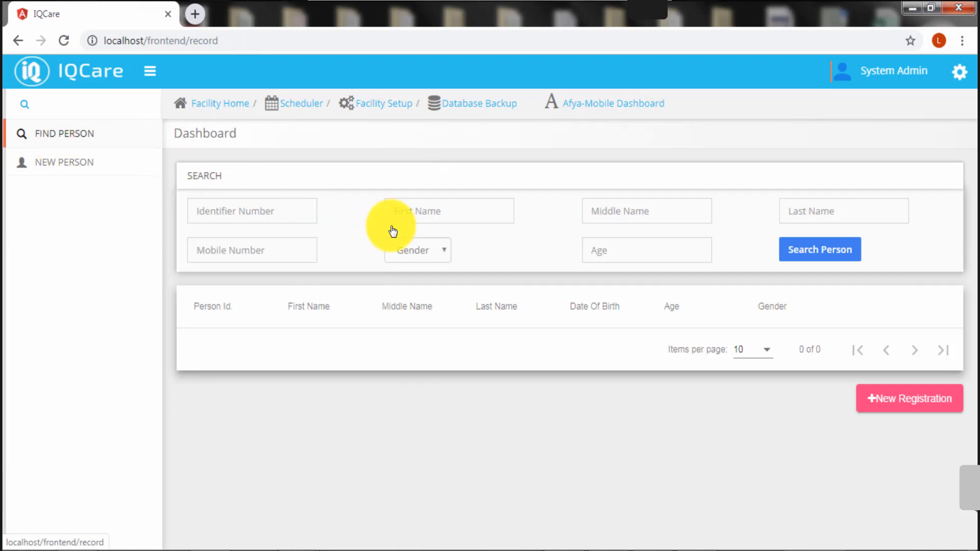
left_click(450, 212)
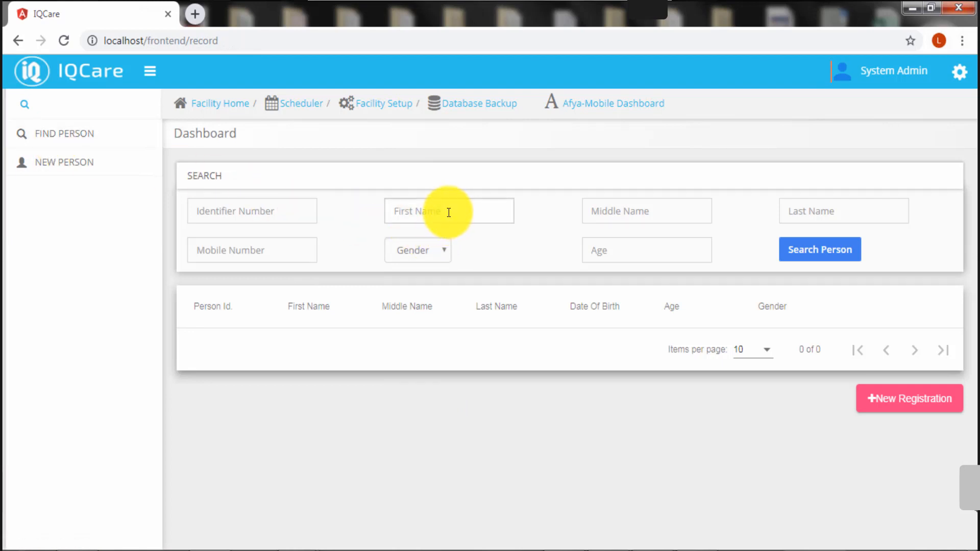
type("HTS Demo")
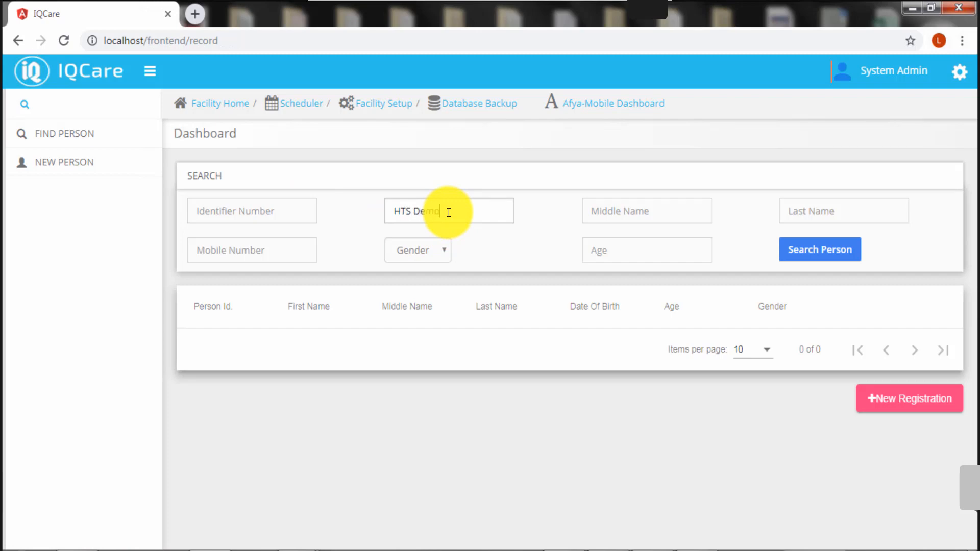
left_click(827, 260)
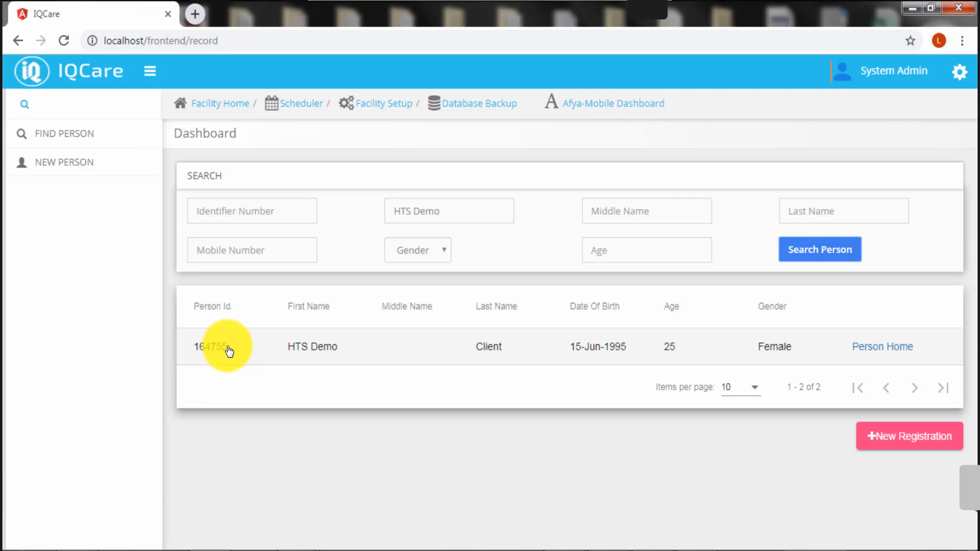
Open the client's Person Home and review Clinical Services: HTS, CCC, ANC, Maternity, PNC not enrolled
left_click(886, 351)
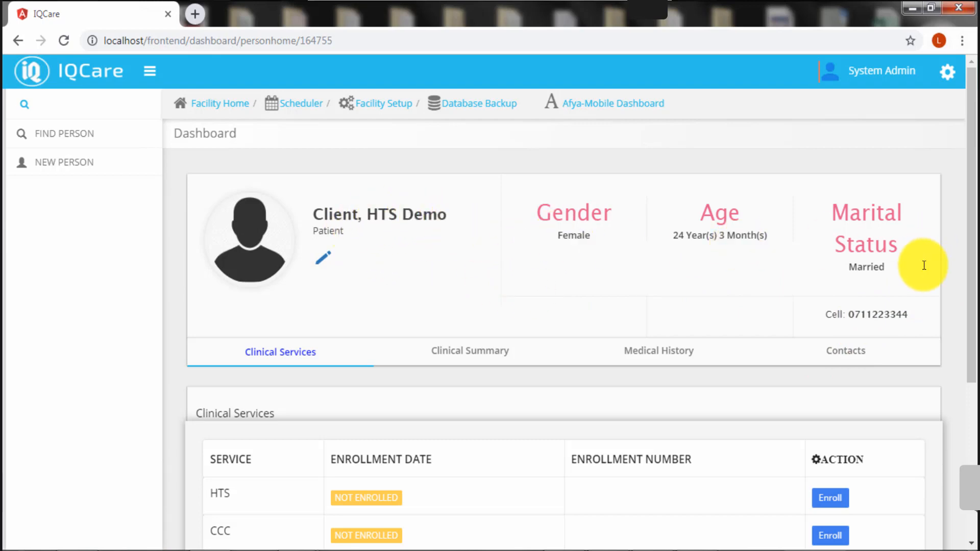
scroll(927, 273, "down", 5)
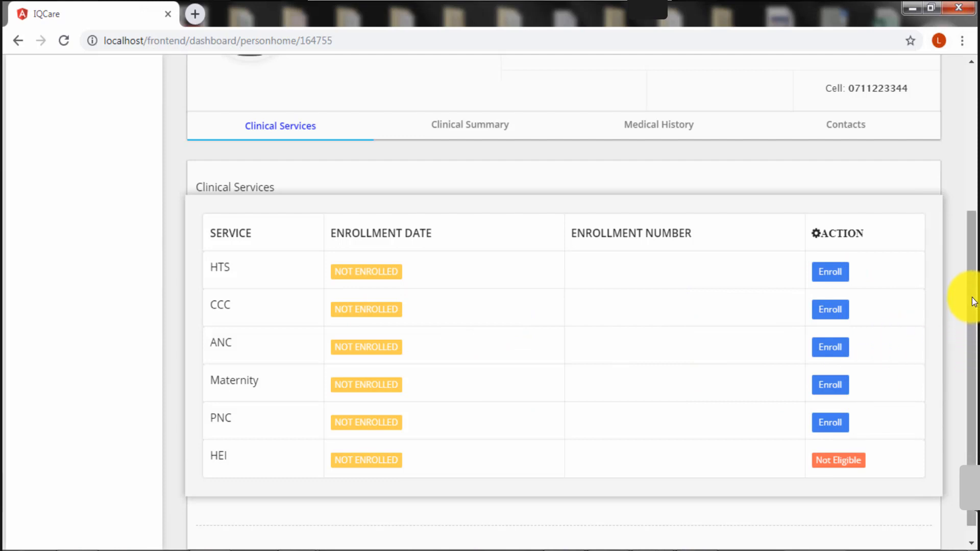
left_click_drag(975, 300, 979, 276)
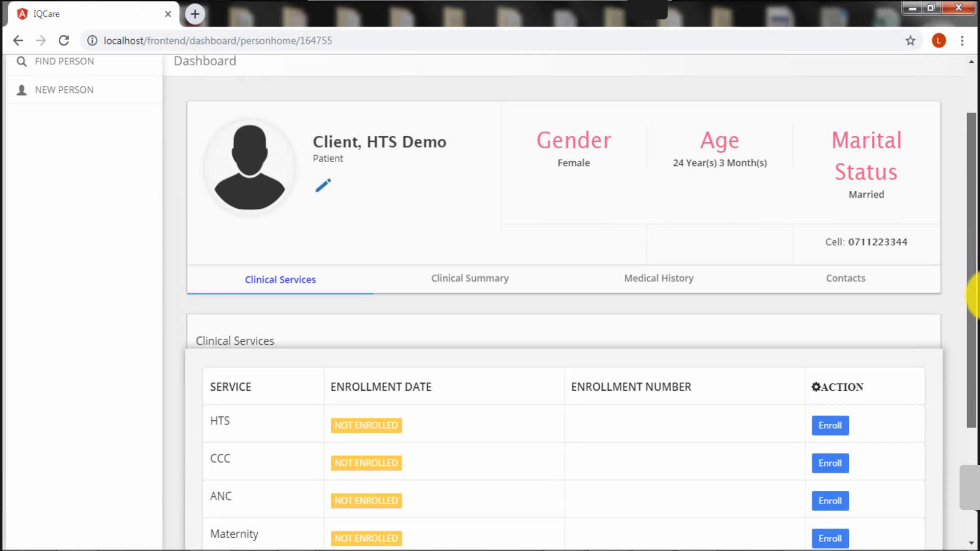
scroll(601, 464, "down", 2)
scroll(601, 464, "down", 1)
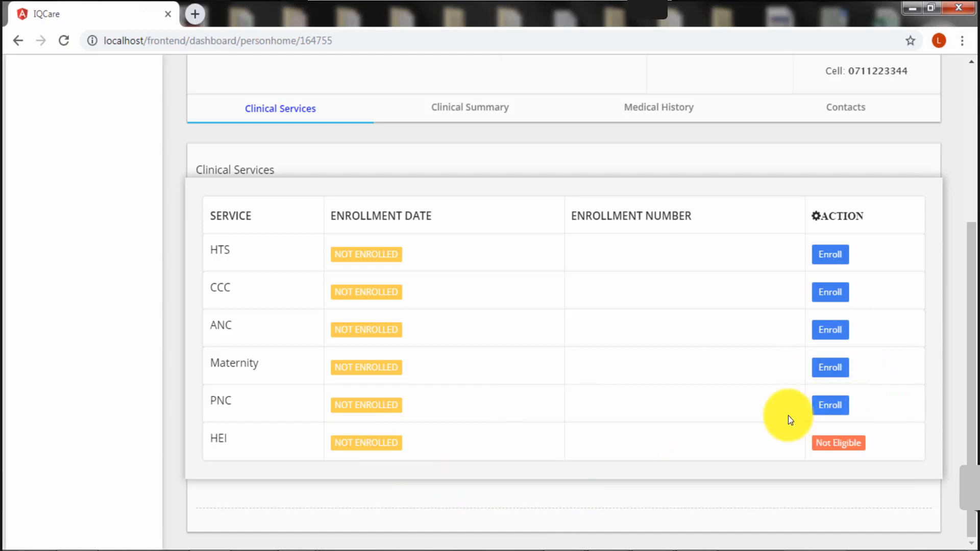
scroll(788, 415, "up", 3)
scroll(788, 415, "down", 3)
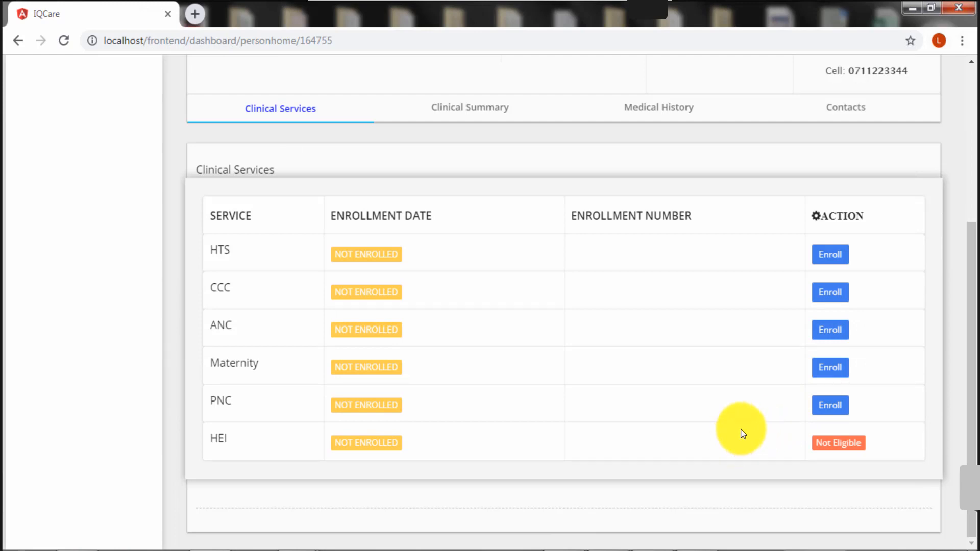
scroll(739, 428, "up", 5)
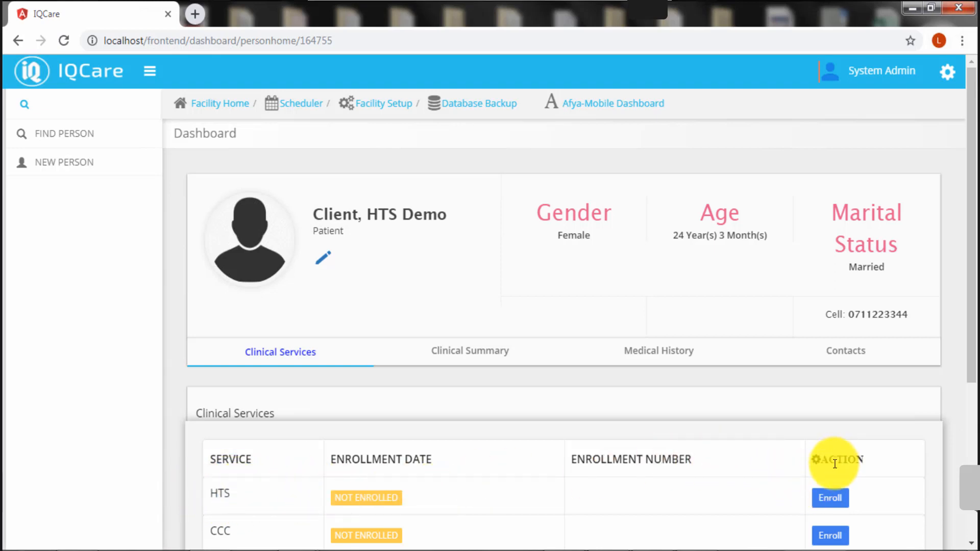
Start HTS enrollment dated 22-Sep-2019 as General Population with Priority Population set to No
left_click(831, 498)
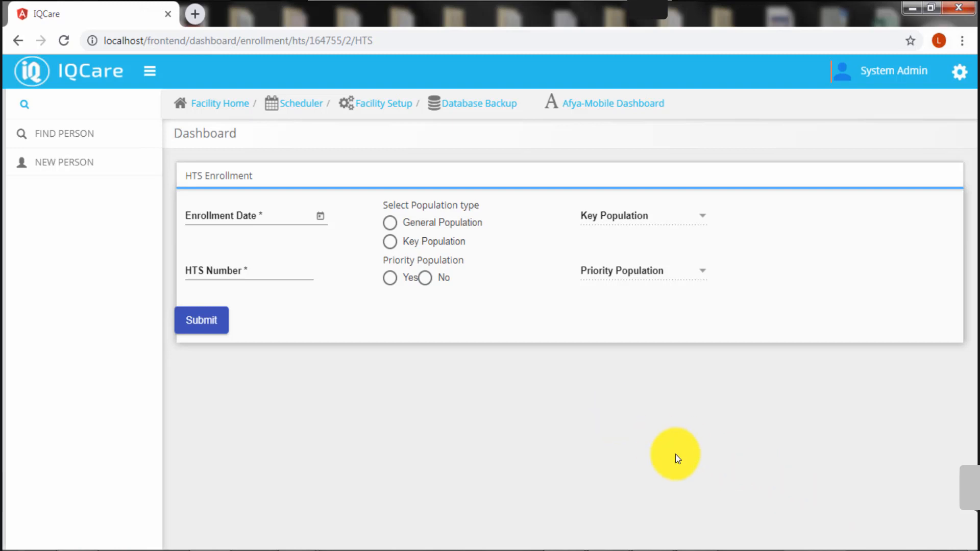
key("ctrl+plus")
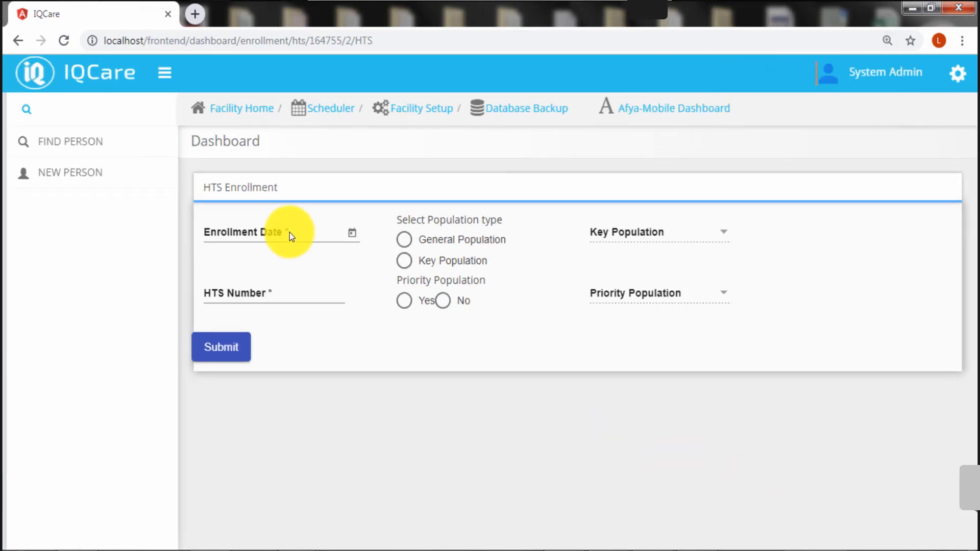
left_click(353, 235)
left_click(415, 446)
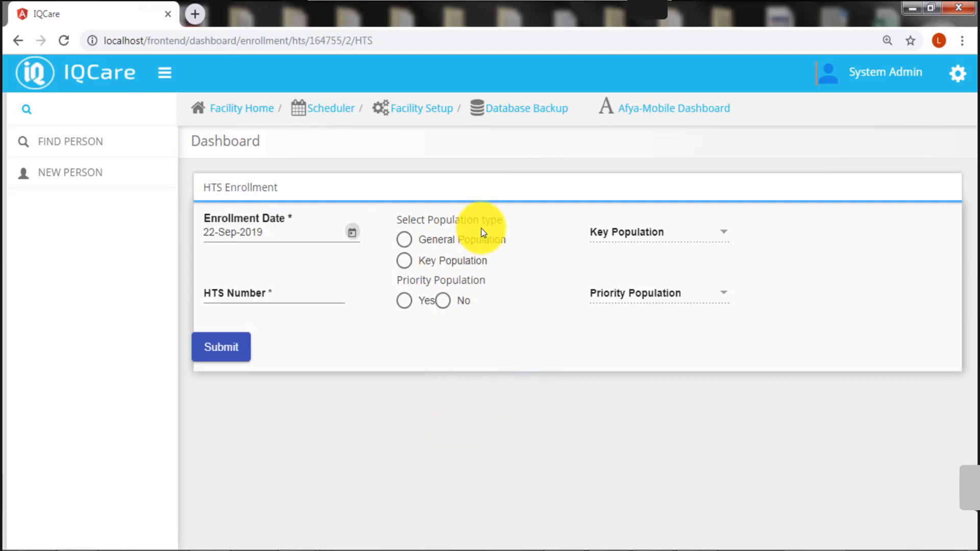
left_click(407, 262)
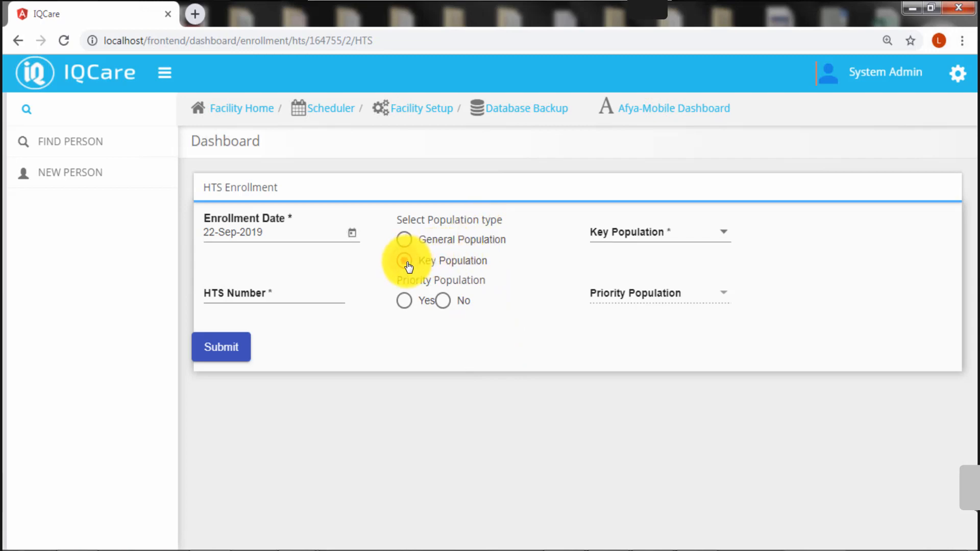
left_click(723, 238)
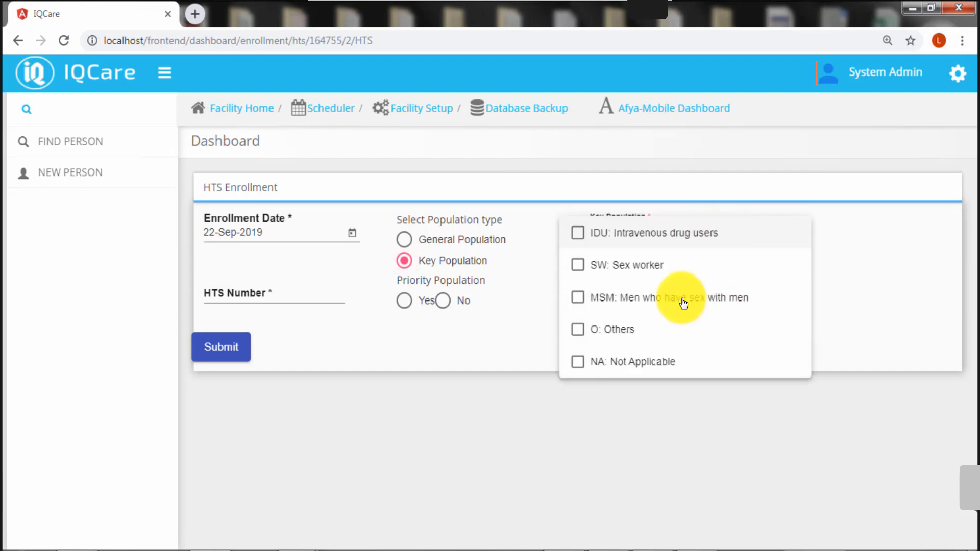
left_click(405, 241)
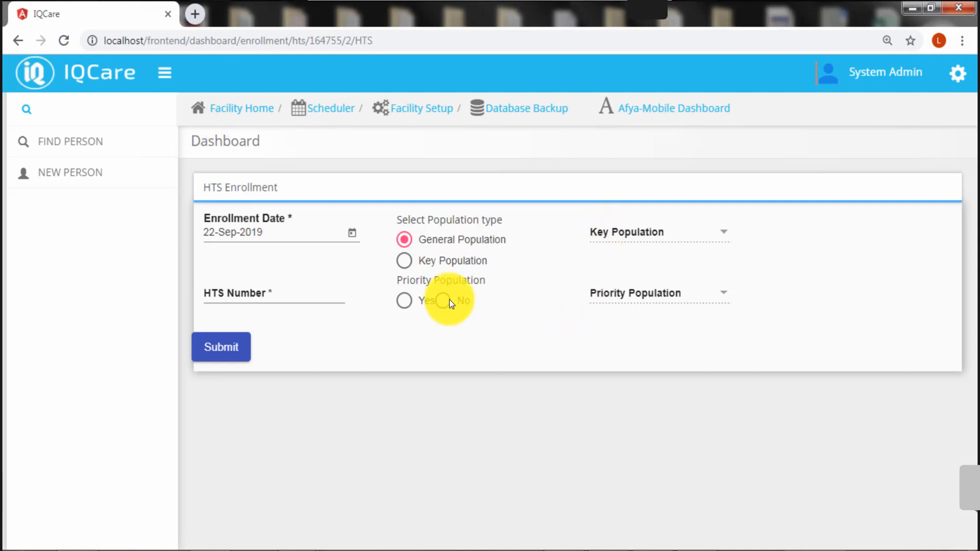
left_click(406, 307)
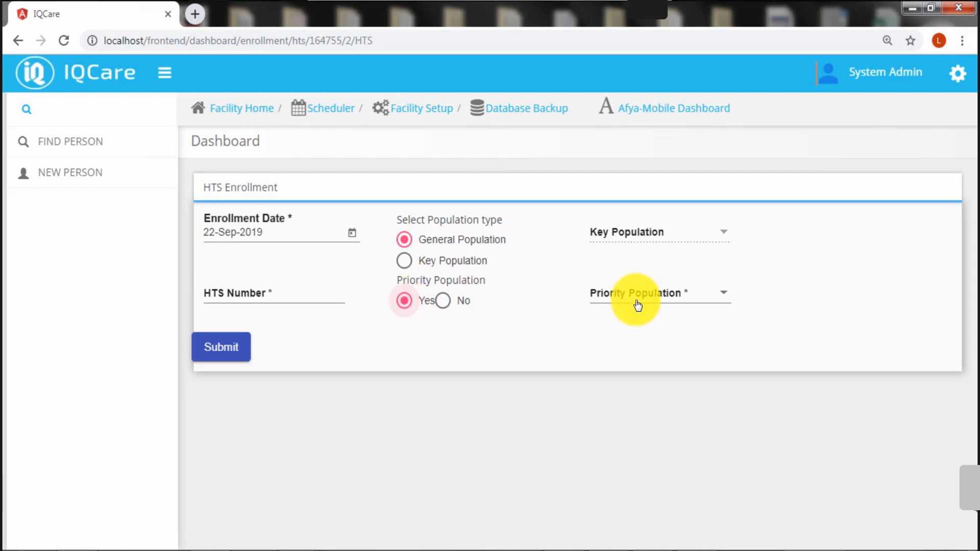
left_click(725, 298)
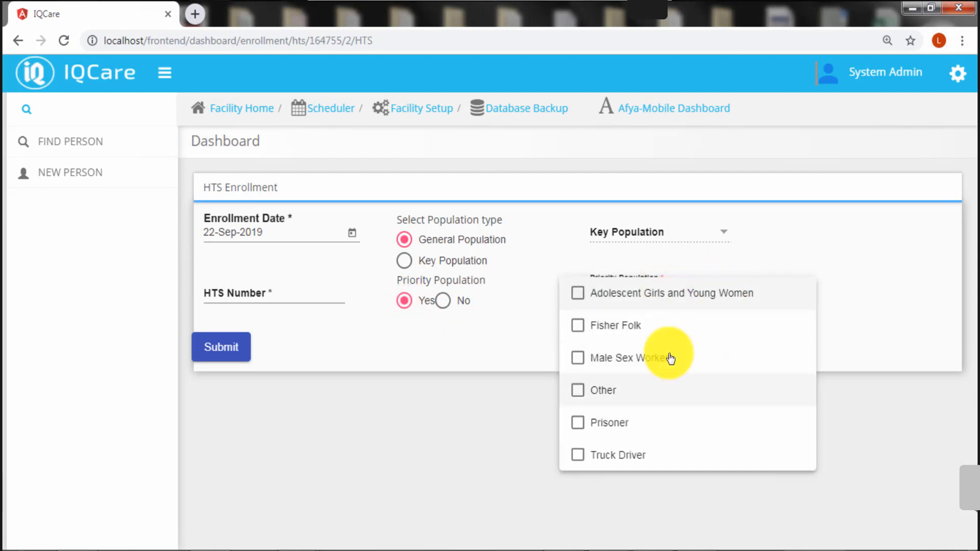
left_click(843, 341)
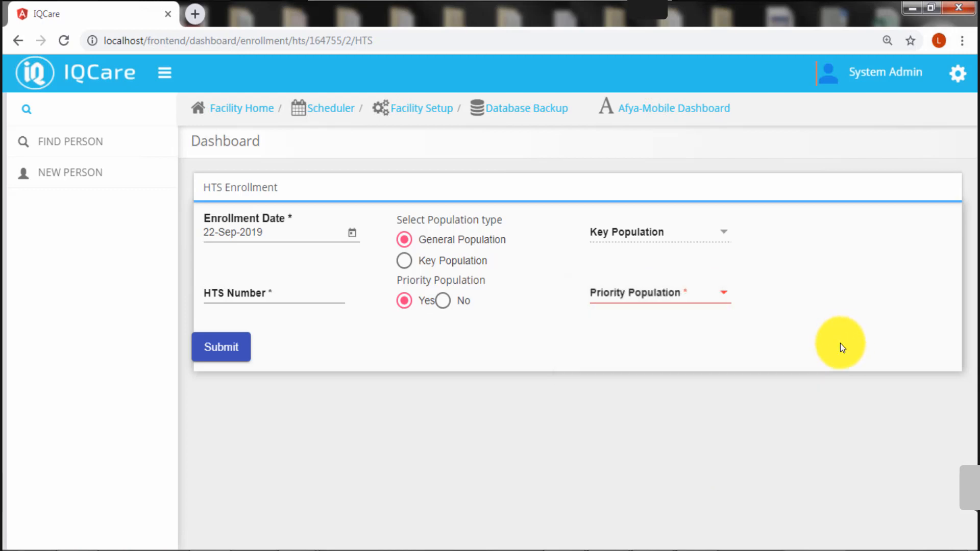
left_click(443, 301)
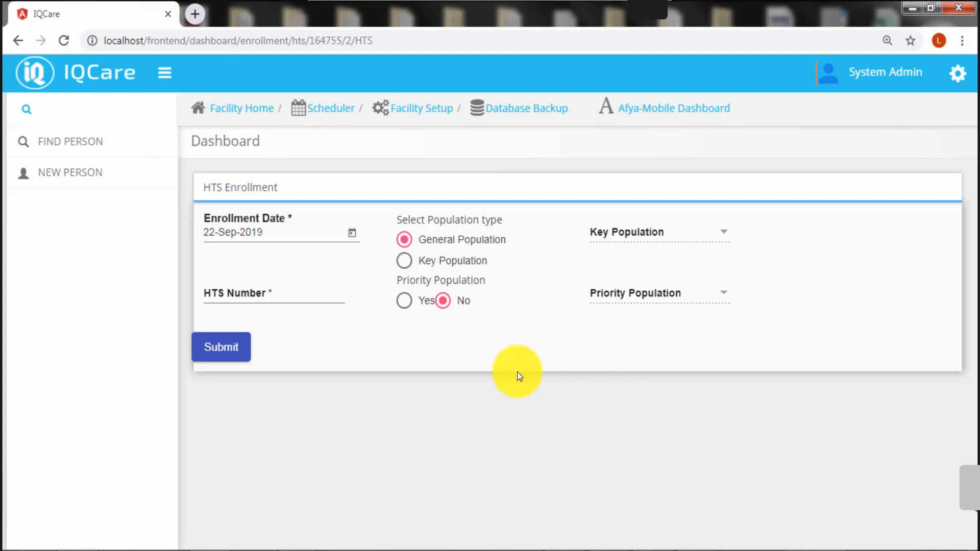
Enter HTS number 677556 and submit the enrollment
left_click(291, 294)
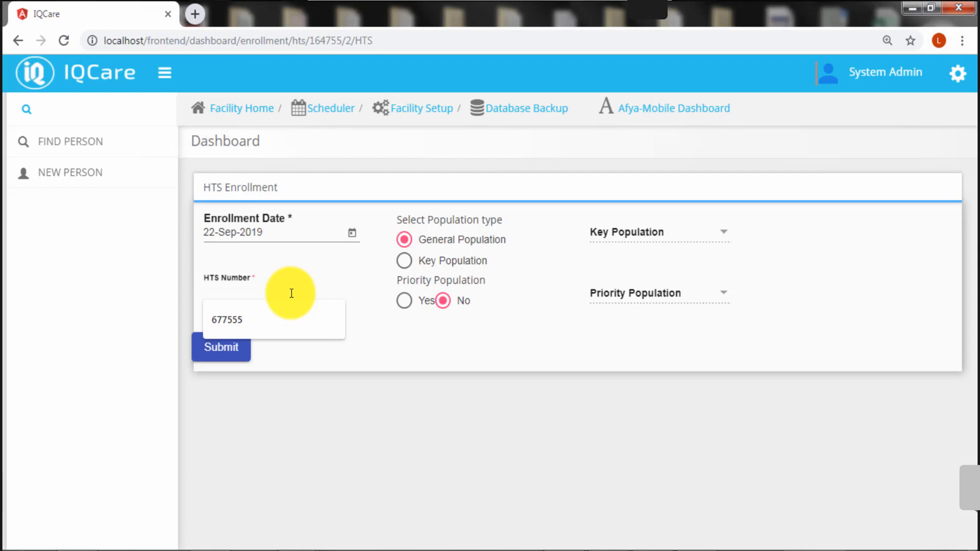
type("6775")
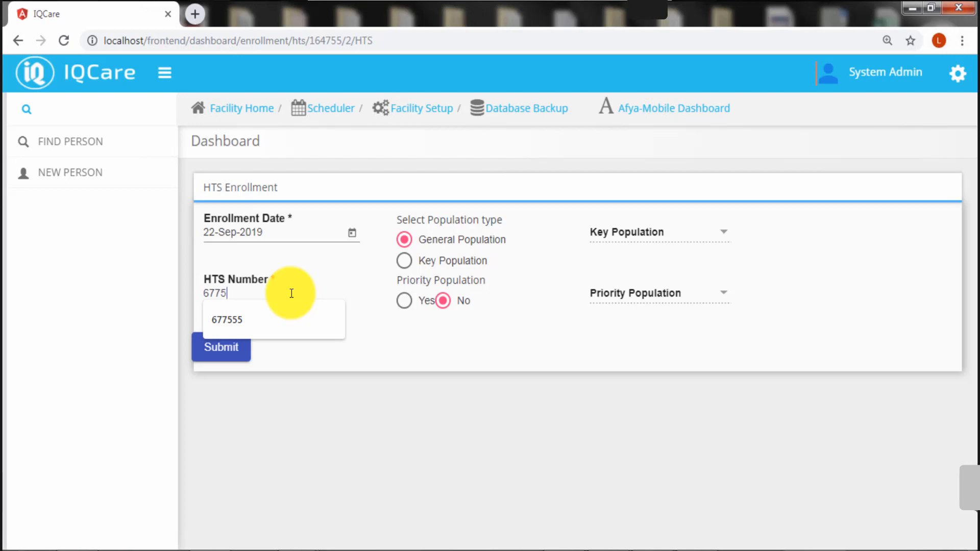
type("56")
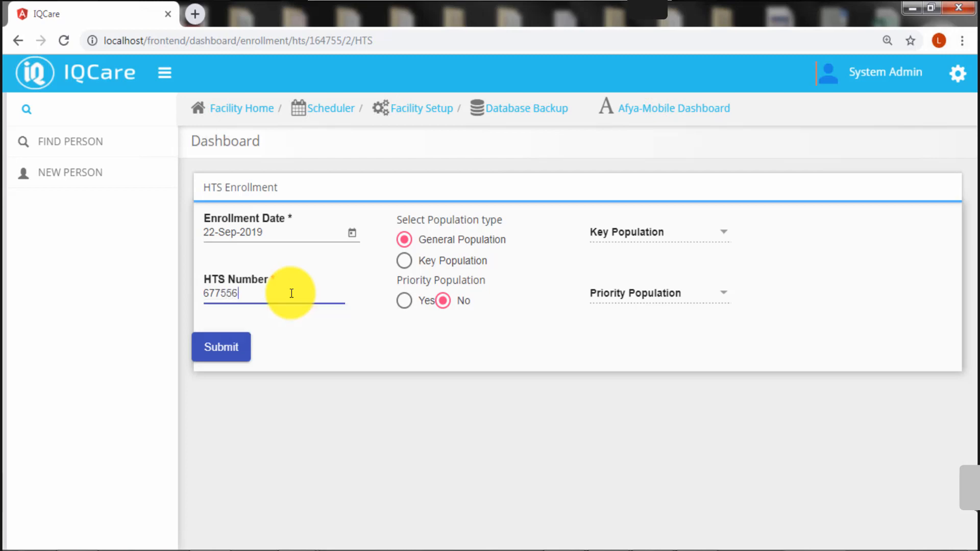
left_click(223, 350)
left_click(225, 353)
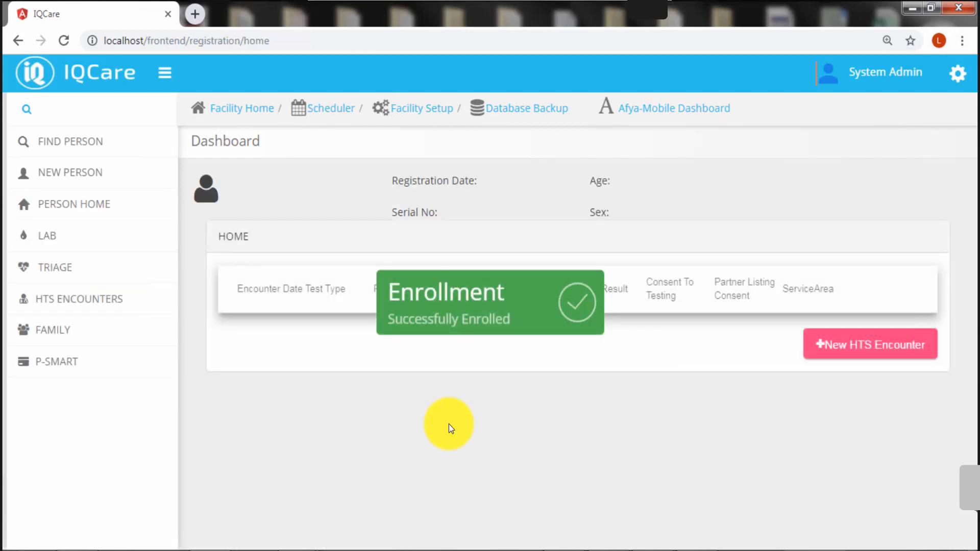
left_click(562, 309)
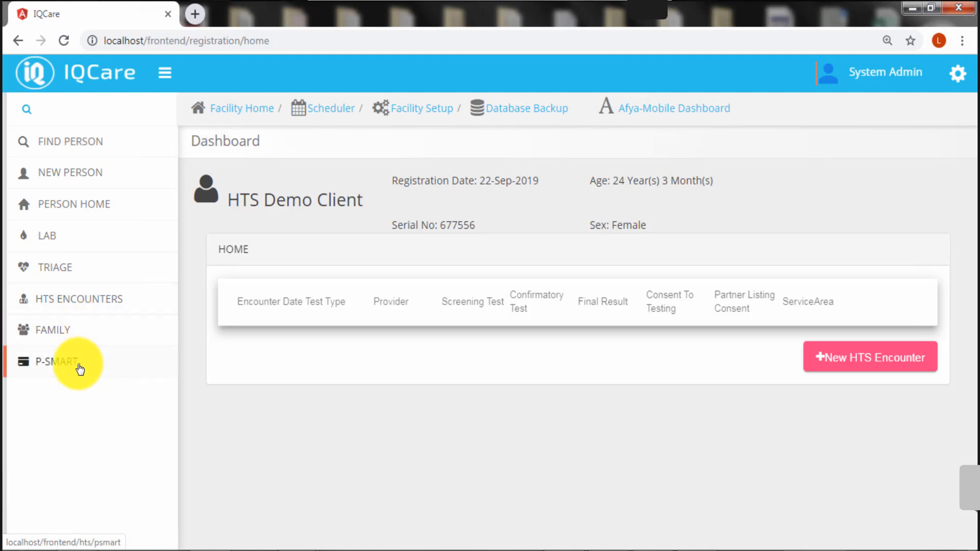
left_click(80, 368)
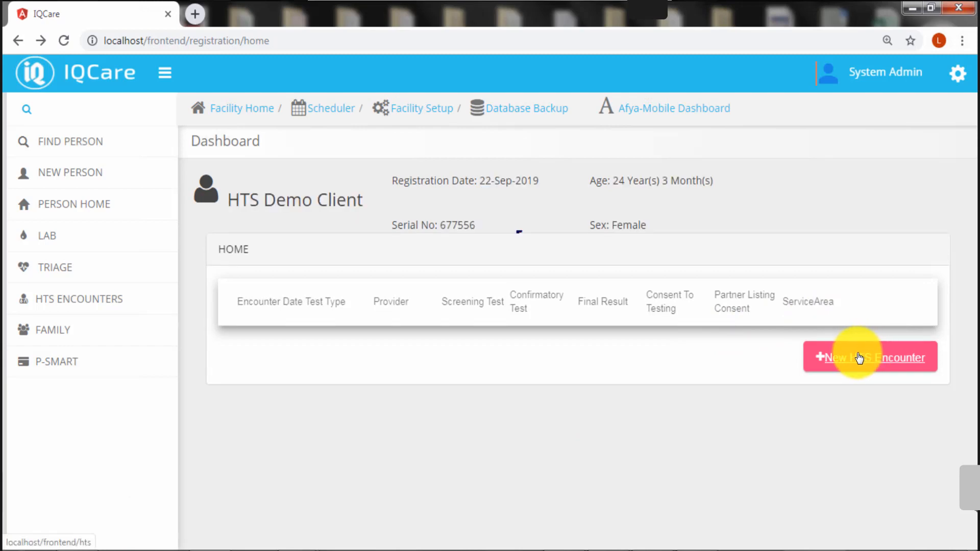
Start a new initial-test HTS encounter dated 22-Sep-2019 at HBTC with consent Yes
left_click(863, 355)
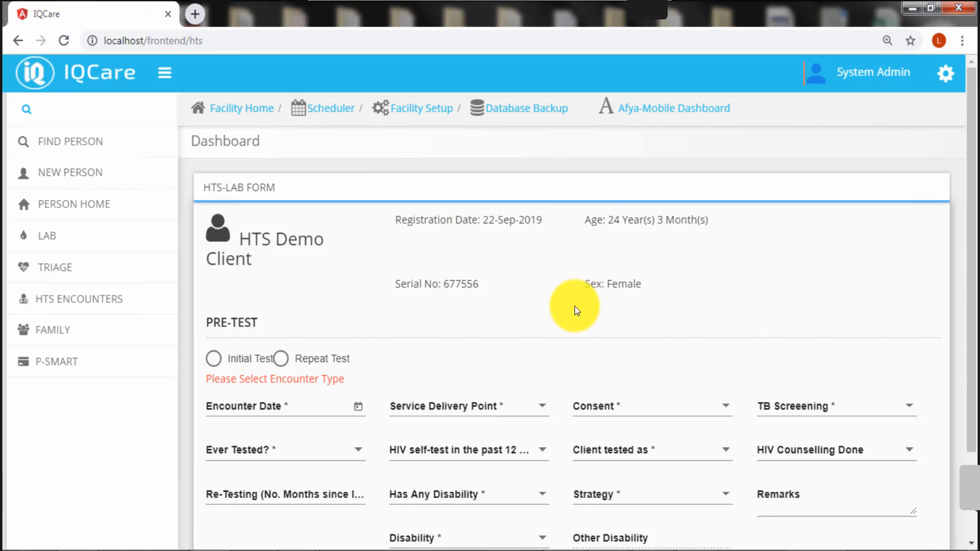
scroll(576, 310, "down", 2)
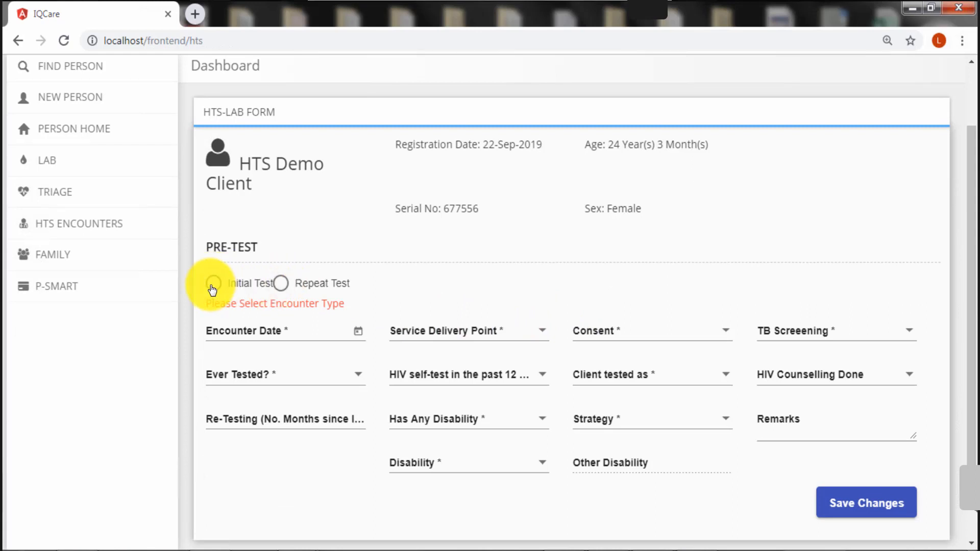
left_click(212, 289)
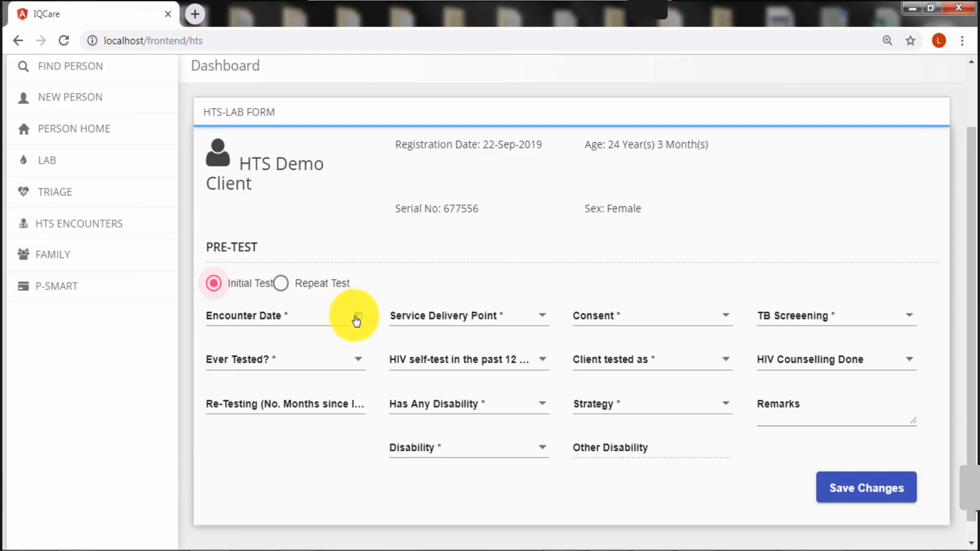
left_click(357, 320)
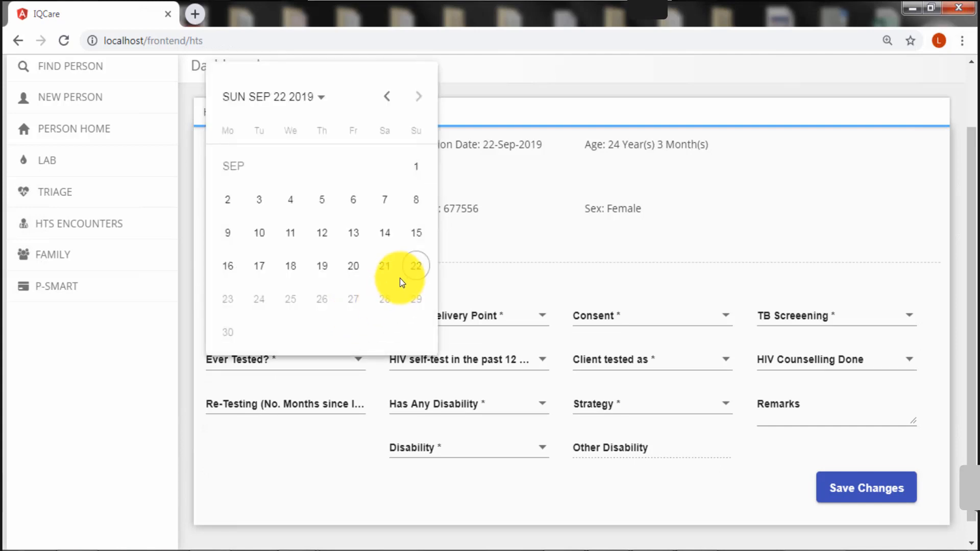
left_click(413, 268)
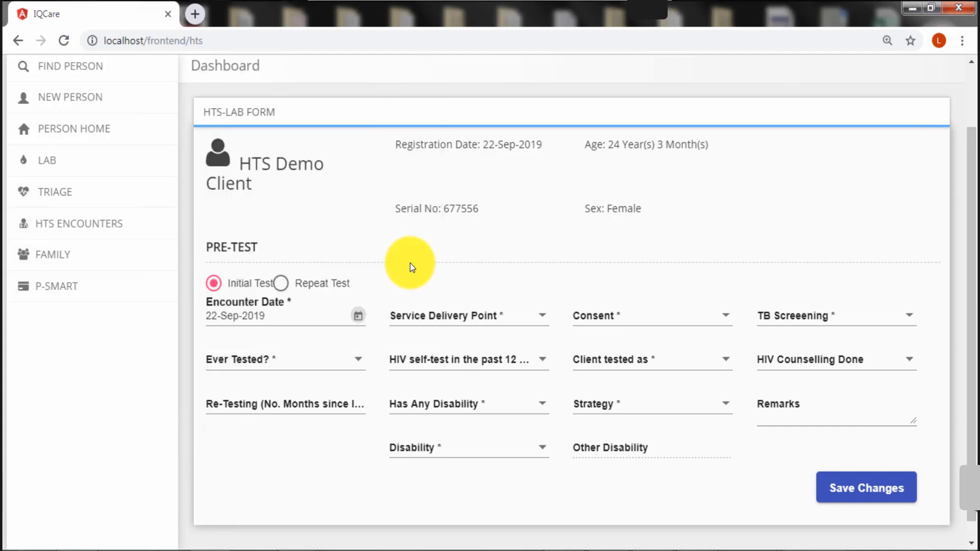
left_click(541, 319)
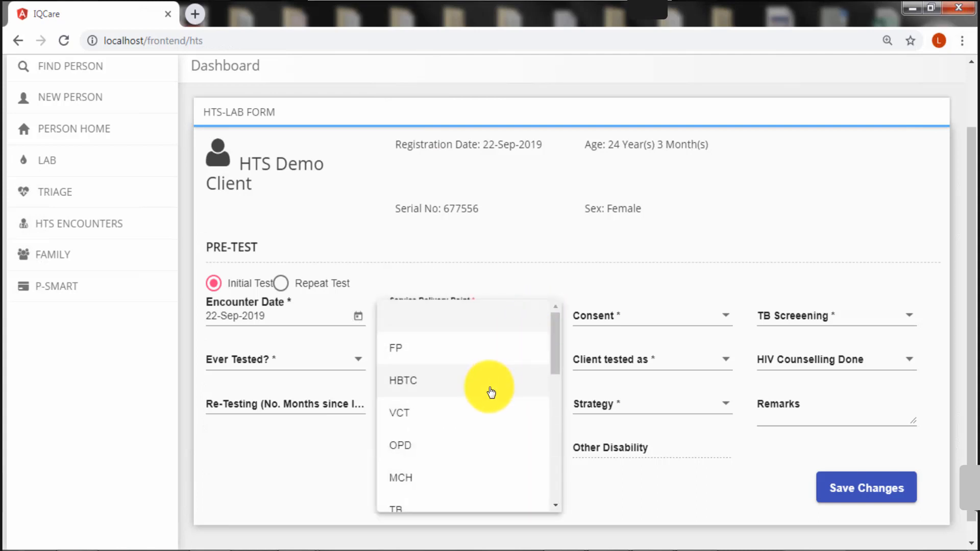
left_click(491, 391)
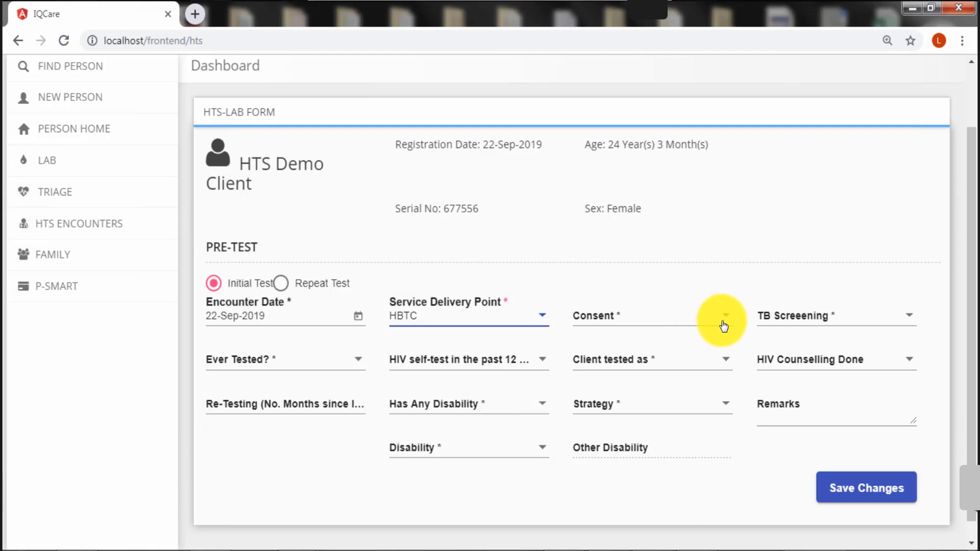
left_click(730, 319)
left_click(730, 319)
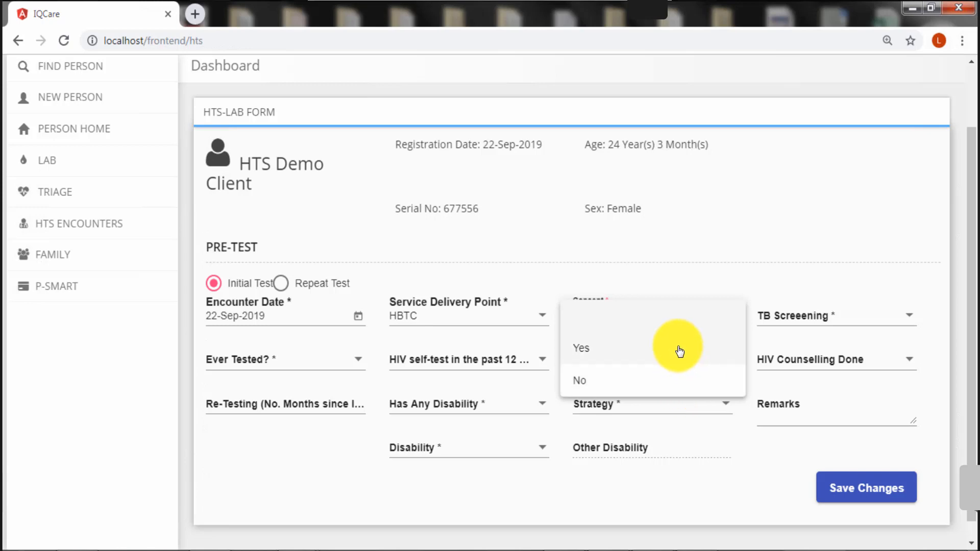
left_click(679, 351)
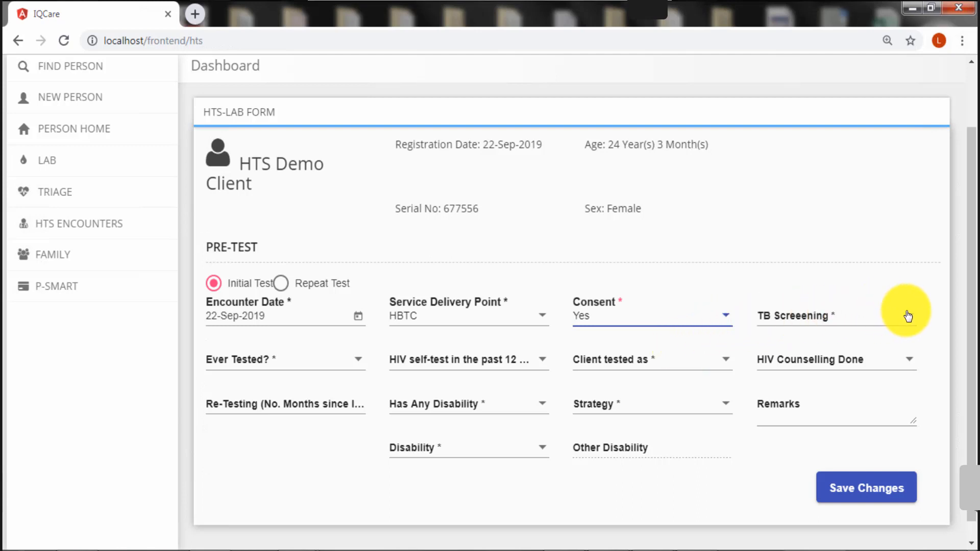
Record no TB signs, previously tested, self-tested, tested individually, and counselling done
left_click(908, 317)
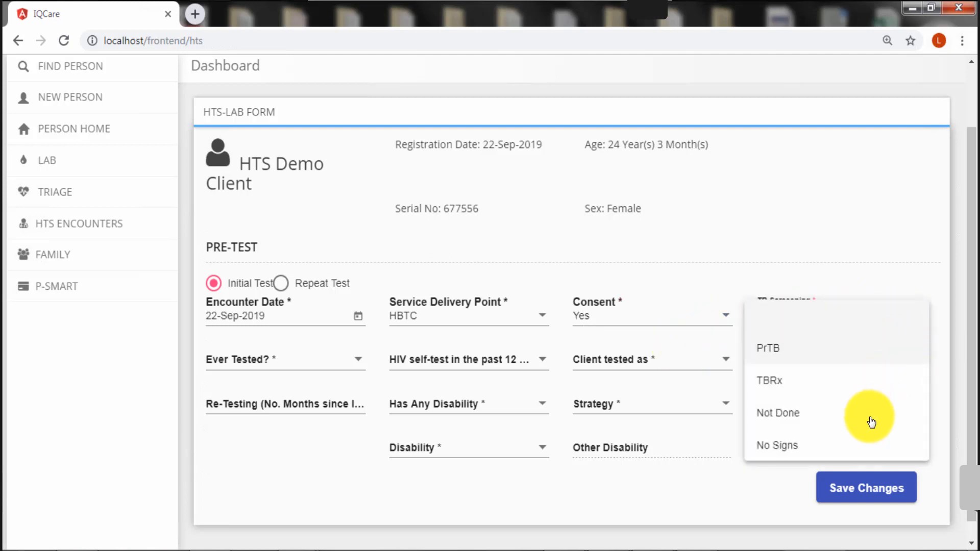
left_click(850, 456)
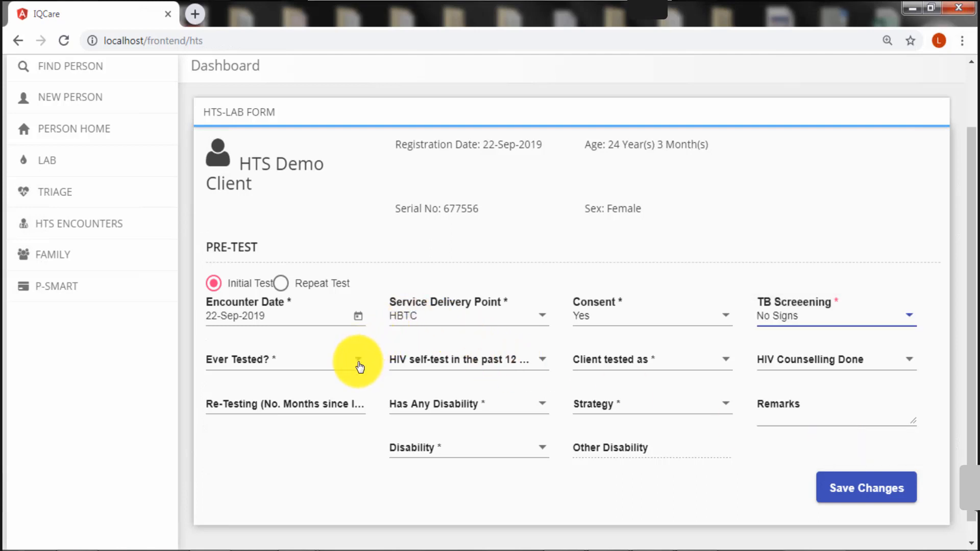
left_click(359, 363)
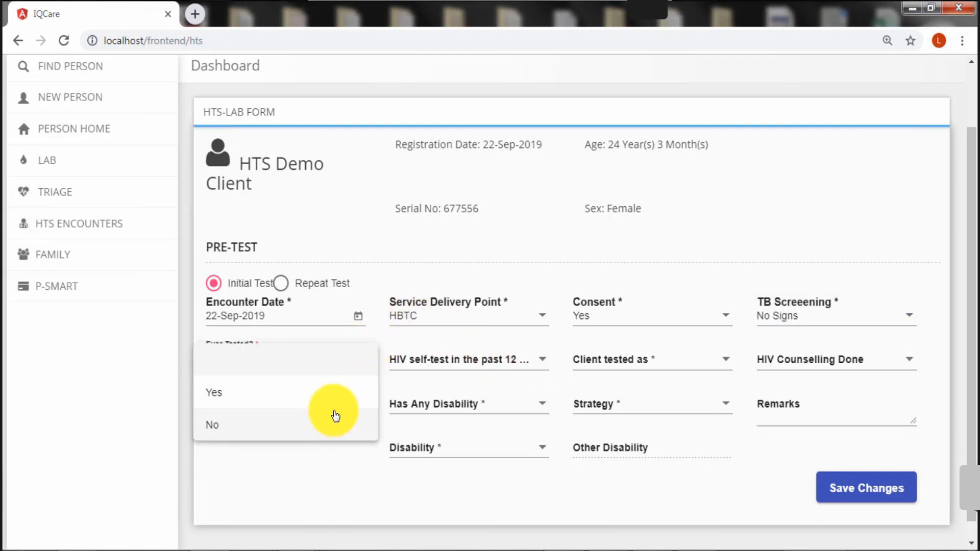
left_click(337, 404)
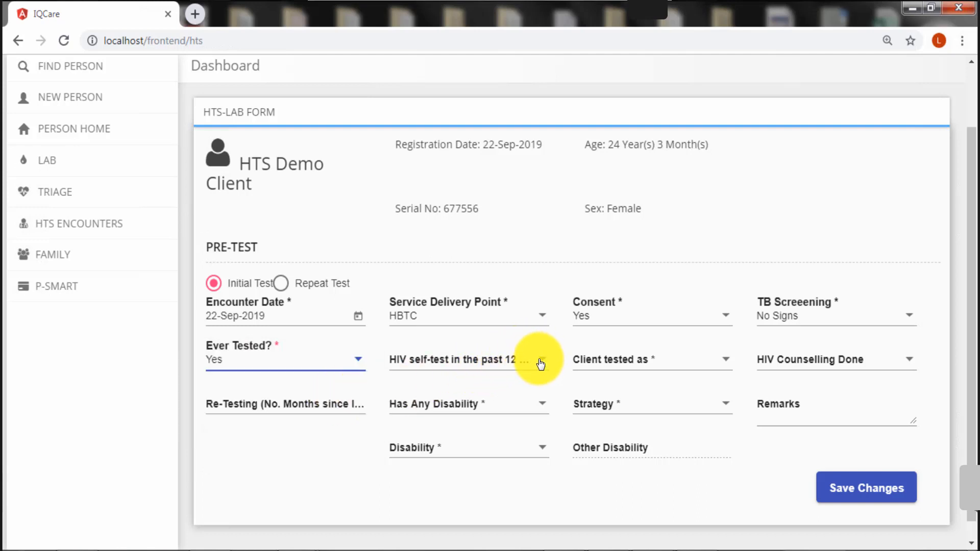
left_click(540, 364)
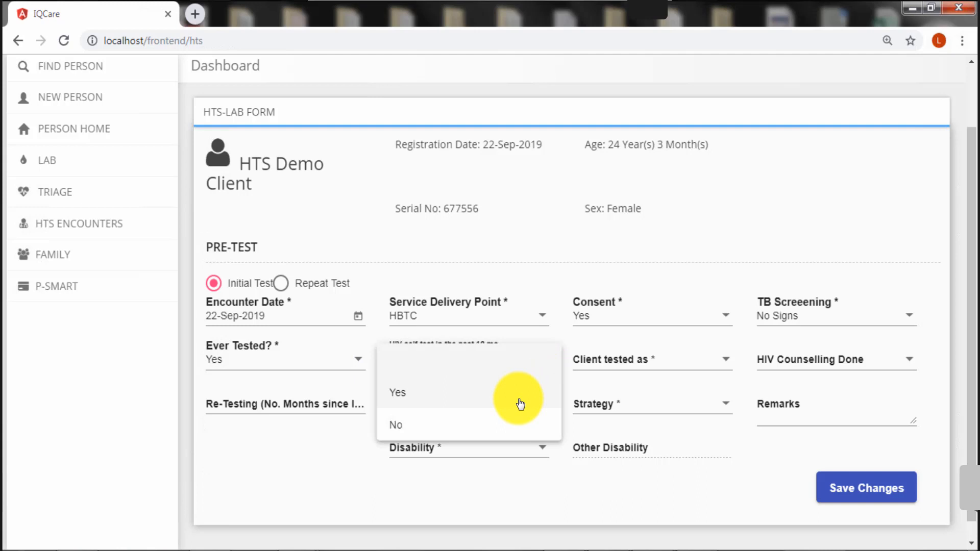
left_click(519, 404)
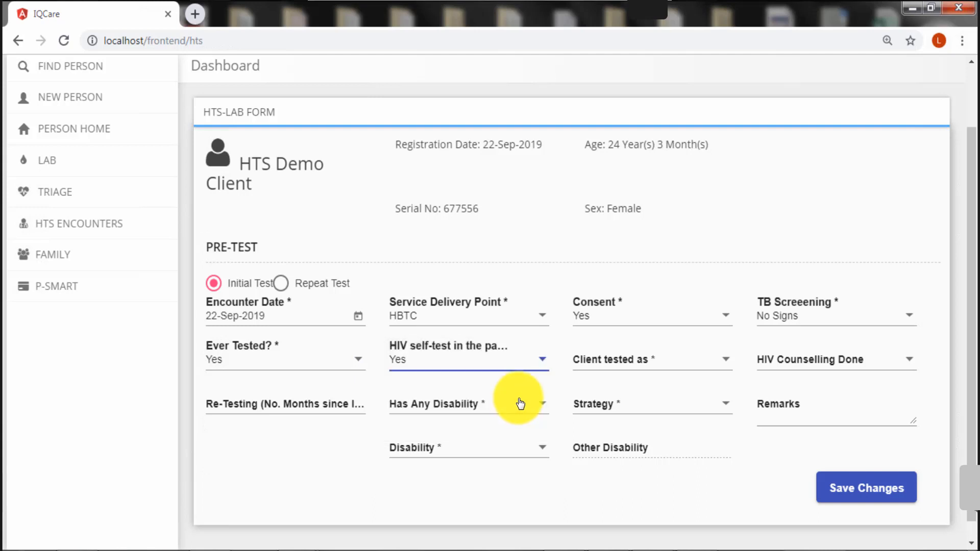
left_click(725, 366)
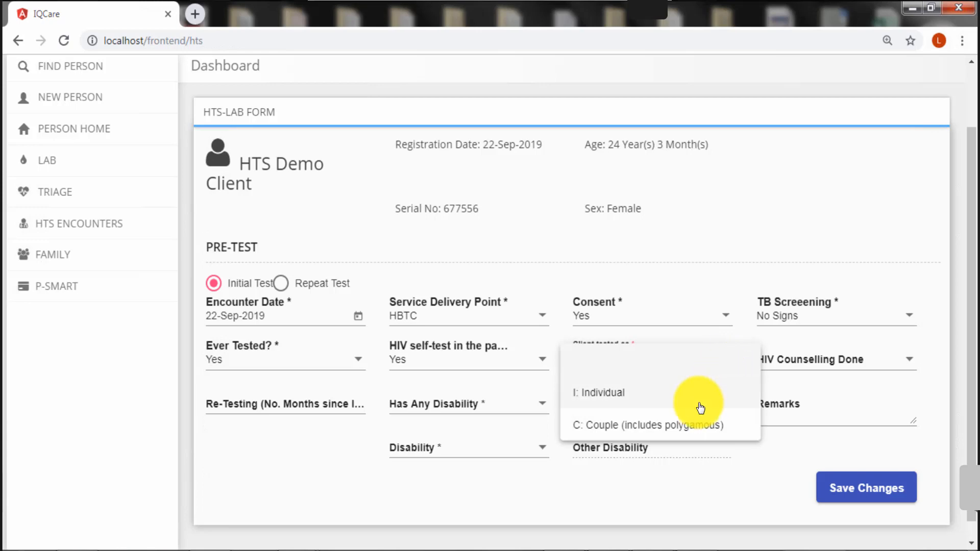
left_click(697, 406)
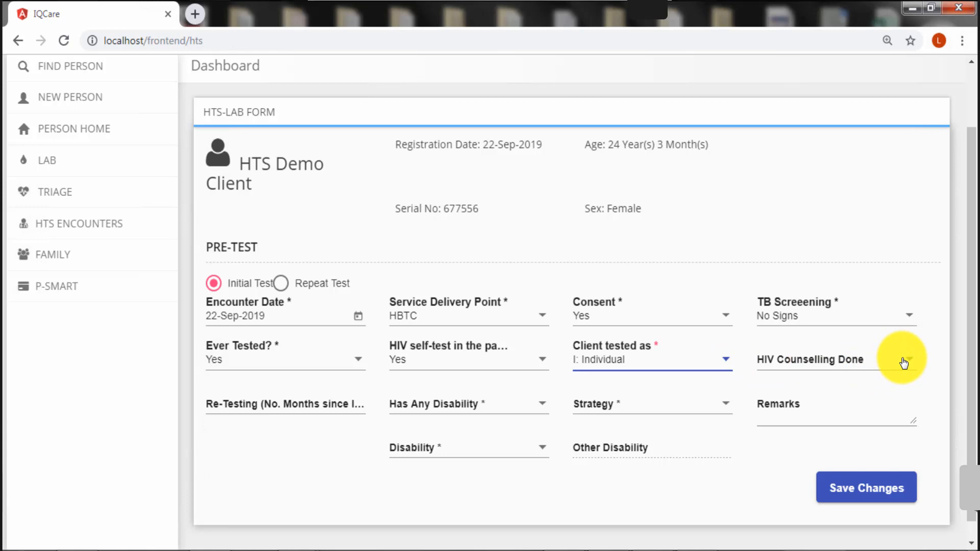
left_click(904, 363)
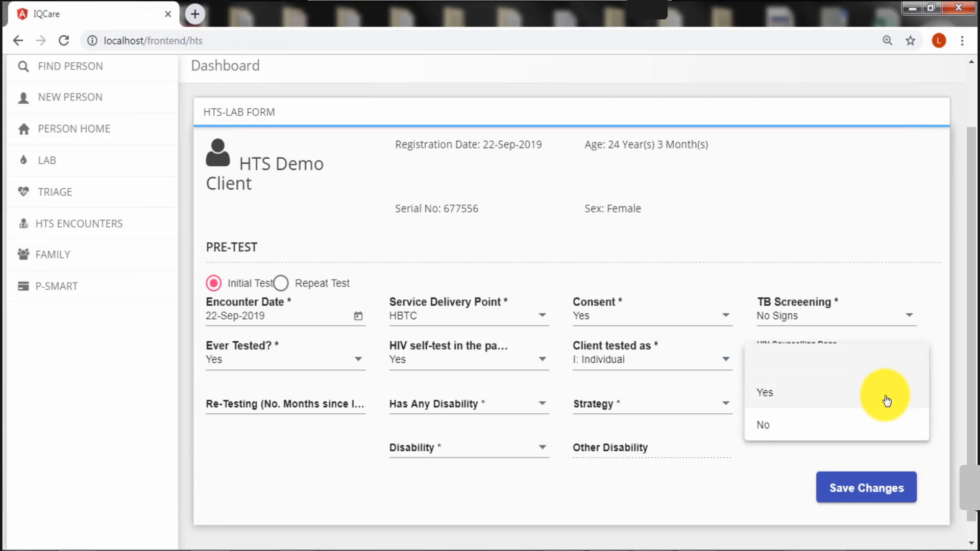
left_click(887, 401)
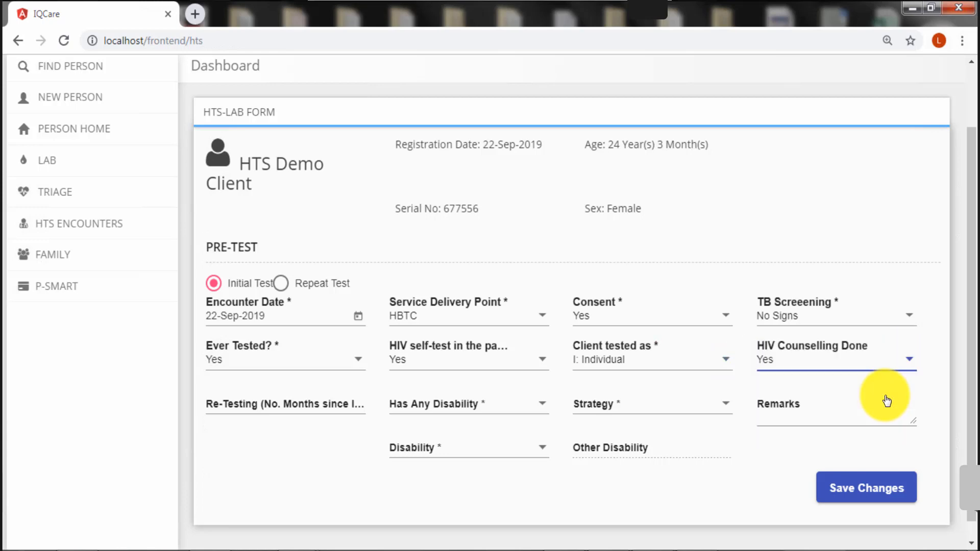
Enter 24 months since last test and answer No to disability
left_click(327, 408)
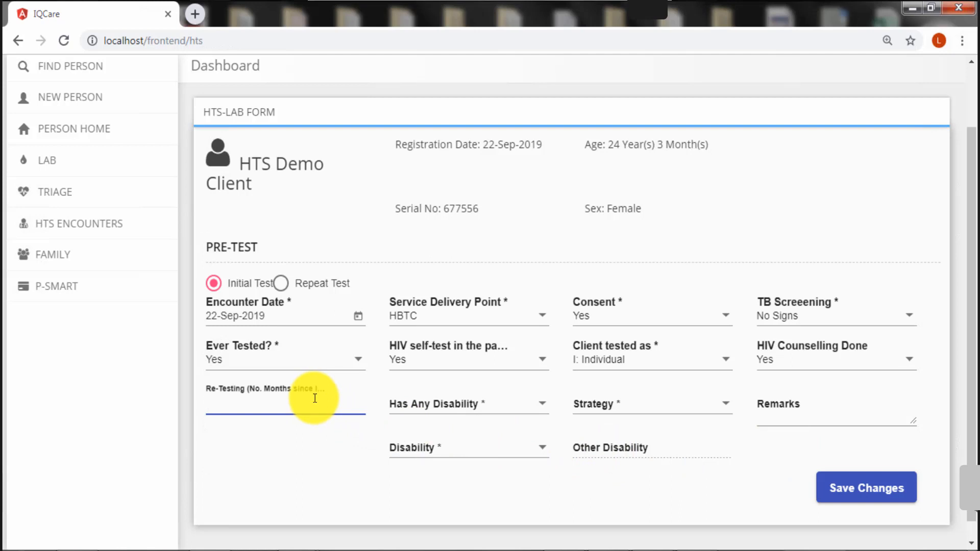
type("24")
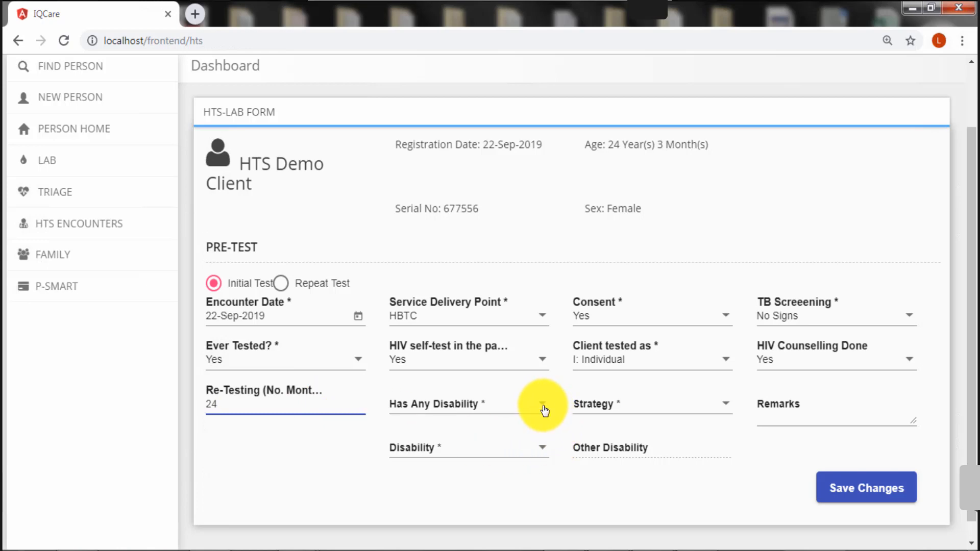
left_click(544, 408)
left_click(508, 440)
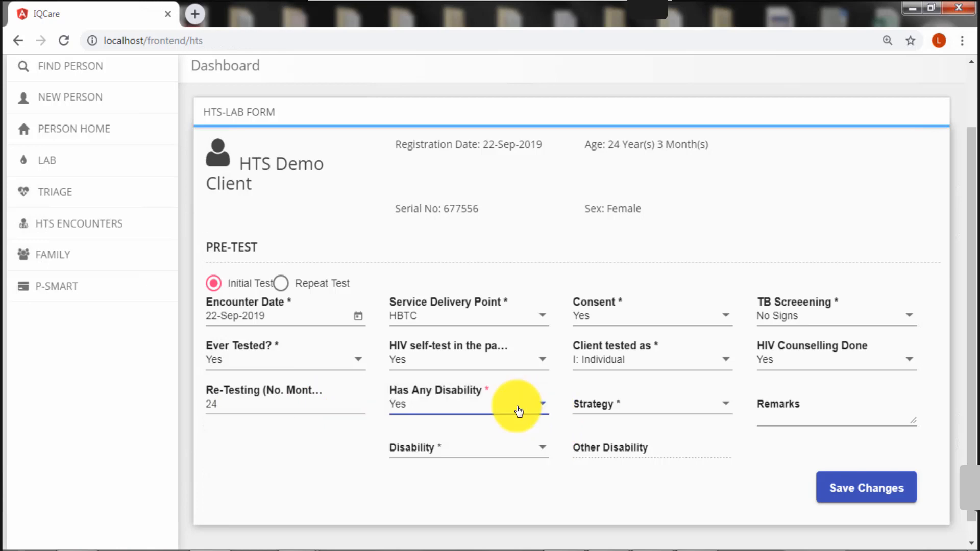
left_click(535, 447)
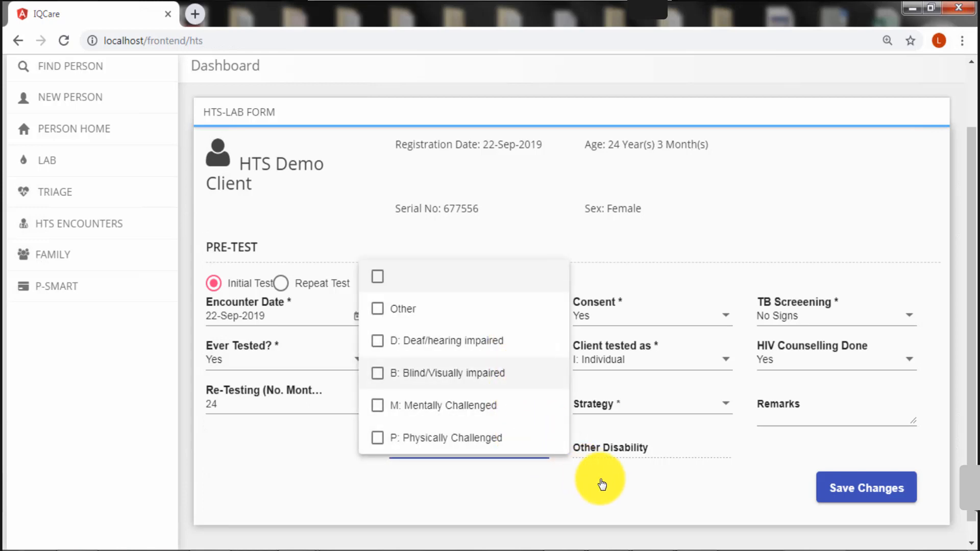
left_click(605, 486)
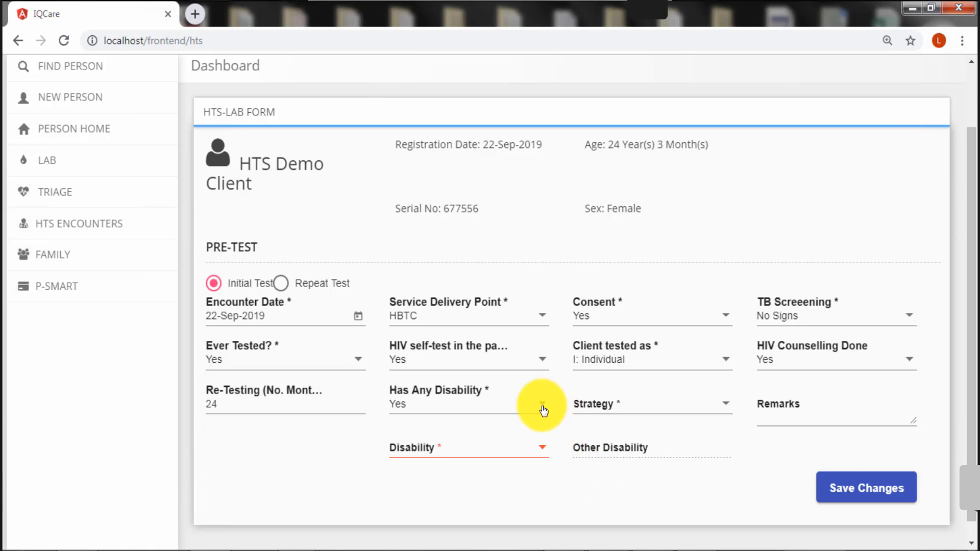
left_click(541, 406)
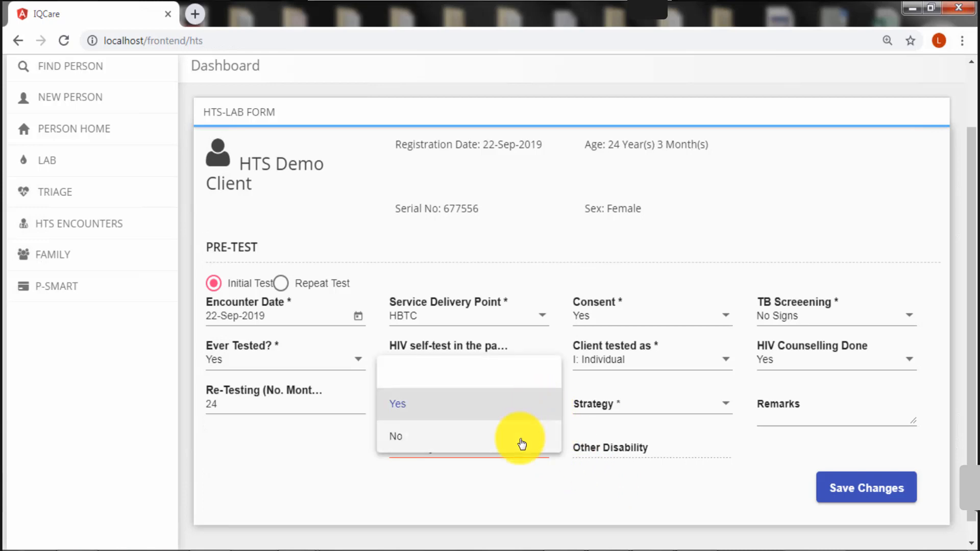
left_click(521, 446)
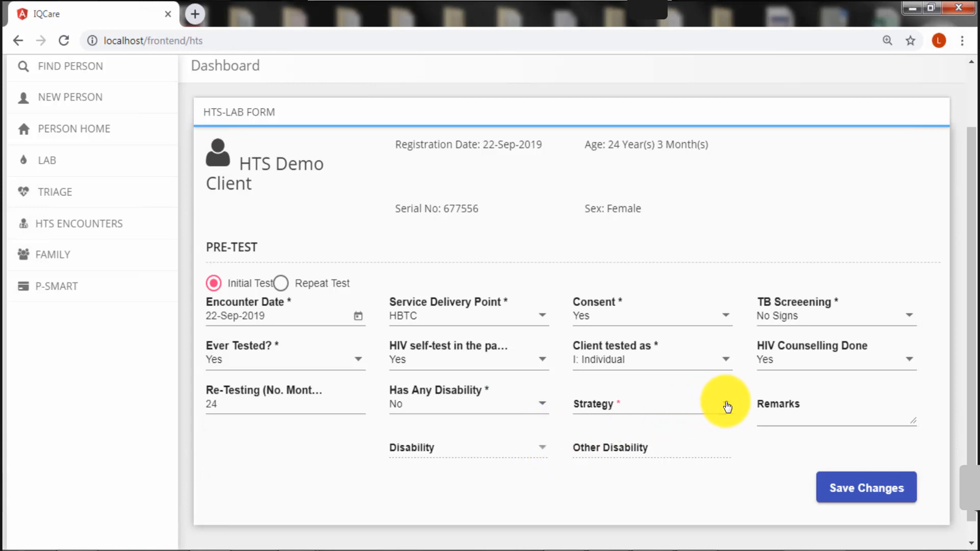
left_click(727, 407)
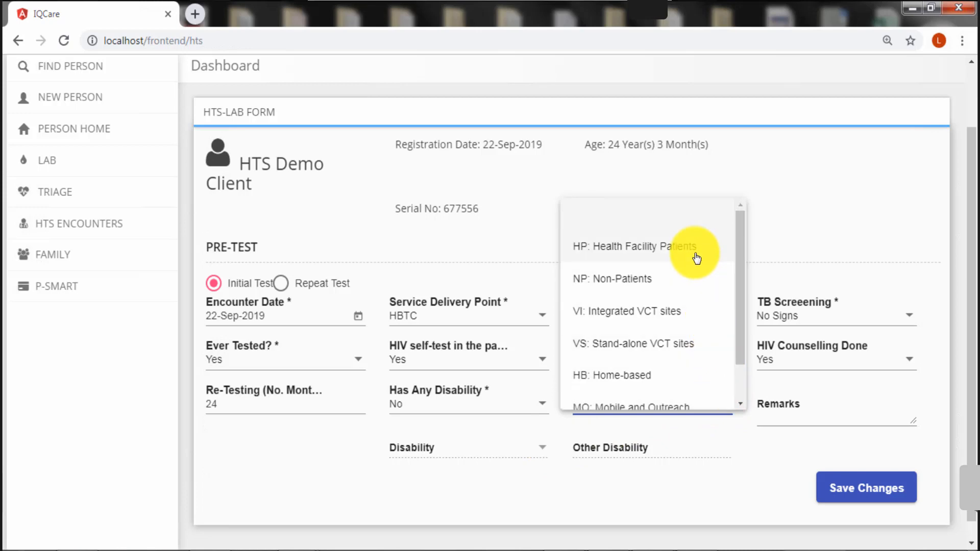
Choose HP: Health Facility Patients as strategy, keeping disability answered No
left_click(696, 255)
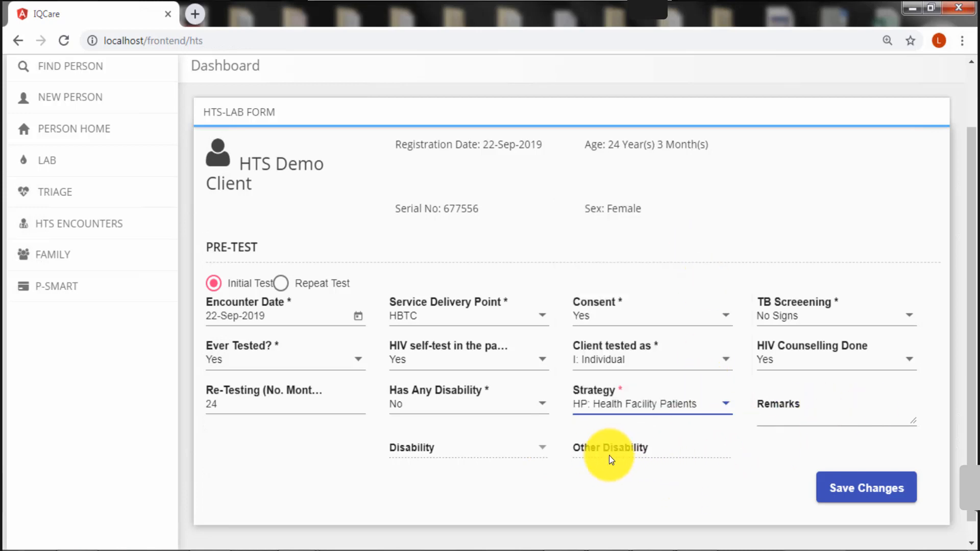
left_click(515, 405)
left_click(485, 371)
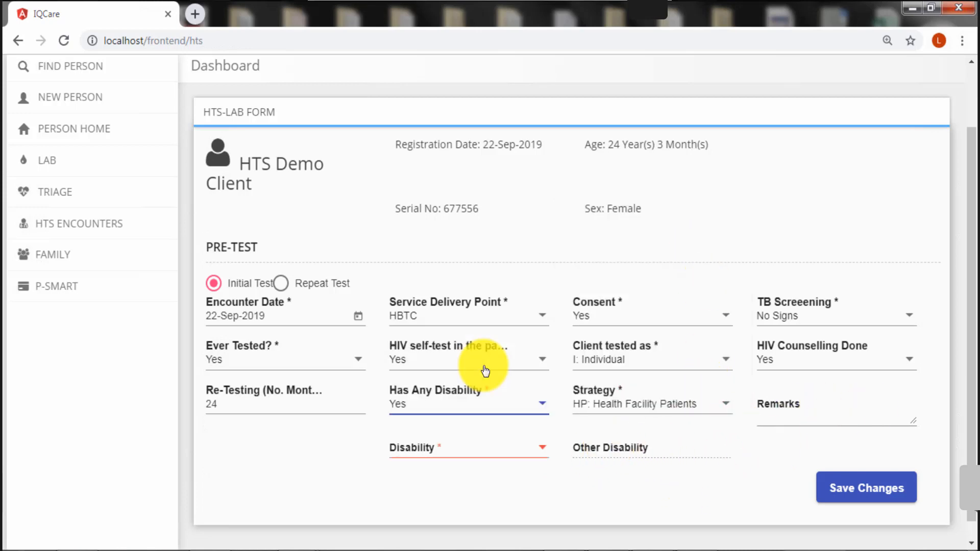
left_click(543, 451)
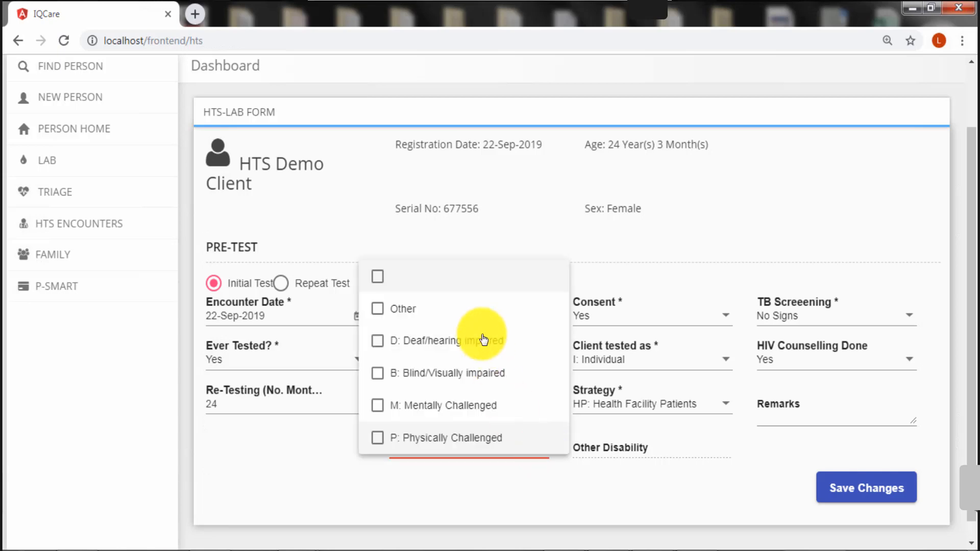
left_click(476, 308)
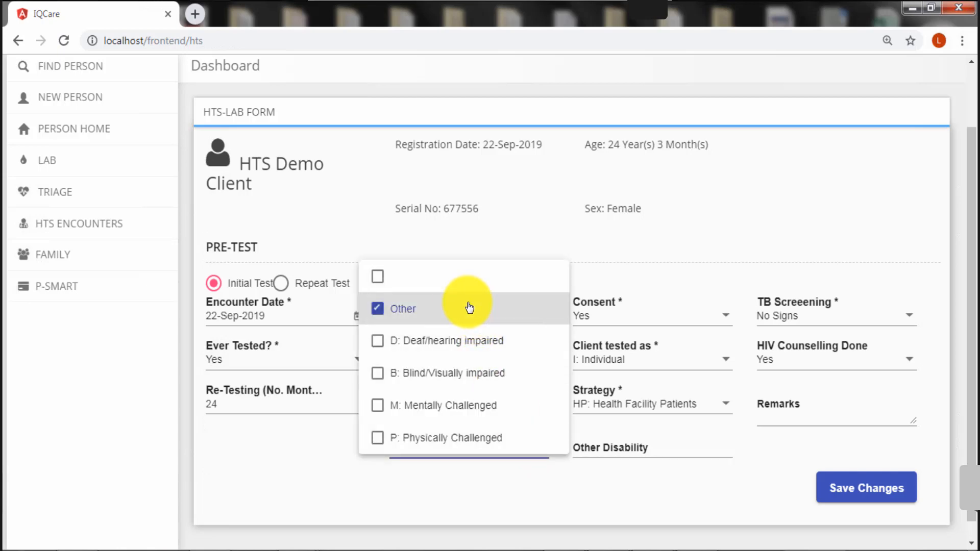
left_click(639, 449)
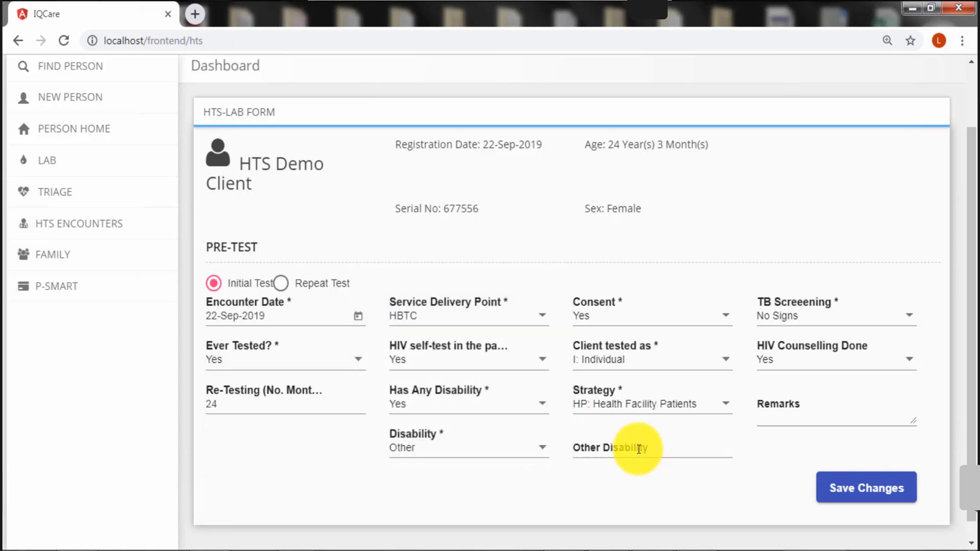
left_click(624, 443)
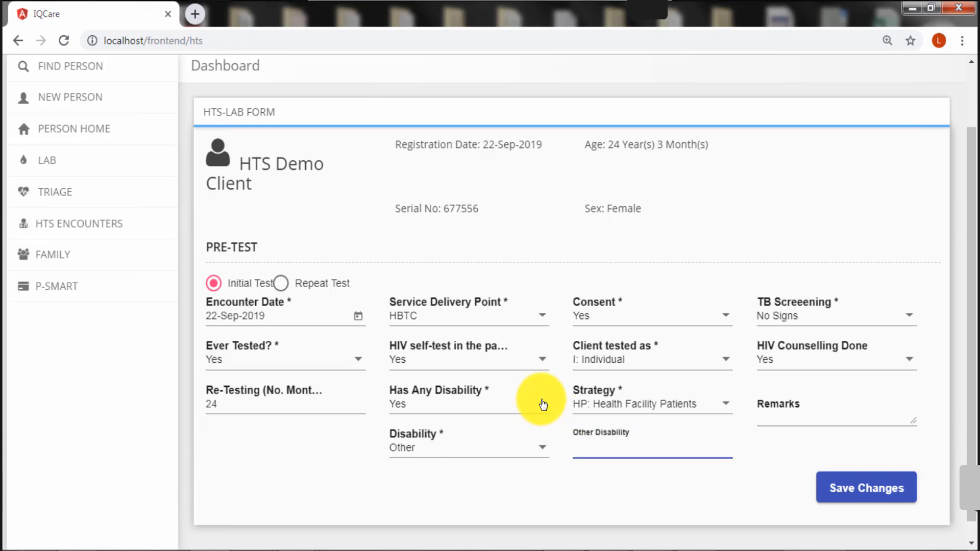
left_click(545, 405)
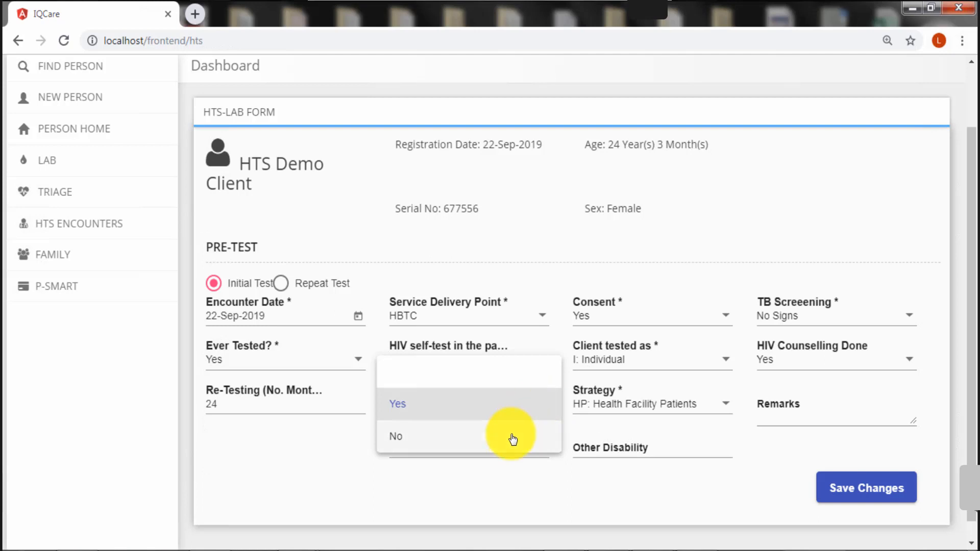
left_click(513, 446)
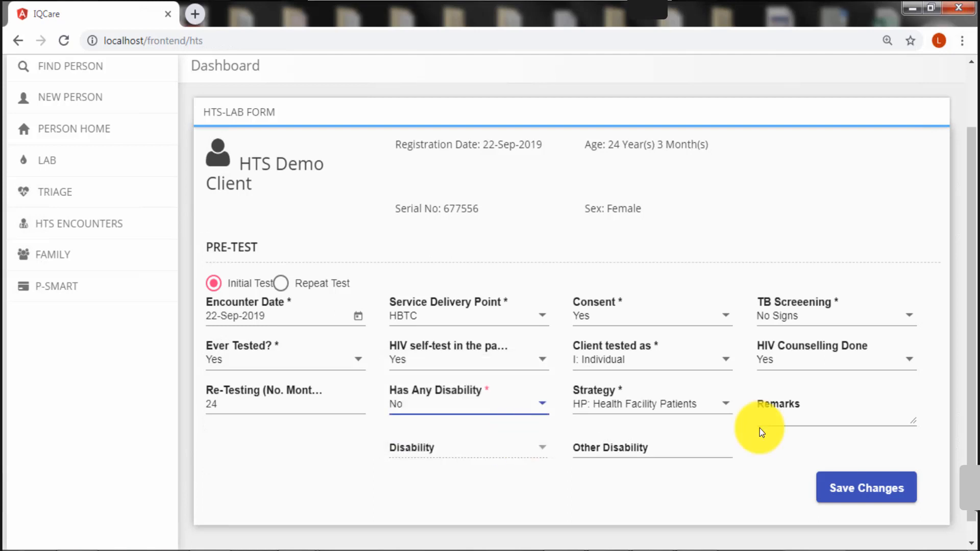
Reselect HP: Health Facility Patients strategy and add the remark 'Pt consented to be tested'
left_click(725, 409)
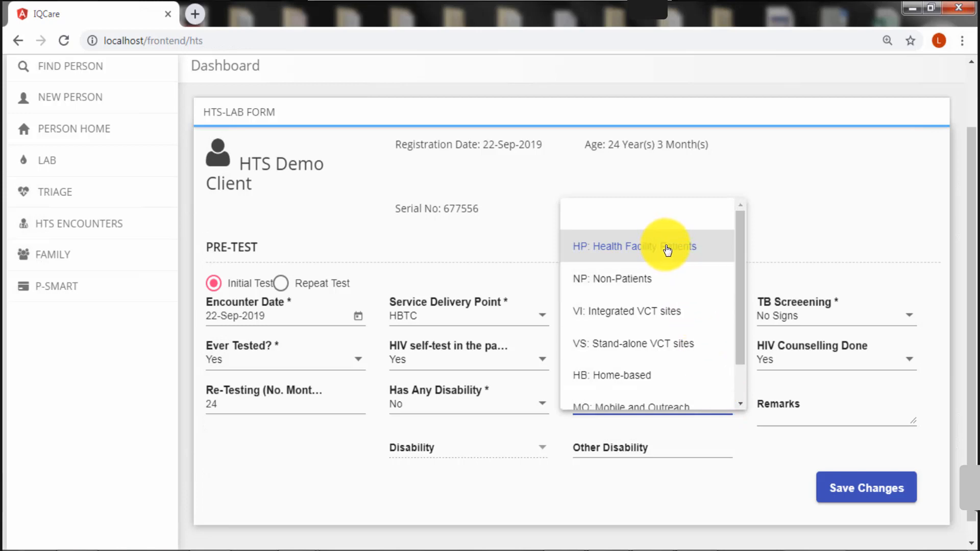
left_click(668, 250)
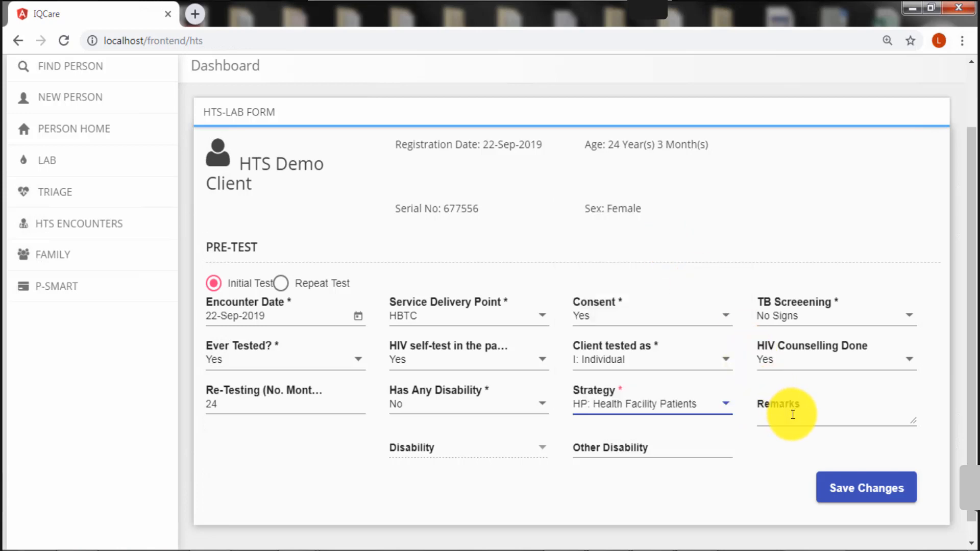
left_click(792, 414)
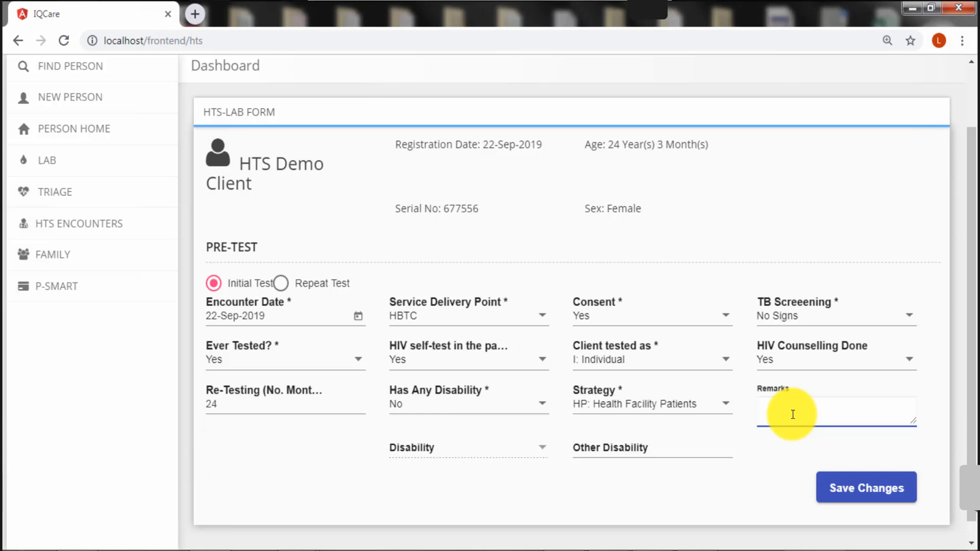
type("Pt consented to")
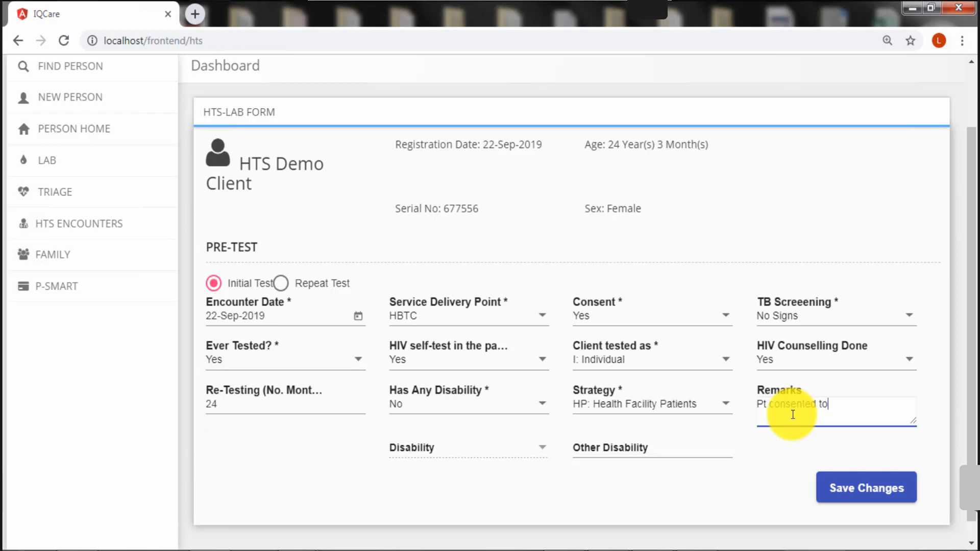
type(" be tested")
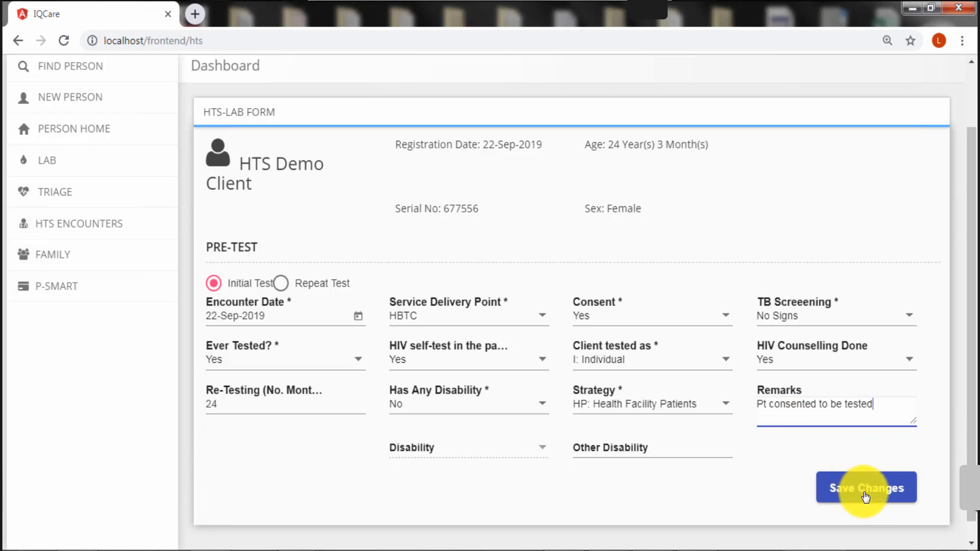
Save the pre-test encounter and scroll through the HTS Testing page fields
left_click(865, 496)
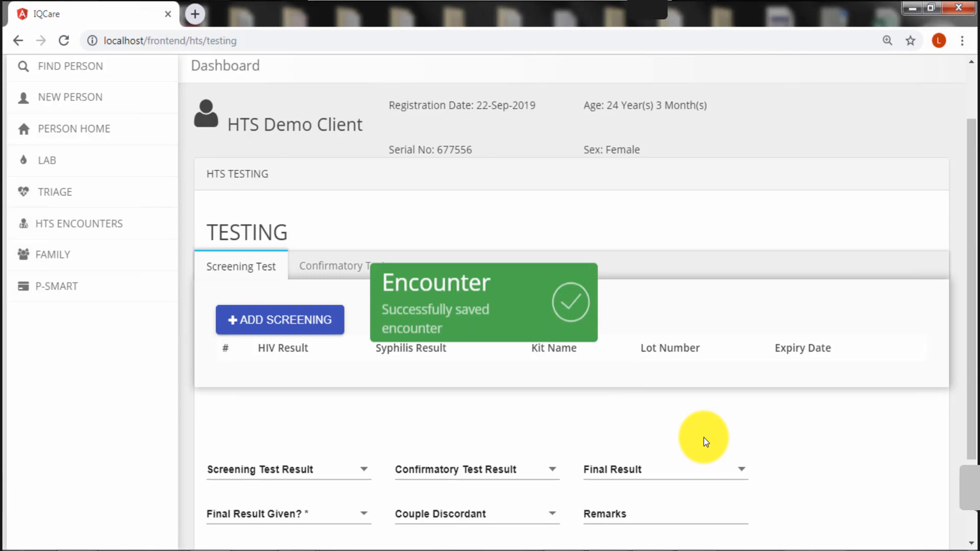
scroll(712, 427, "down", 2)
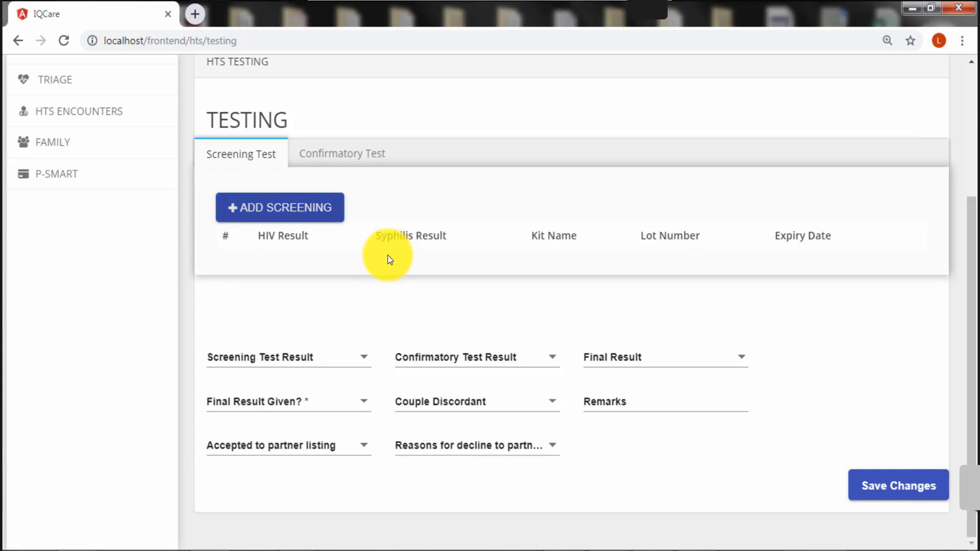
Add a screening test using the HIV/Syphilis Duo kit with lot number 45588
left_click(287, 209)
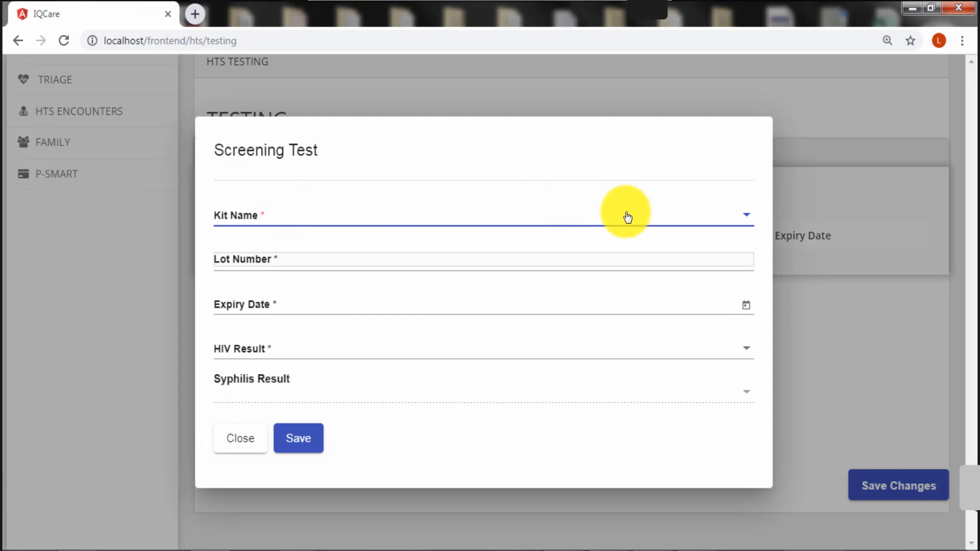
left_click(748, 218)
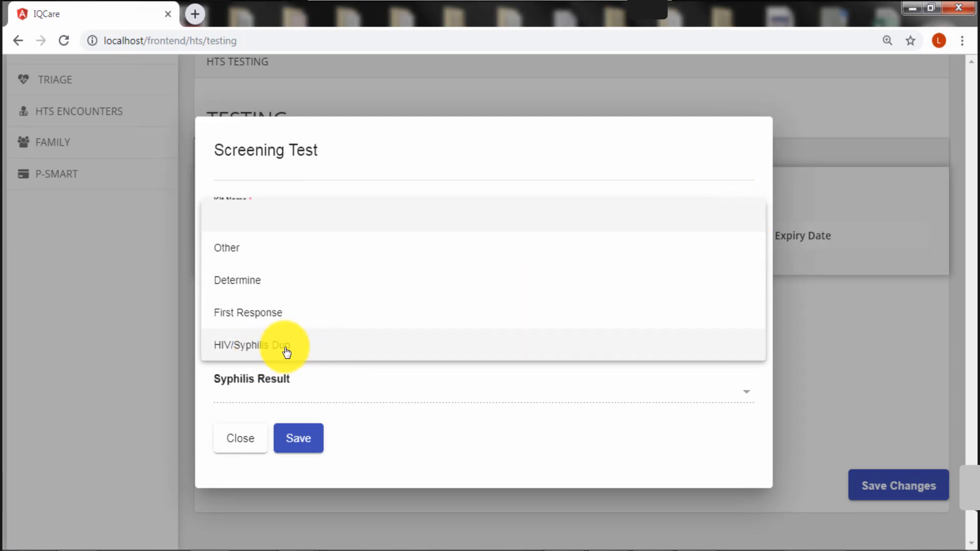
left_click(412, 351)
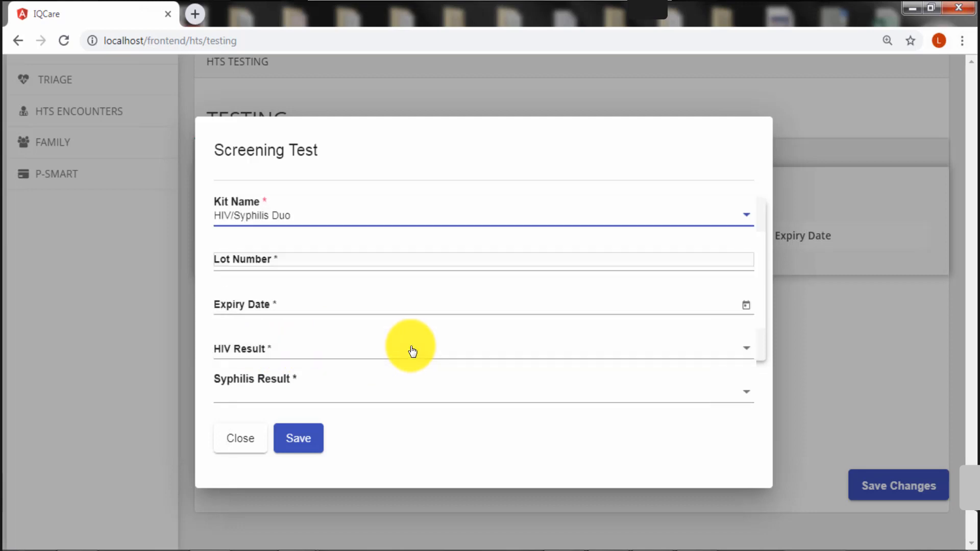
left_click(462, 270)
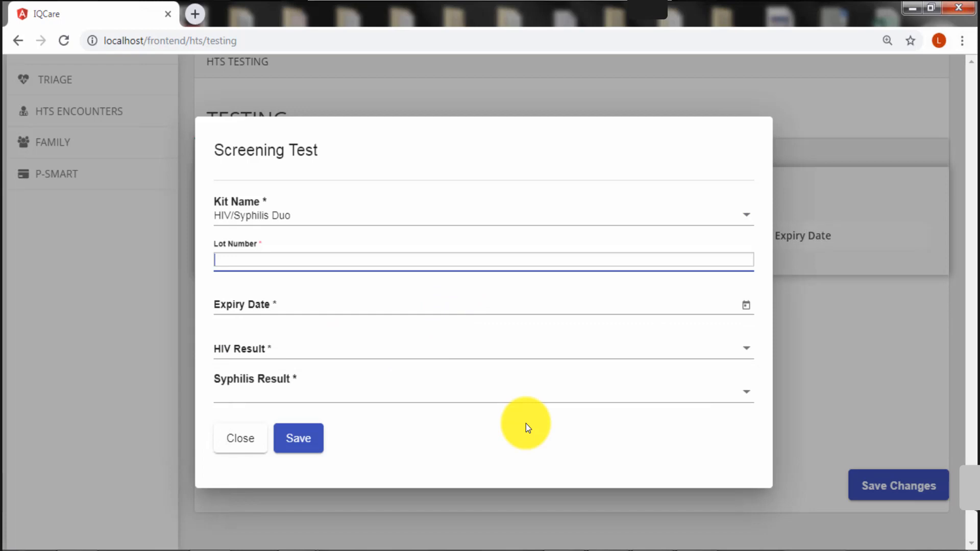
type("455")
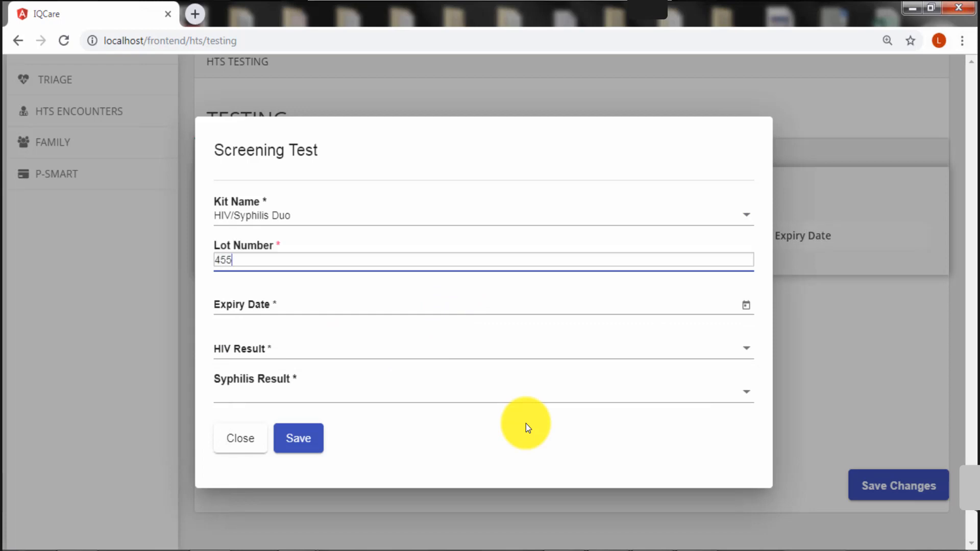
type("889")
key("BackSpace")
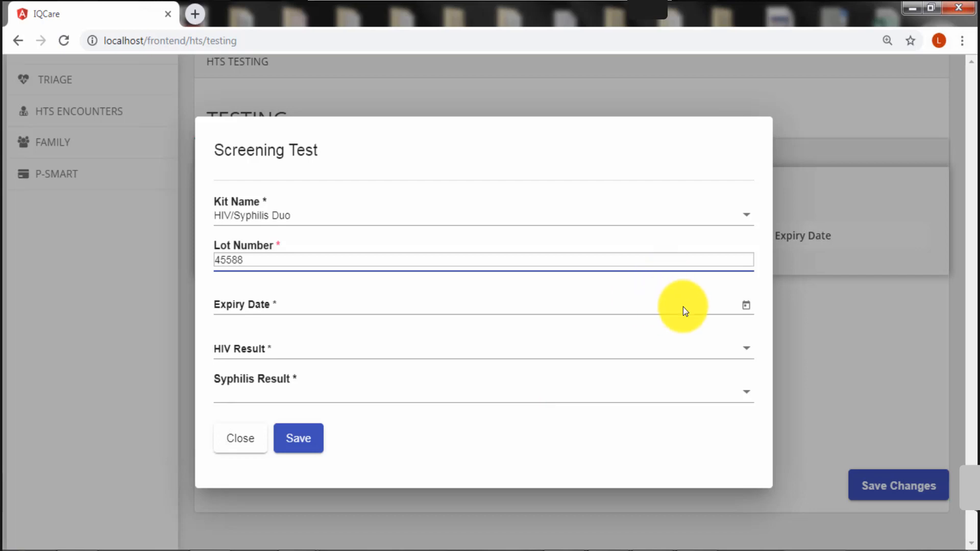
Set expiry date 04-Mar-2022, HIV result Positive and Syphilis result Negative
left_click(747, 306)
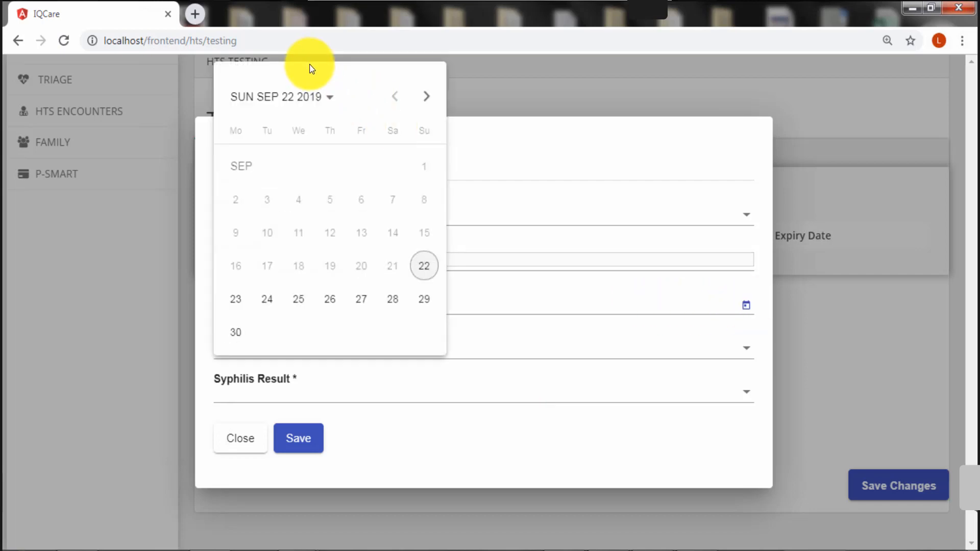
left_click(282, 96)
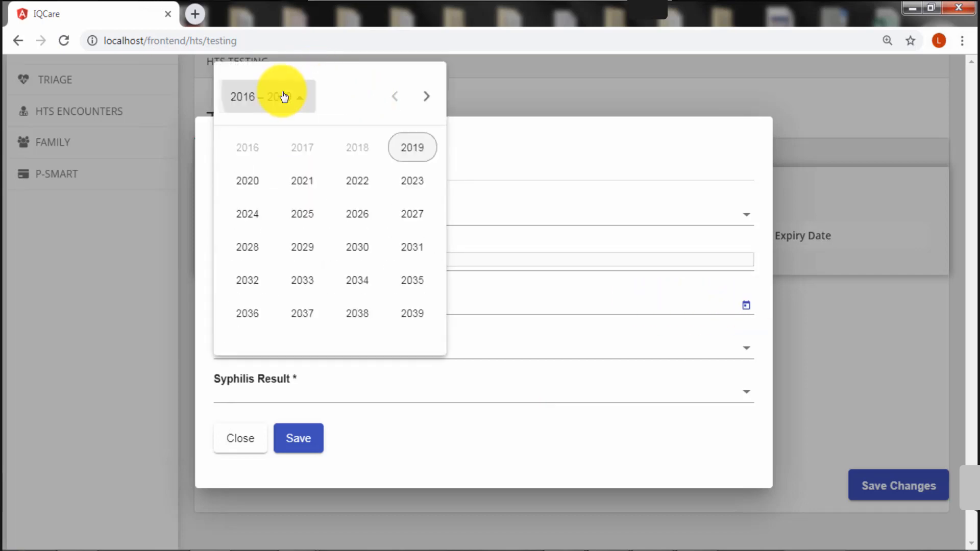
left_click(355, 179)
left_click(358, 180)
left_click(360, 199)
left_click(382, 347)
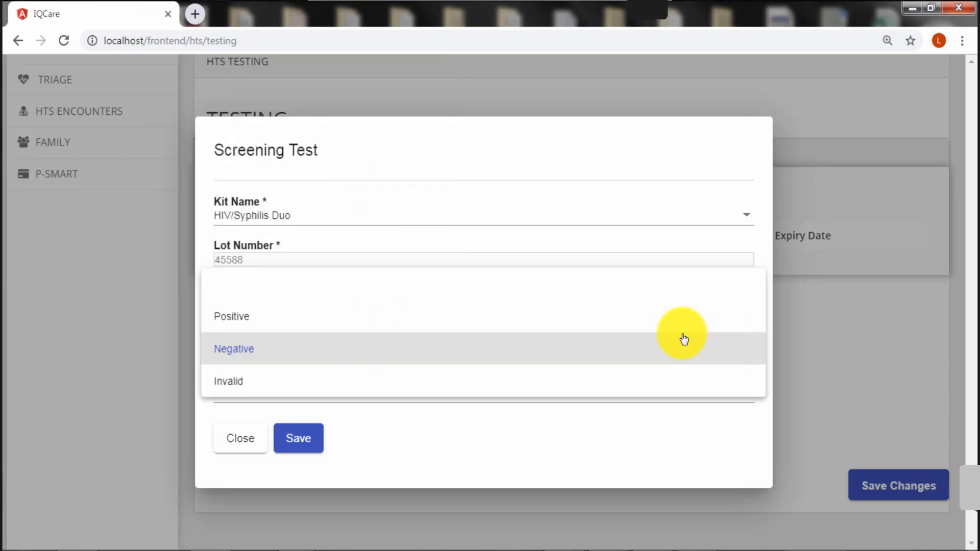
left_click(674, 320)
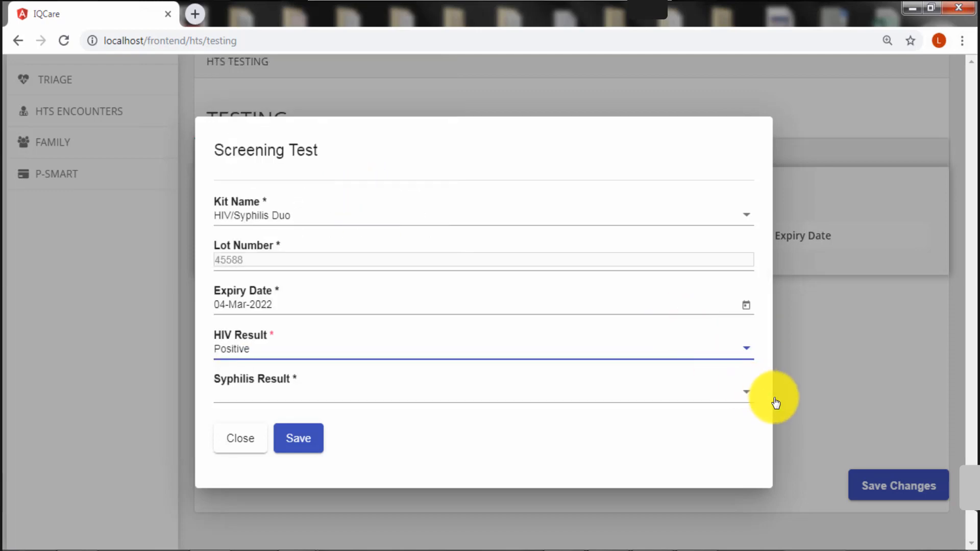
left_click(746, 397)
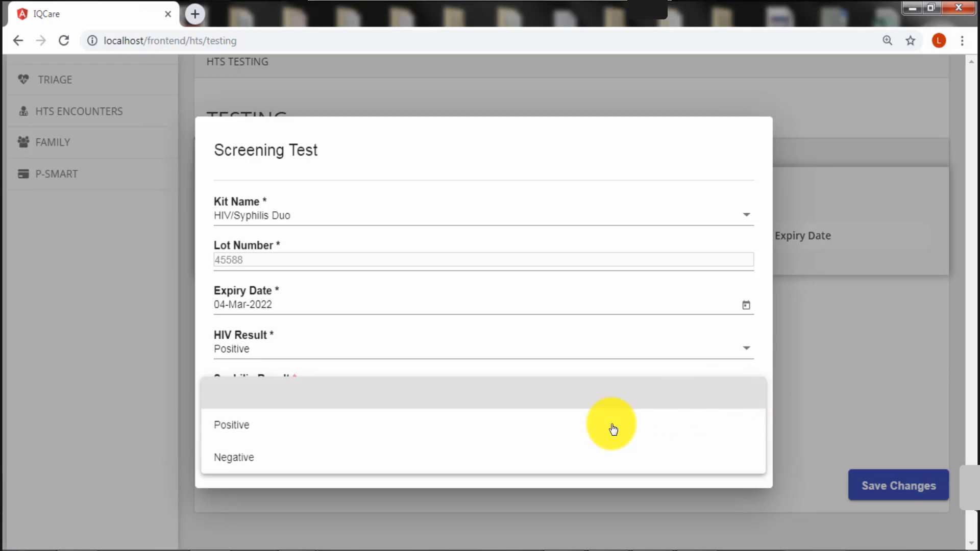
left_click(508, 458)
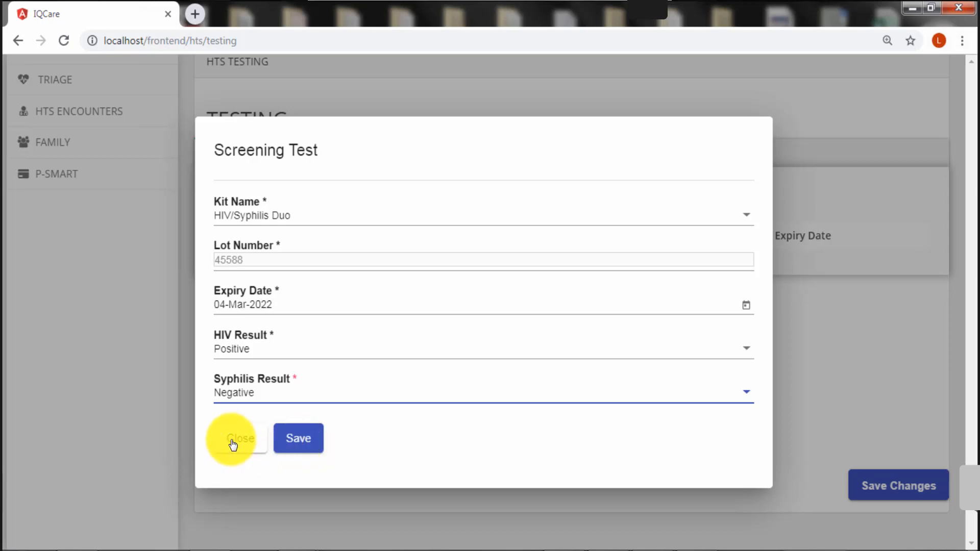
Save the HIV/Syphilis Duo screening test and switch to the Confirmatory Test section
left_click(305, 448)
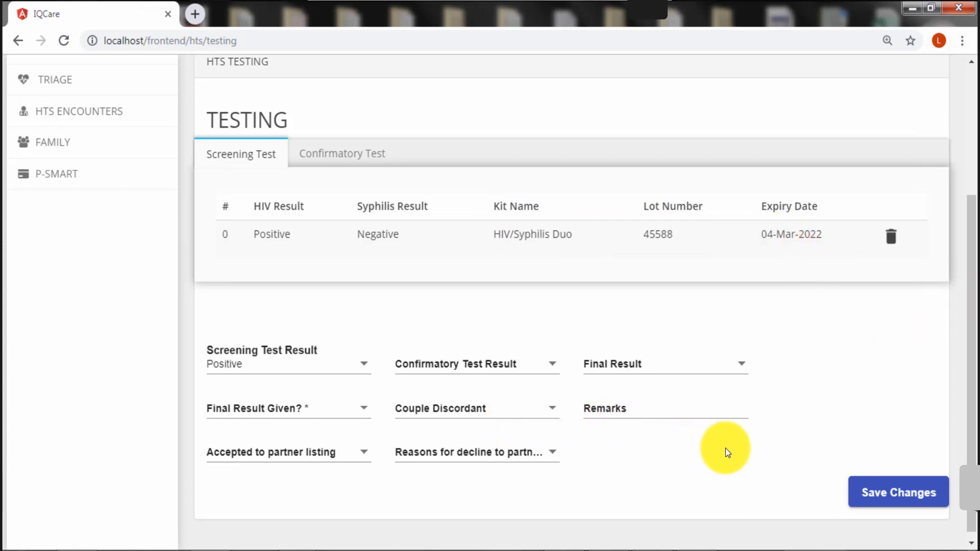
scroll(728, 453, "down", 1)
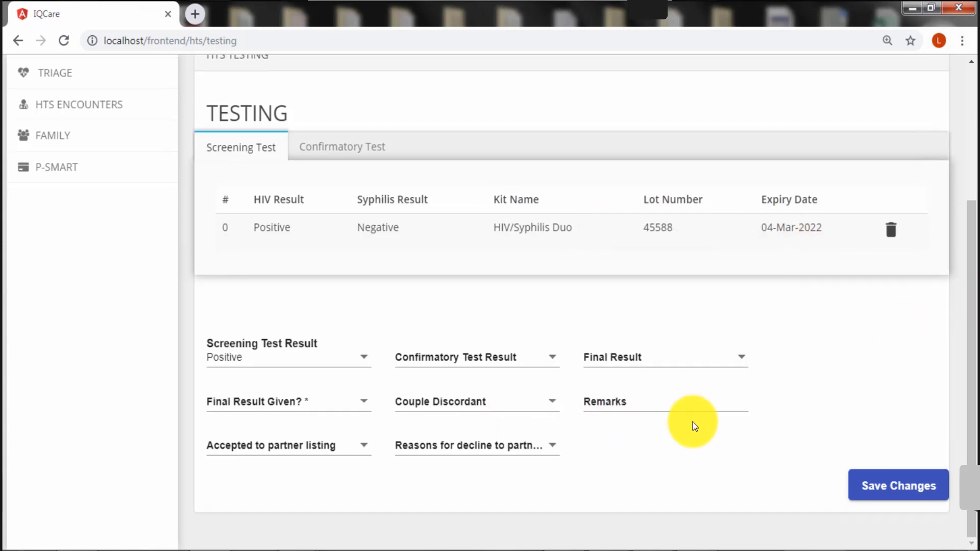
left_click(332, 151)
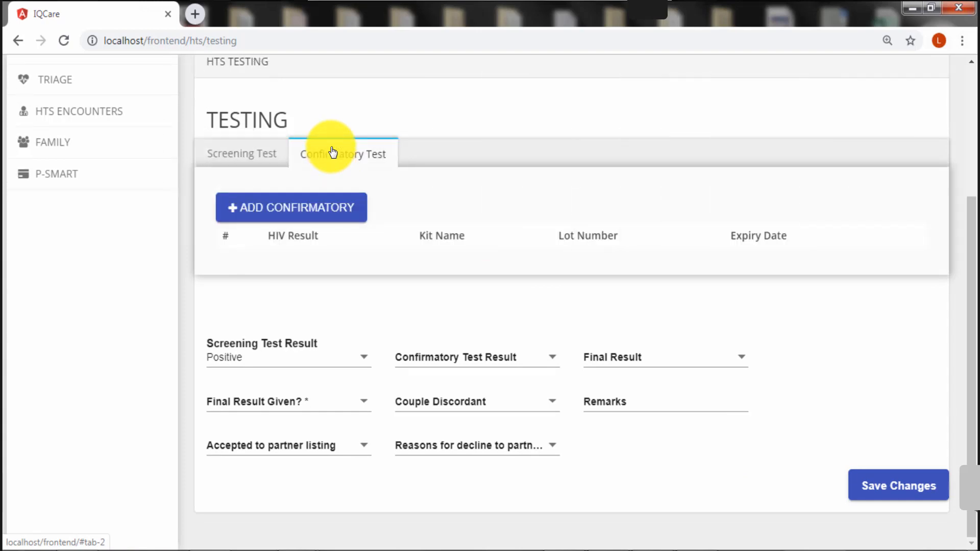
Add and save a Positive confirmatory test with the First Response kit, lot fr2019
left_click(291, 214)
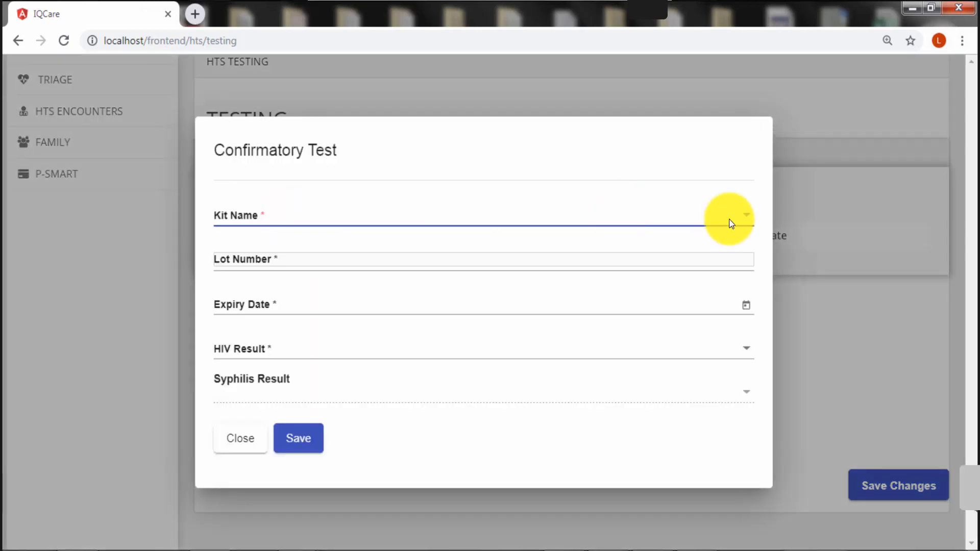
left_click(742, 220)
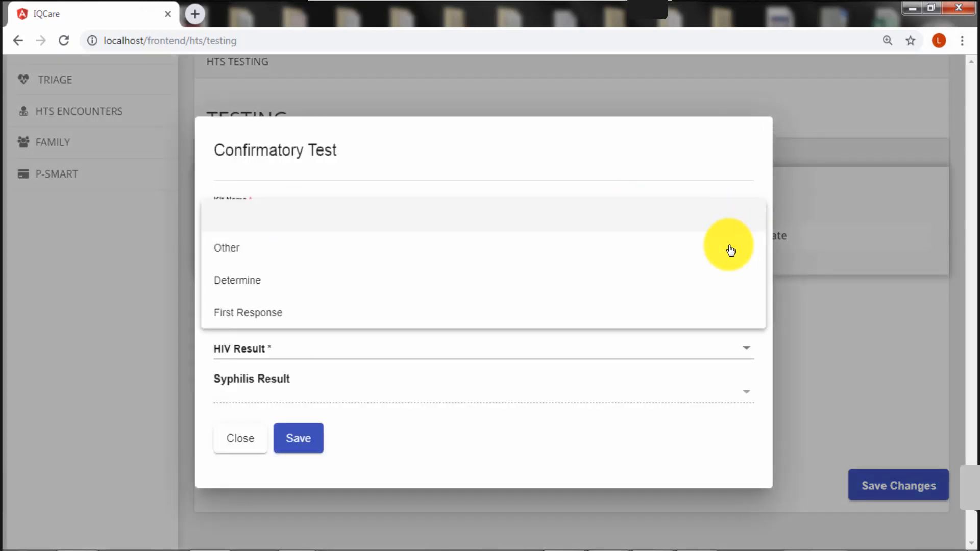
left_click(587, 318)
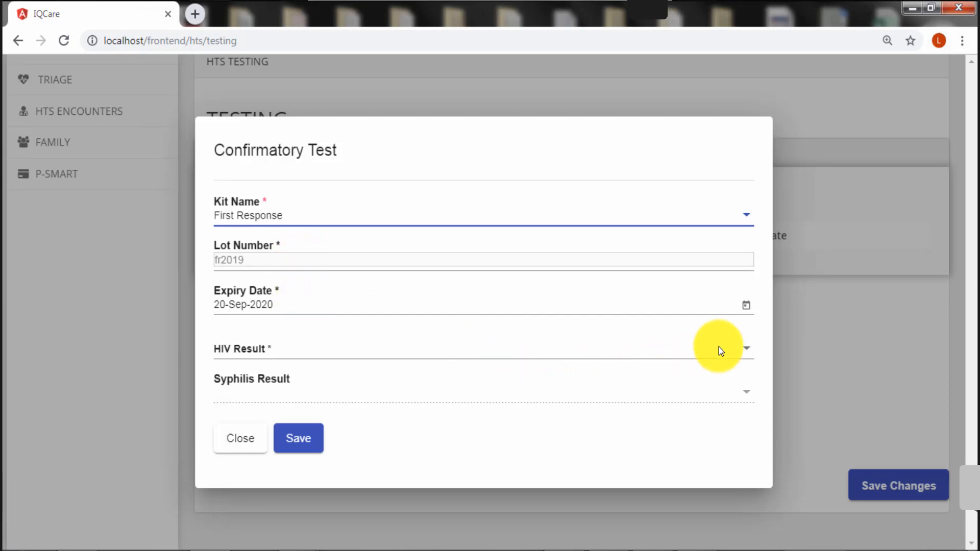
left_click(742, 350)
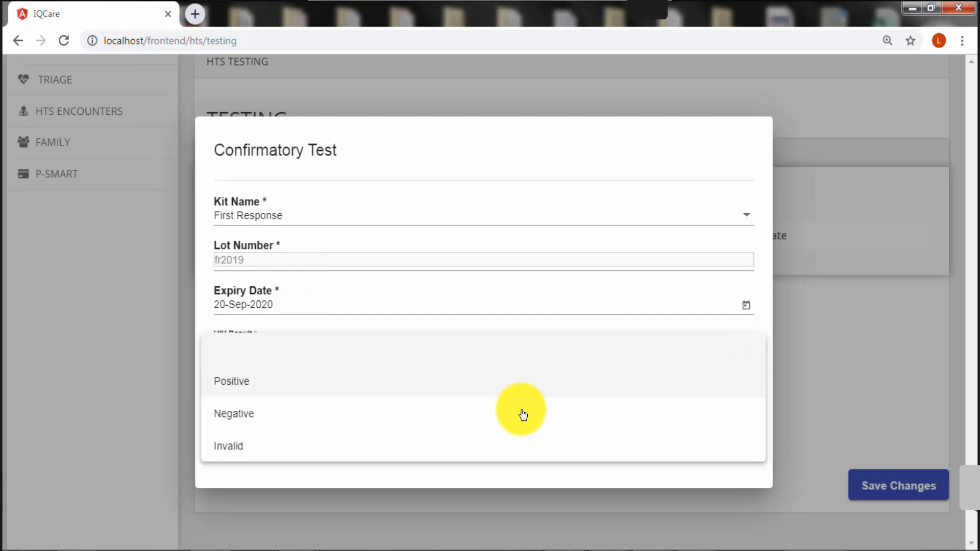
left_click(487, 390)
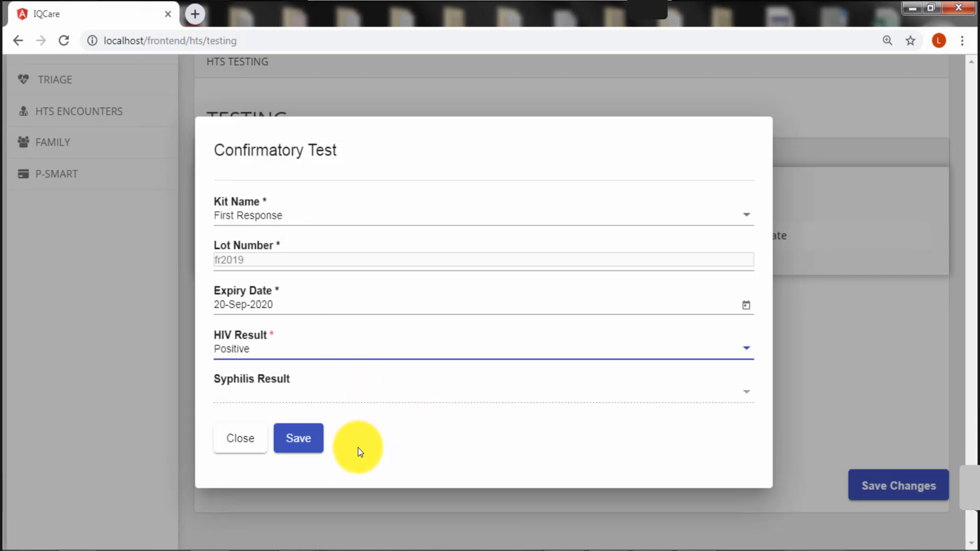
left_click(299, 449)
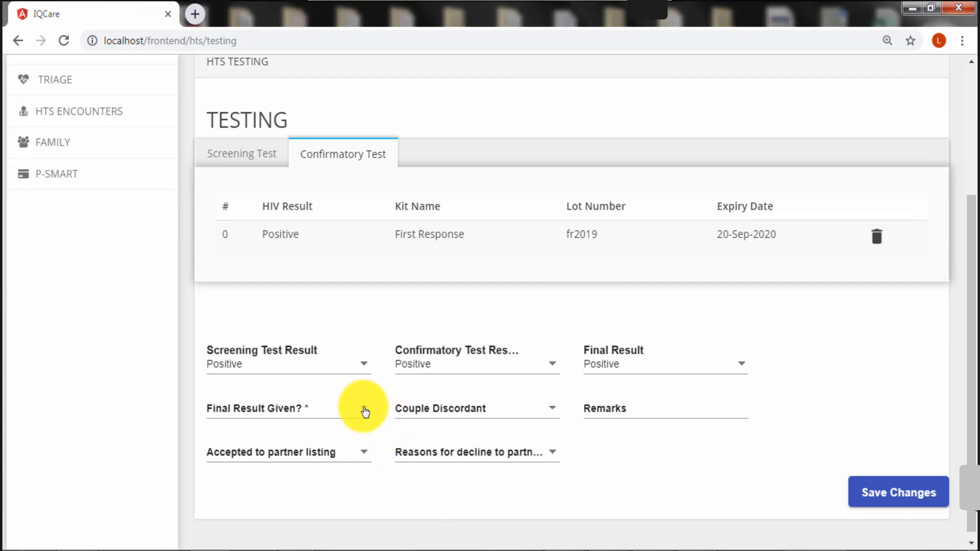
Set Final Result Given to Yes on the confirmatory testing form
left_click(363, 409)
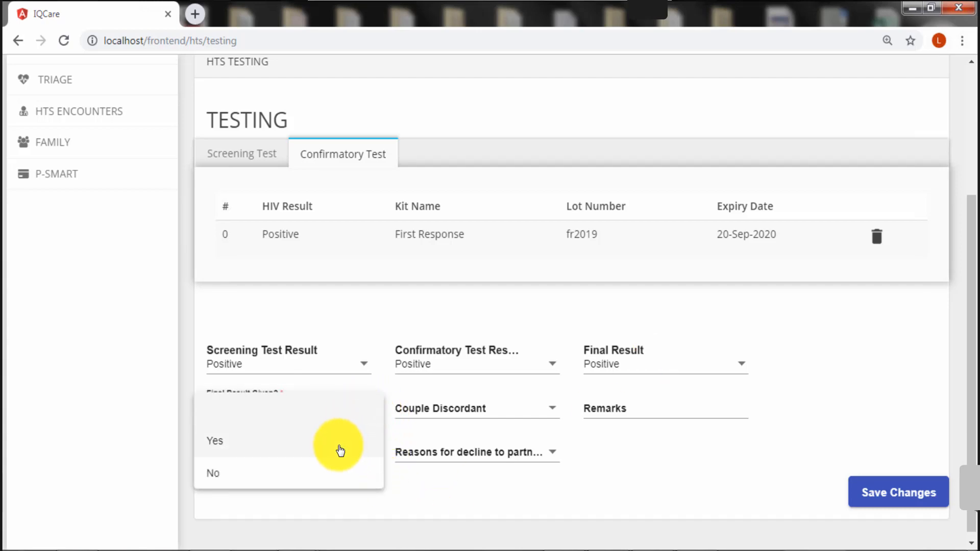
left_click(340, 448)
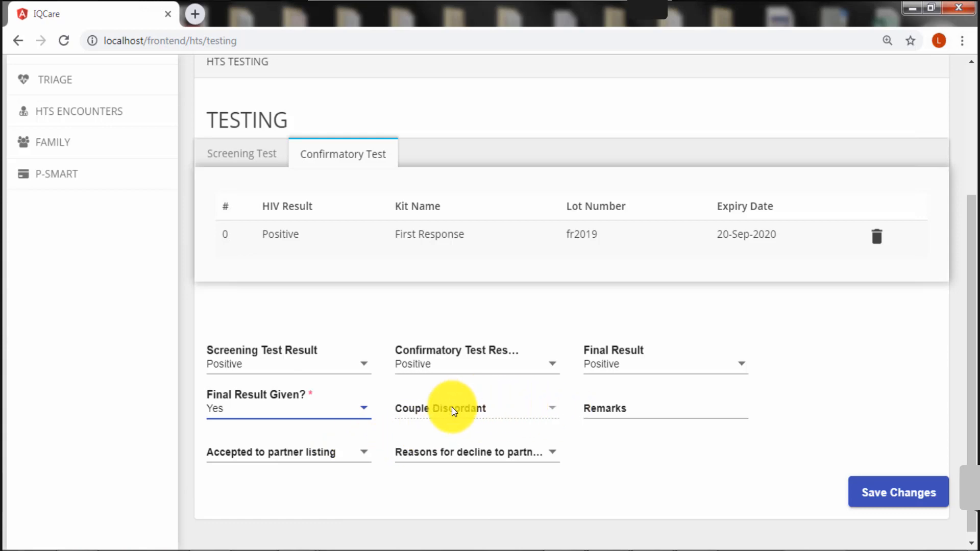
left_click(553, 407)
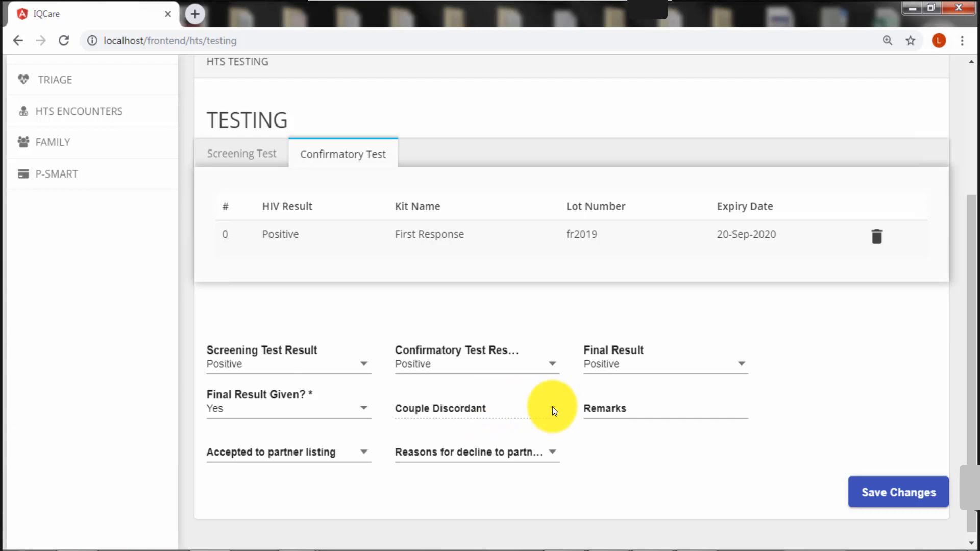
left_click(667, 407)
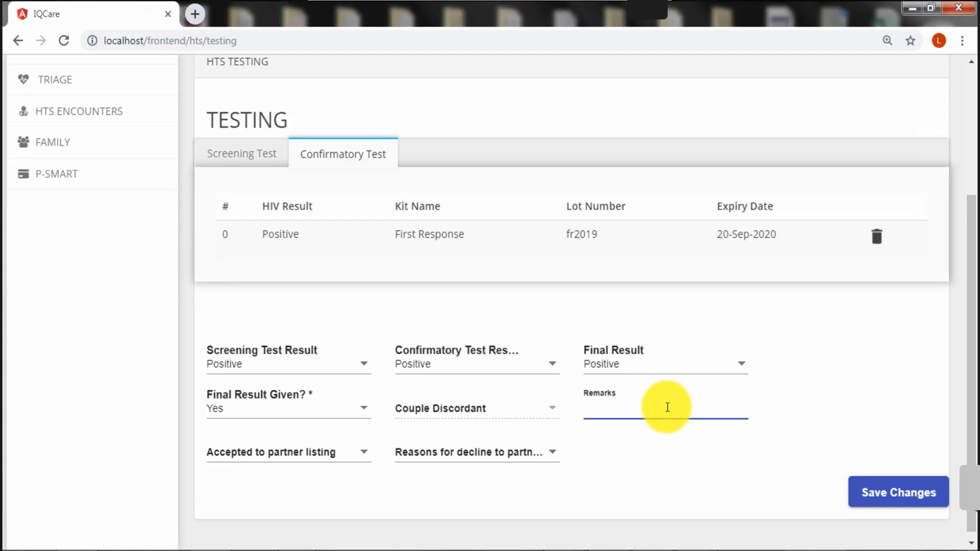
Set Accepted partner listing to Yes, leaving Reasons for decline empty
left_click(366, 454)
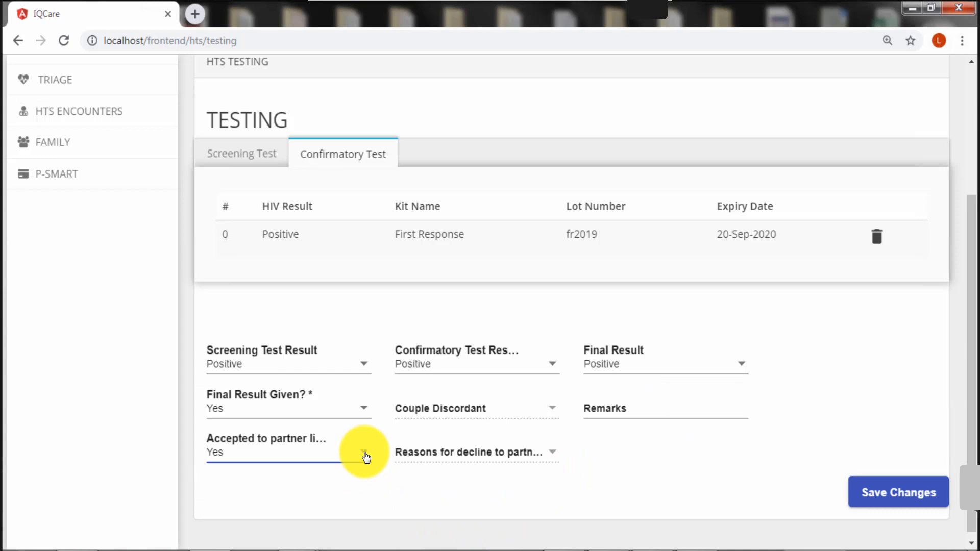
left_click(366, 455)
left_click(326, 459)
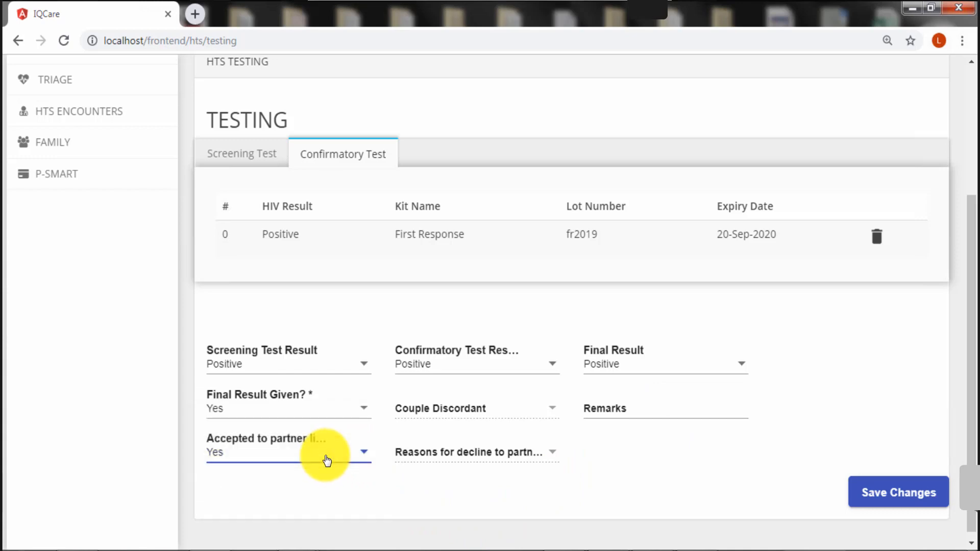
left_click(363, 455)
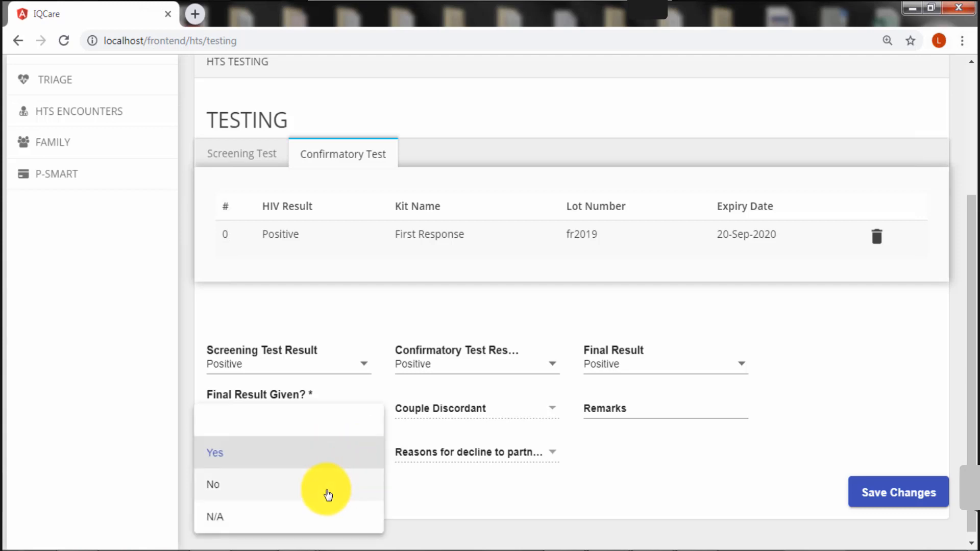
left_click(328, 494)
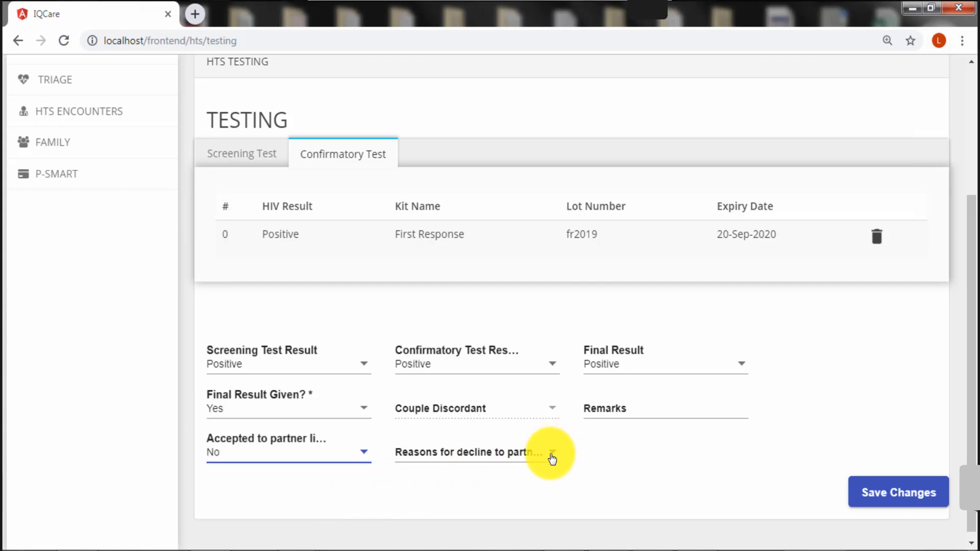
left_click(552, 457)
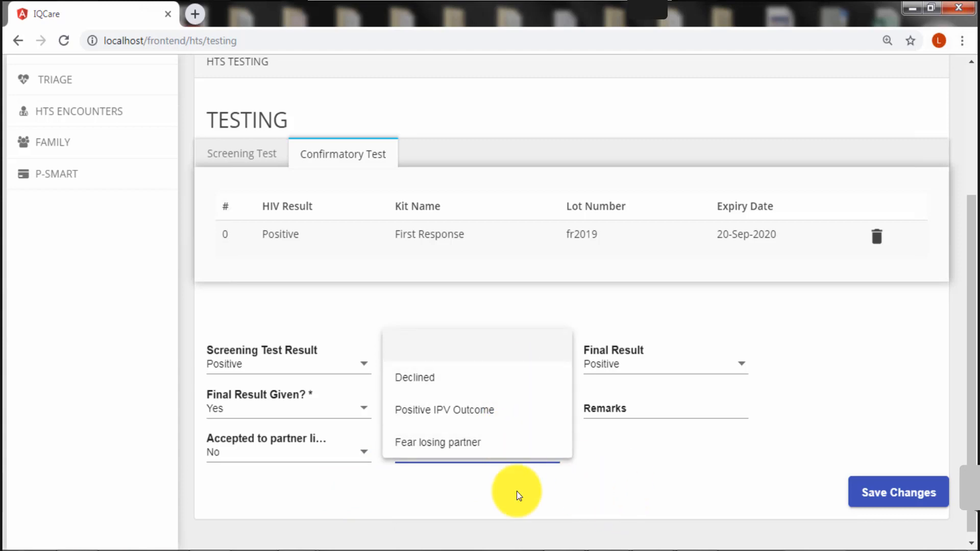
left_click(378, 467)
left_click(367, 457)
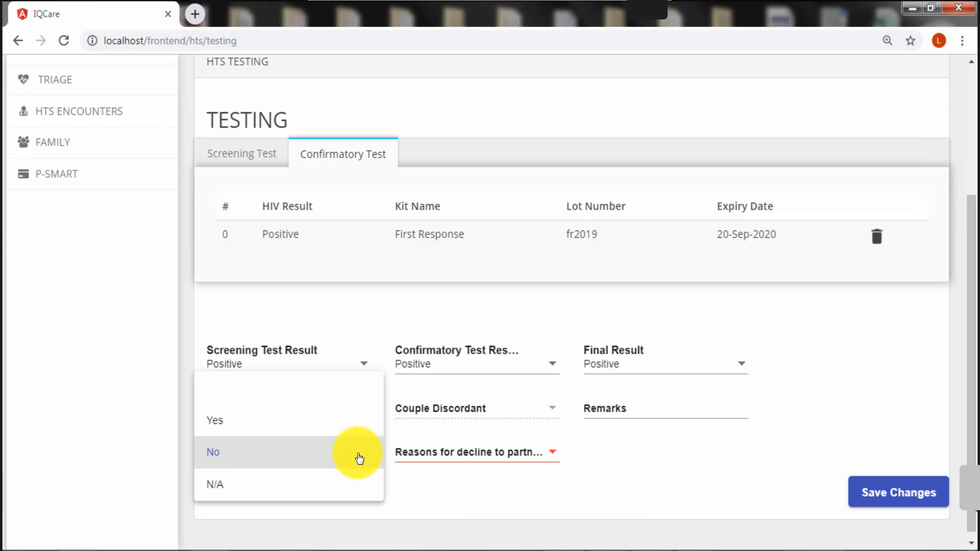
left_click(318, 424)
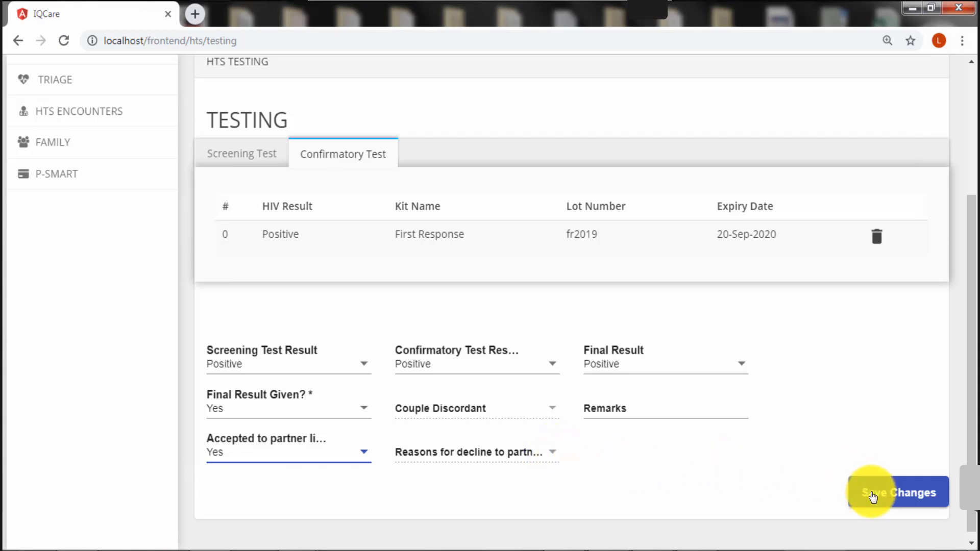
Save the testing form so the 22-Sep-2019 Positive initial test appears on the dashboard
left_click(873, 496)
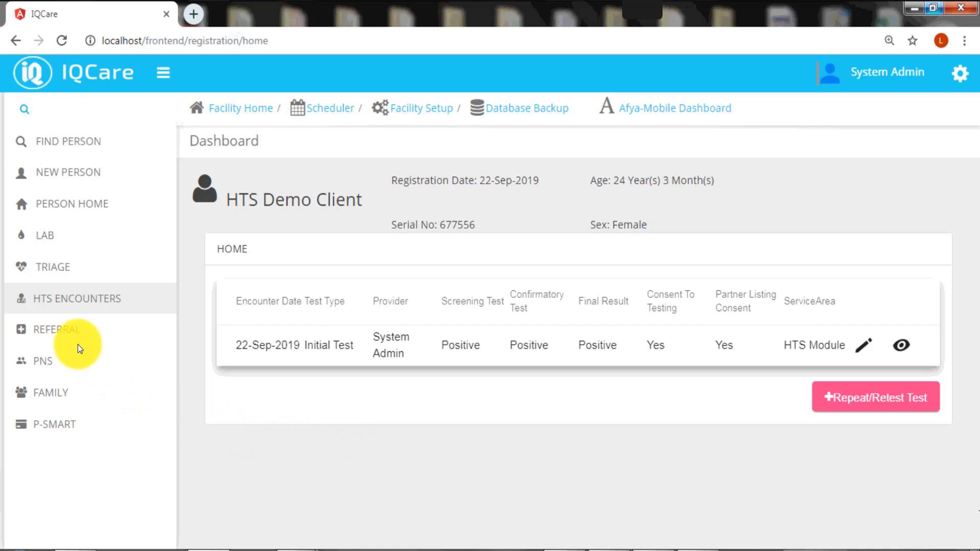
On the Referral form, set Referred To to Machakos Level 5 Hospital and enrolment date to 24-Sep-2019
left_click(66, 336)
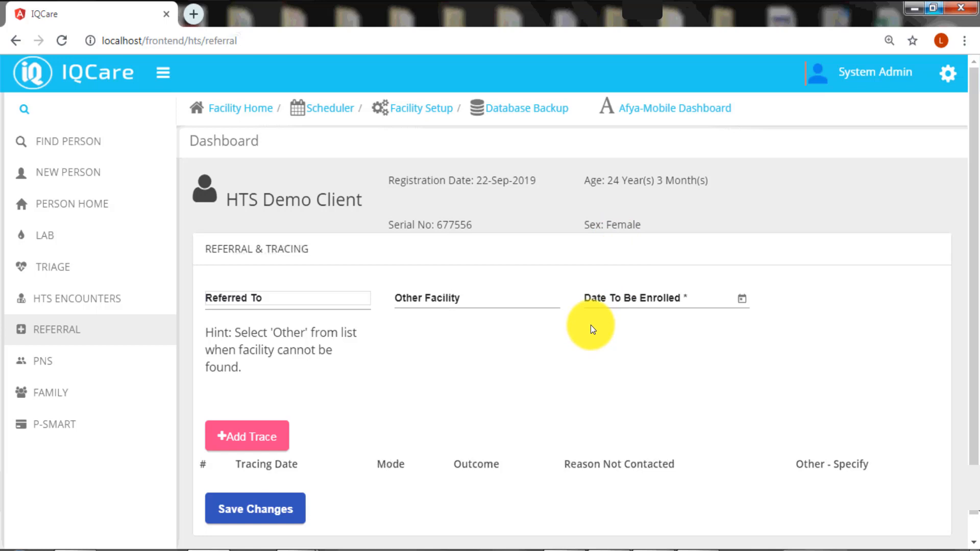
scroll(588, 329, "down", 1)
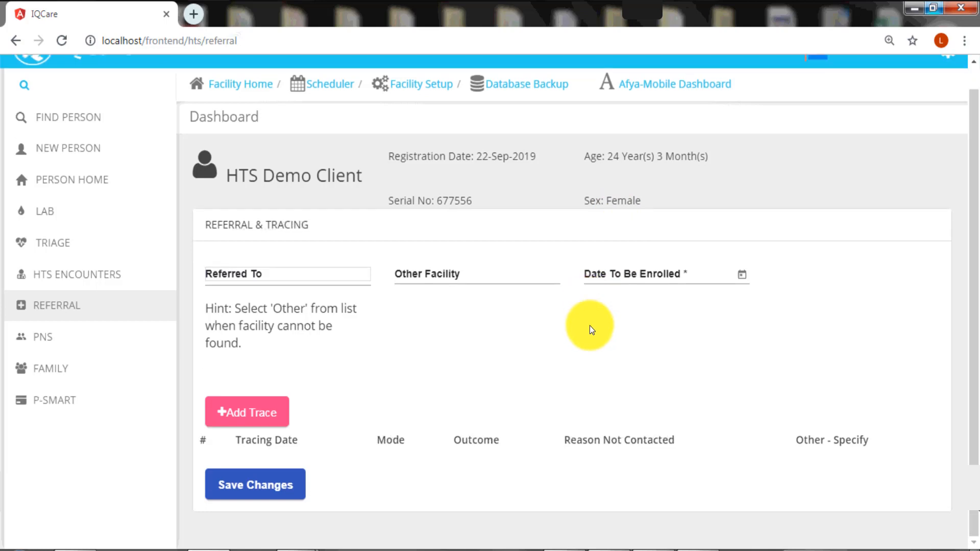
left_click(319, 278)
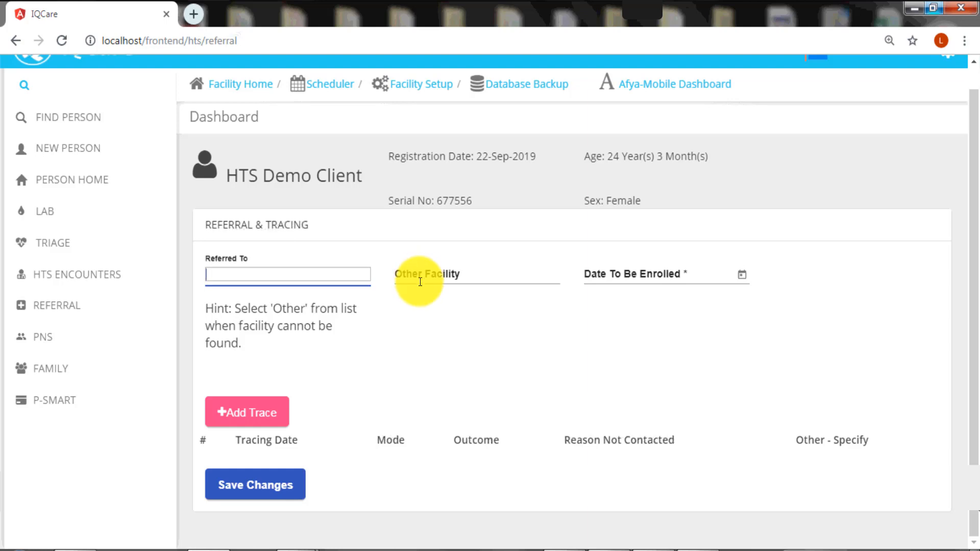
left_click(421, 276)
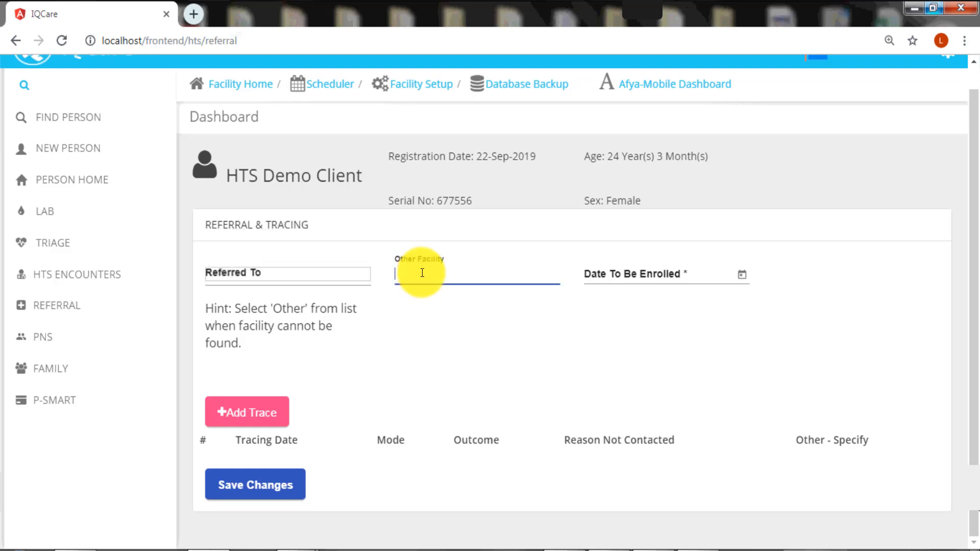
left_click(345, 278)
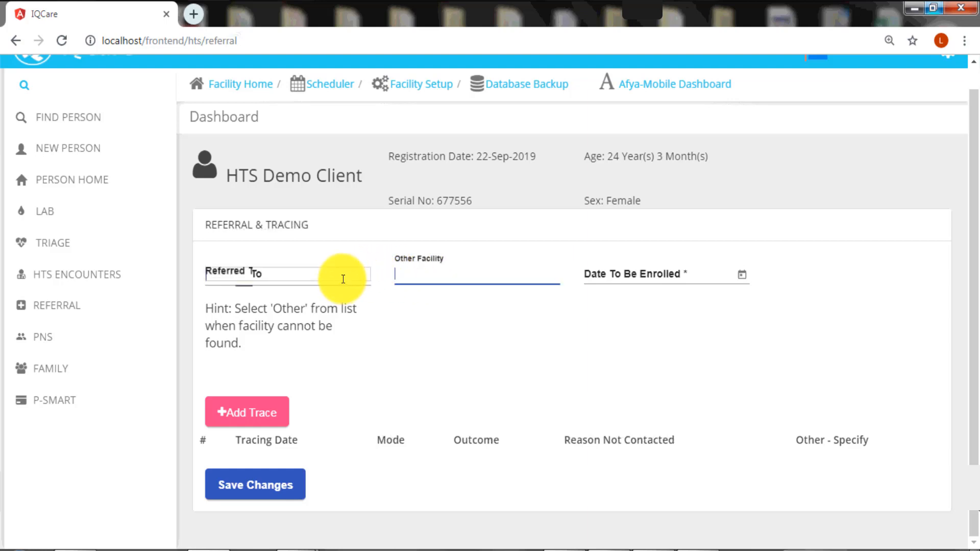
type("Macha")
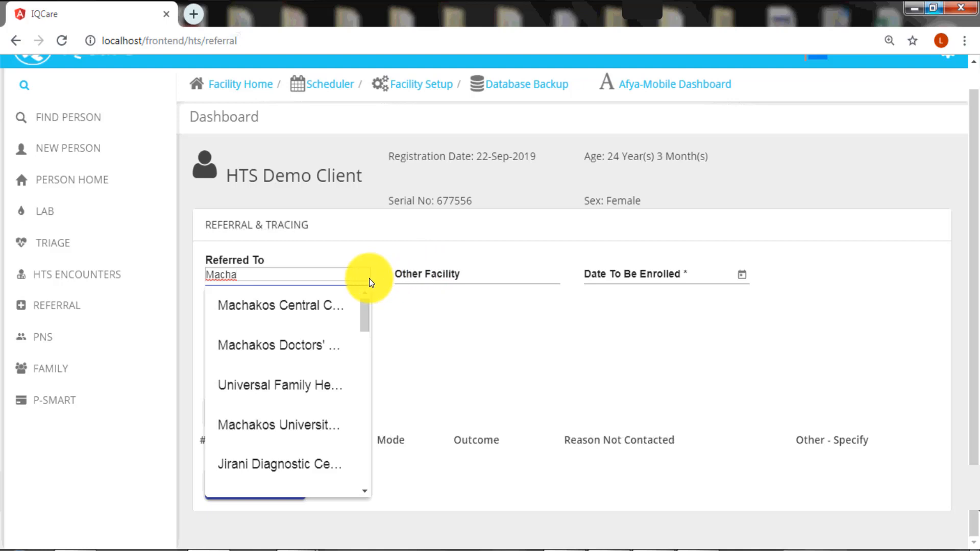
type("k")
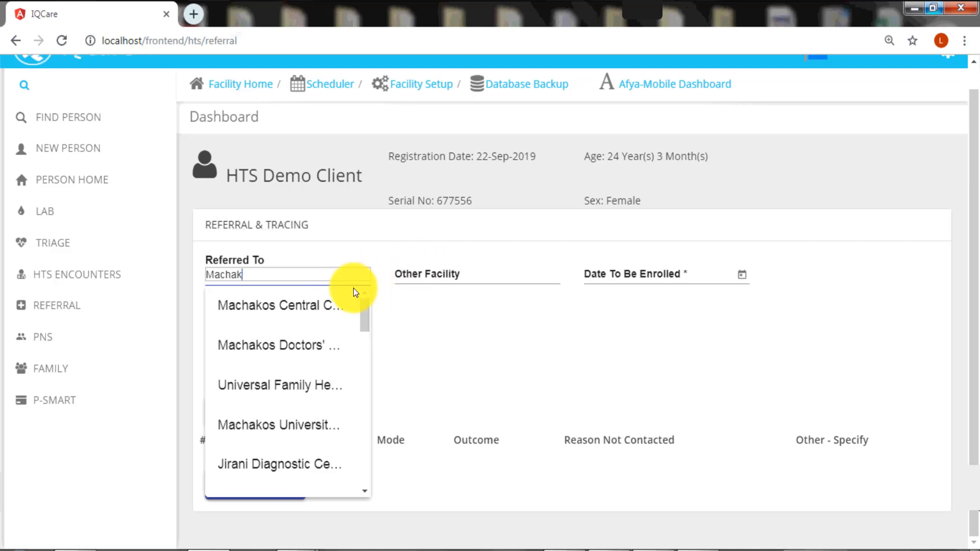
type("os")
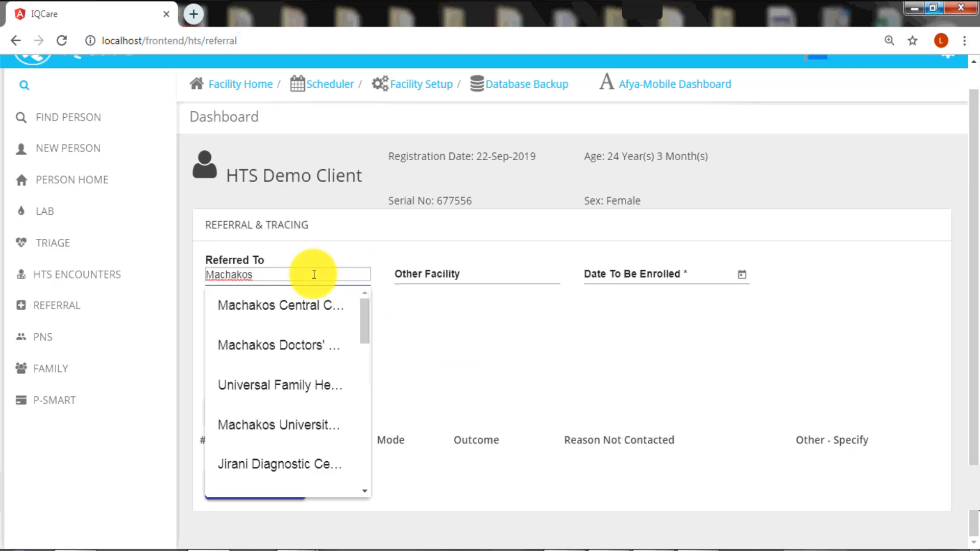
type(" level")
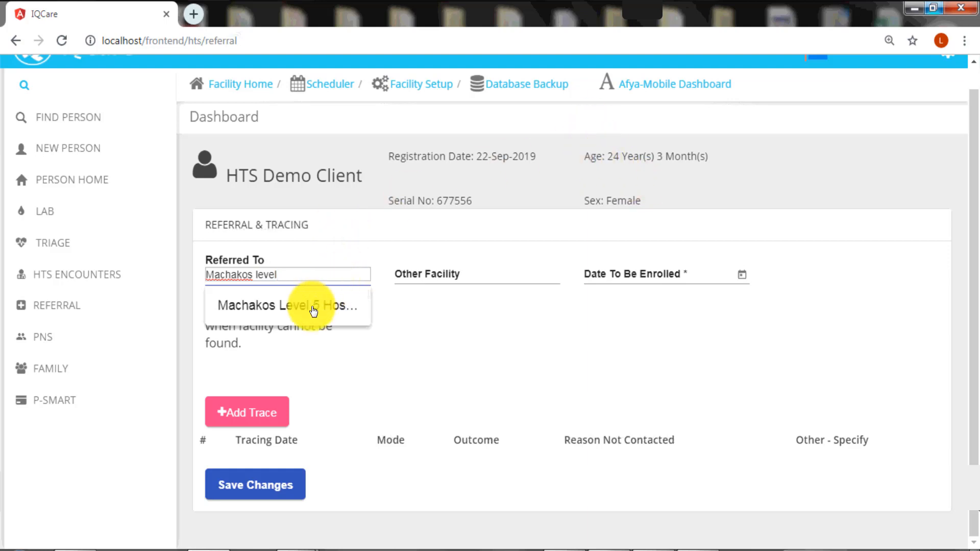
left_click(314, 306)
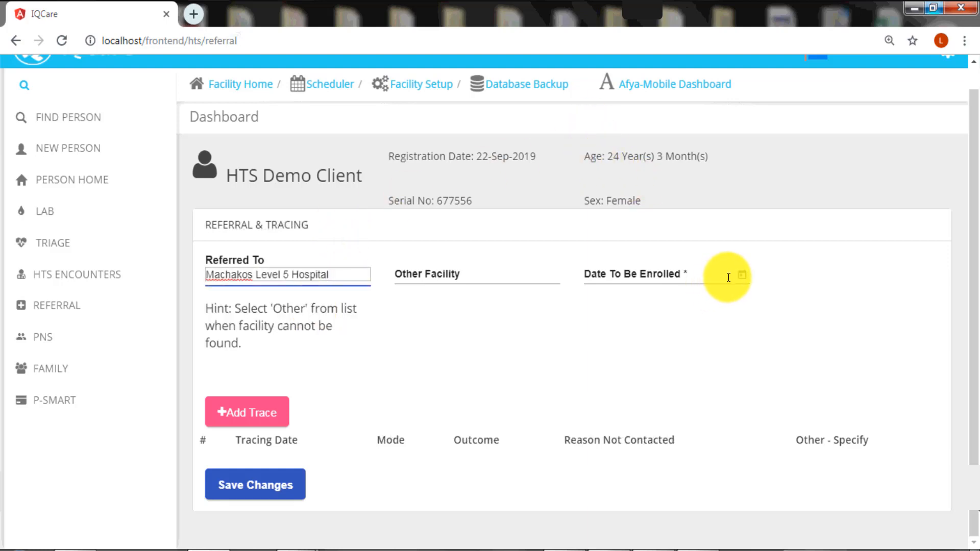
left_click(742, 278)
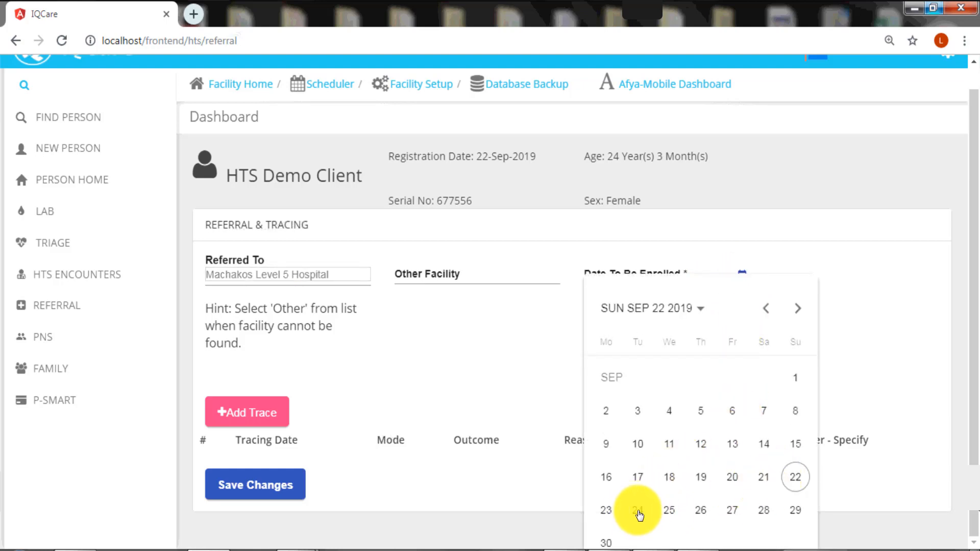
left_click(638, 513)
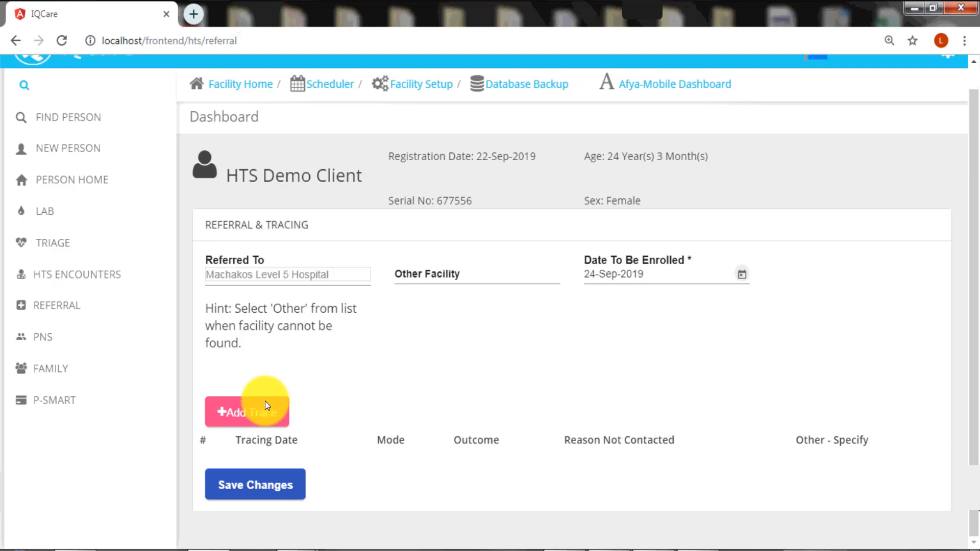
Add a new trace dated 22-Sep-2019 with tracing mode Phone
left_click(259, 417)
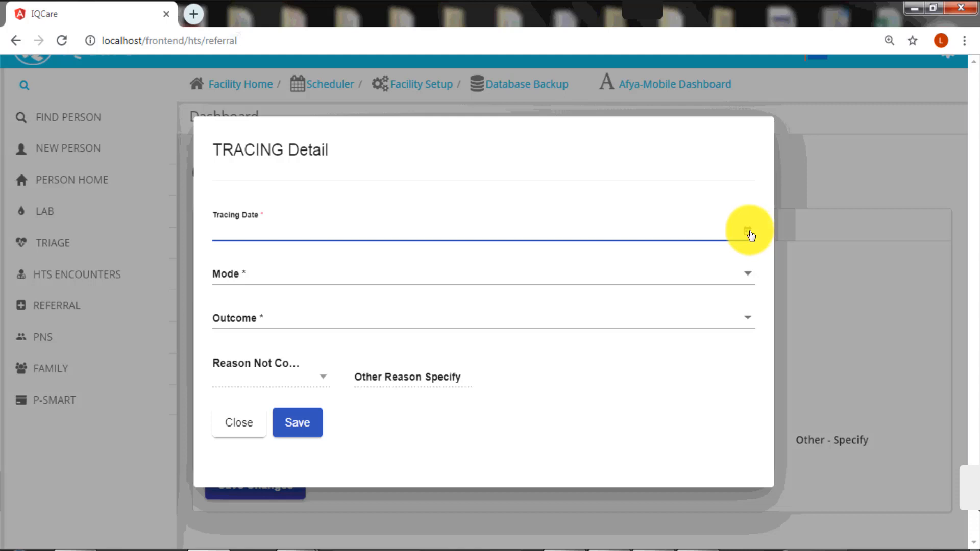
left_click(748, 232)
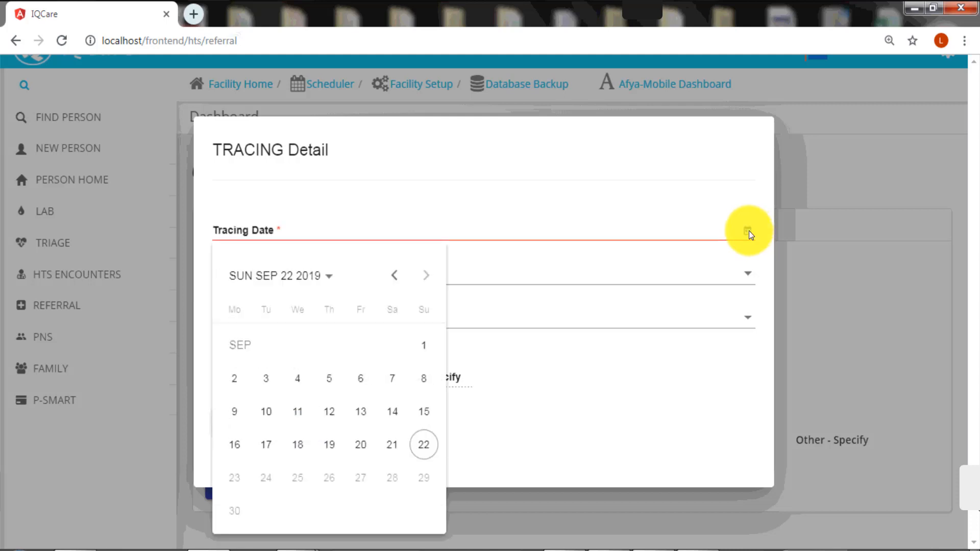
left_click(424, 445)
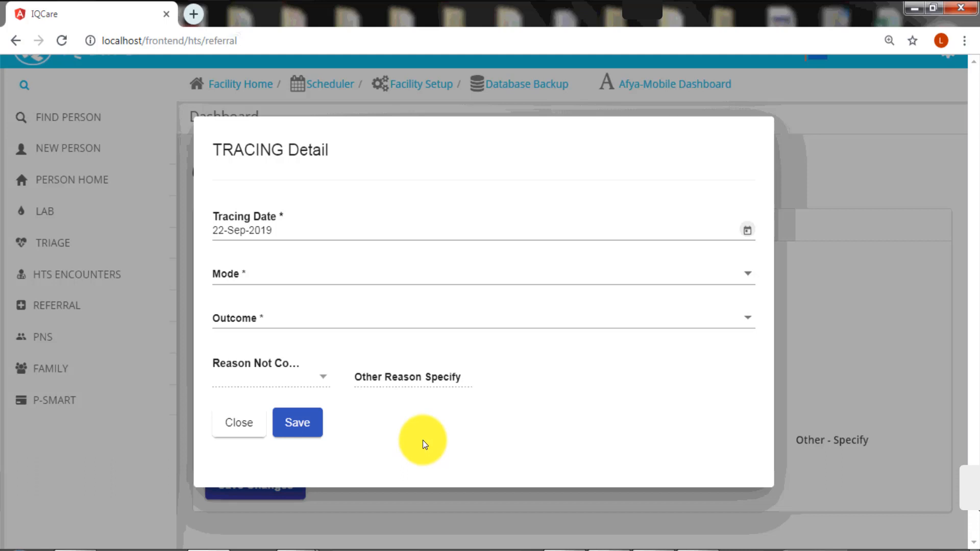
left_click(750, 275)
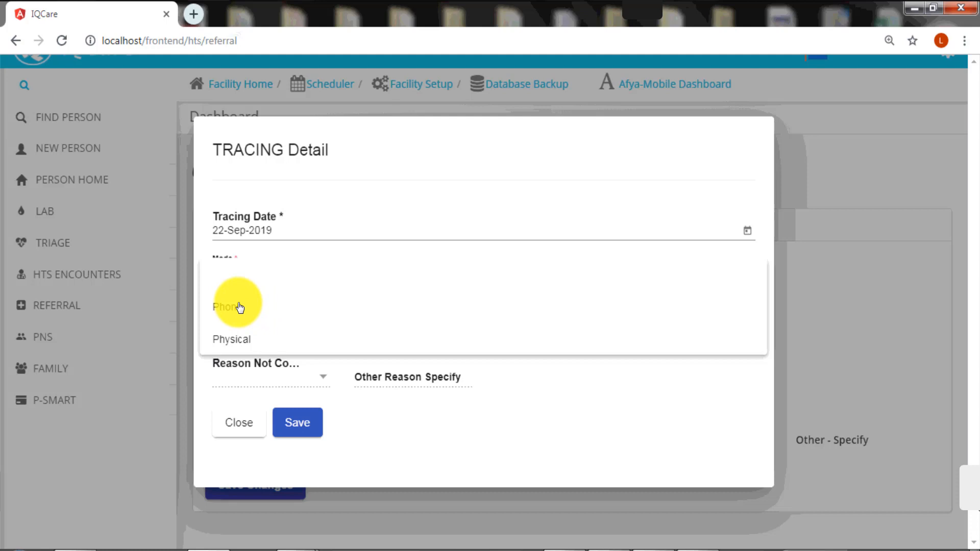
left_click(240, 307)
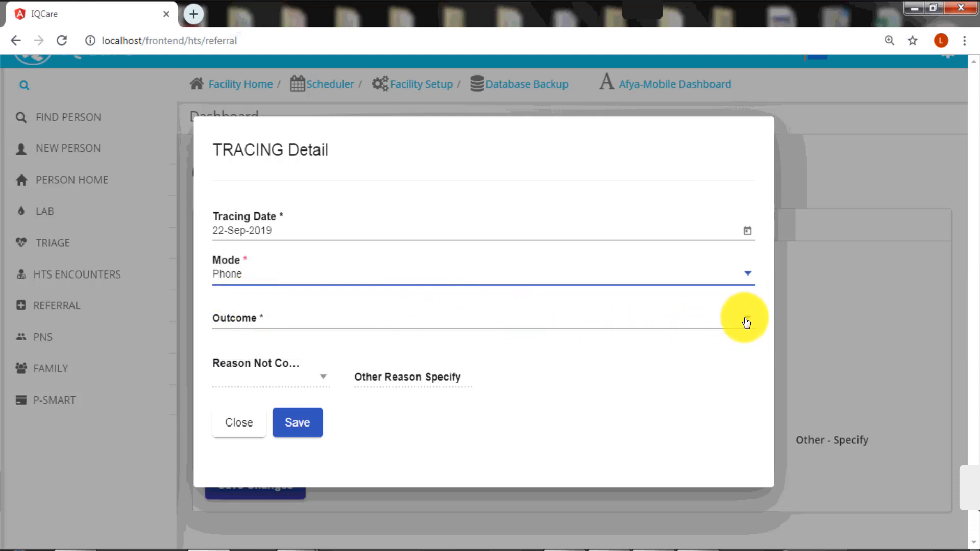
Set outcome Not Contacted, reason 'Mteja, calls not going through', and save the trace
left_click(746, 321)
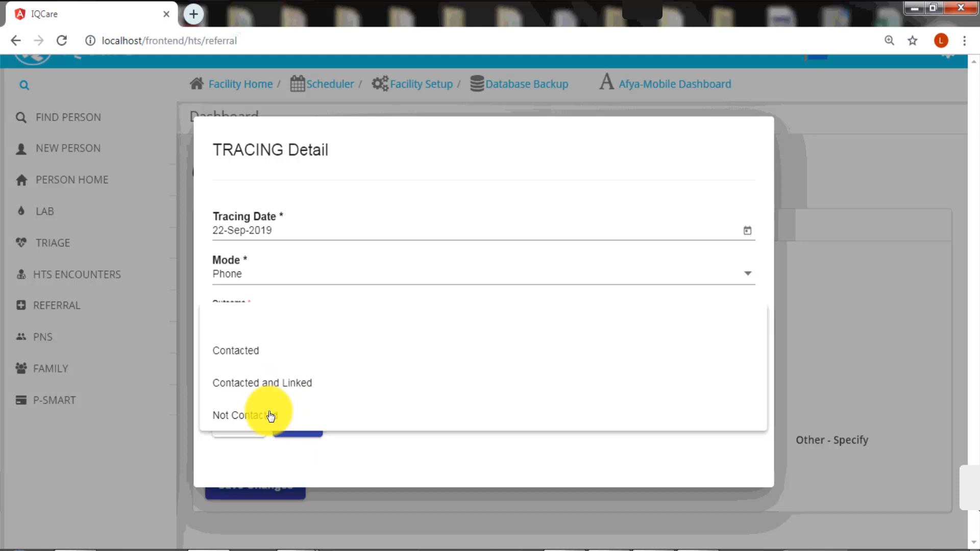
left_click(272, 417)
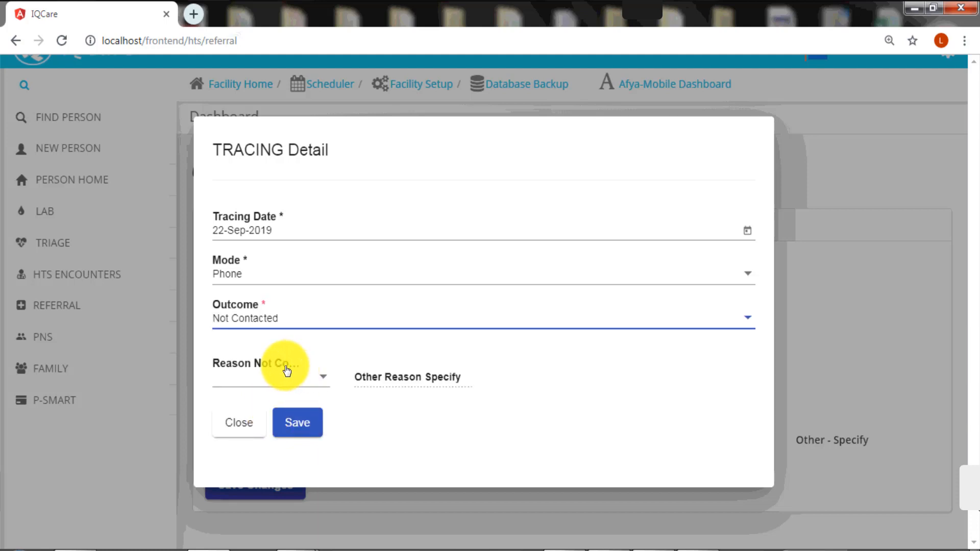
left_click(275, 363)
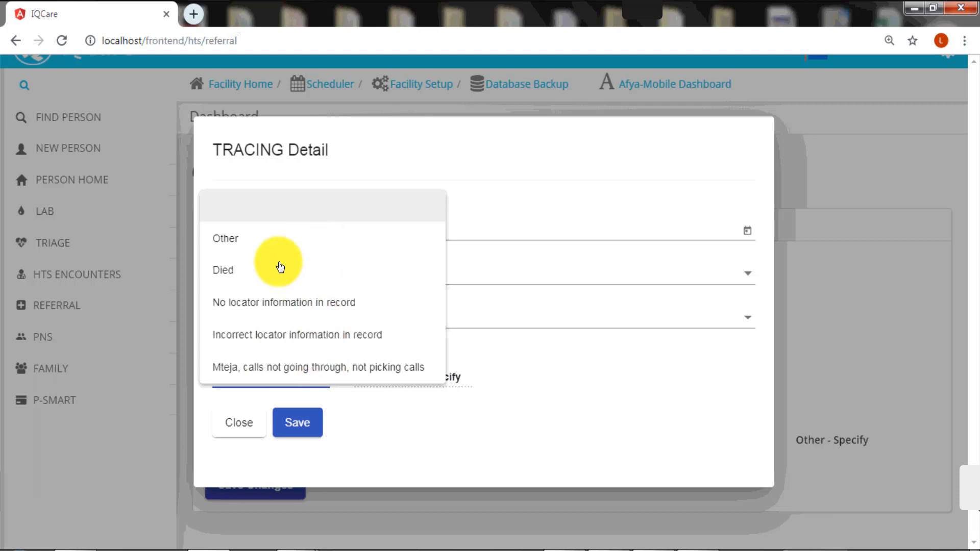
left_click(540, 376)
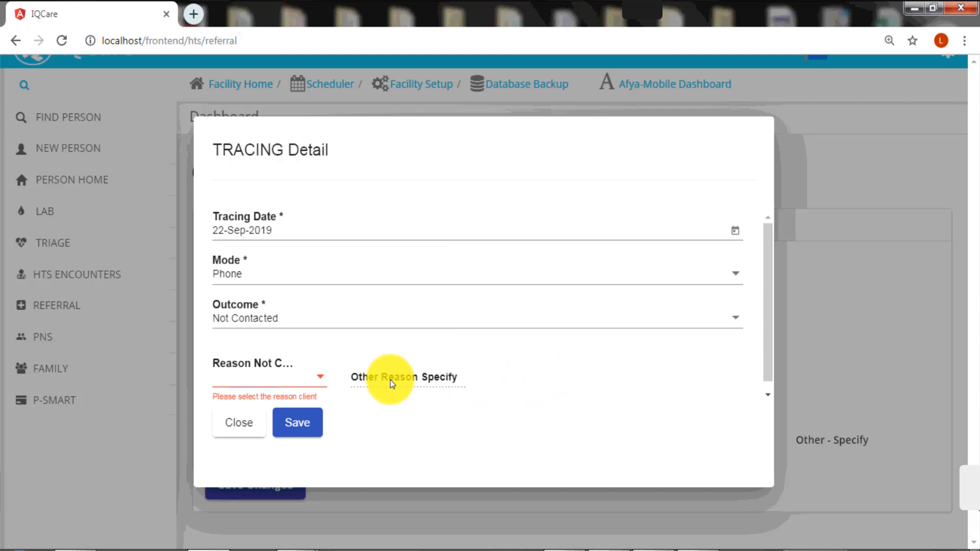
left_click(321, 382)
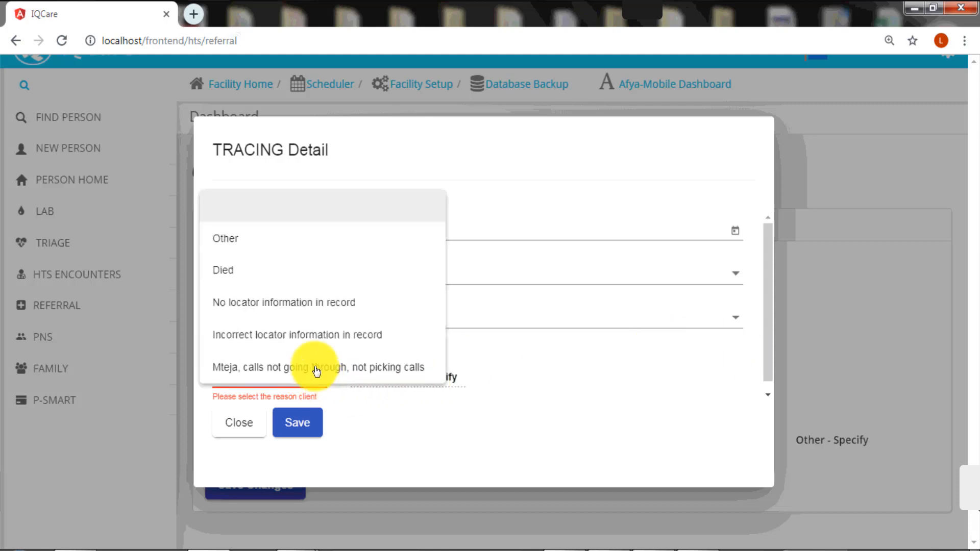
left_click(320, 376)
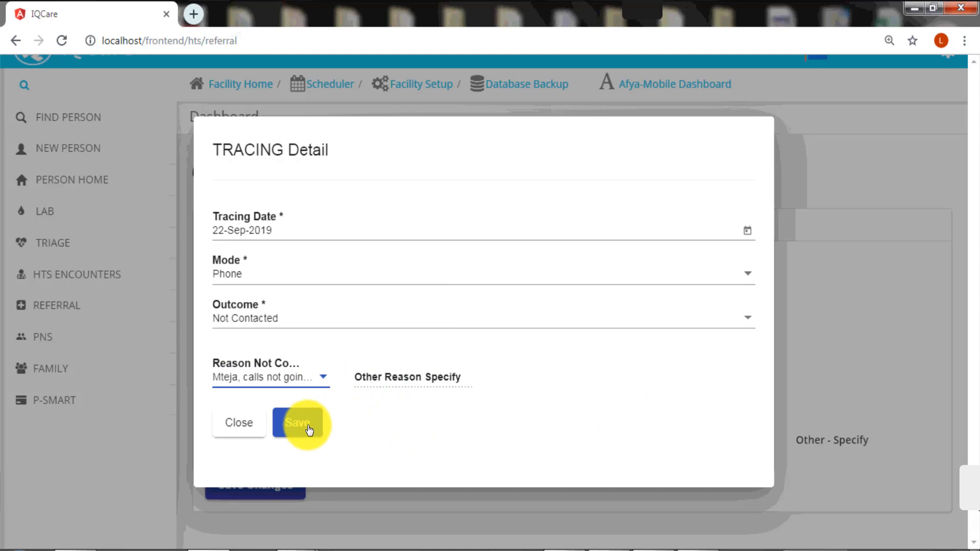
left_click(309, 430)
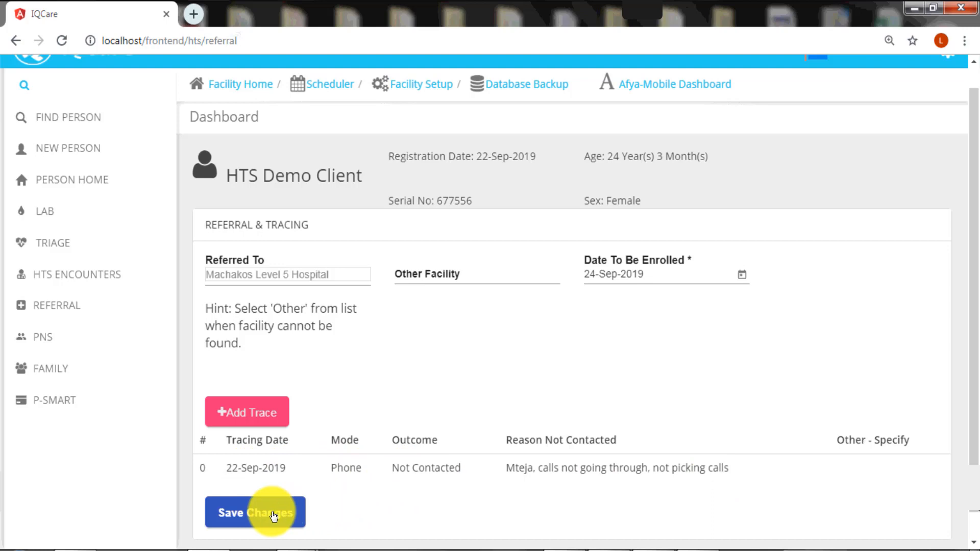
Save the Referral & Tracing form and go to the client's Linkage form
left_click(274, 517)
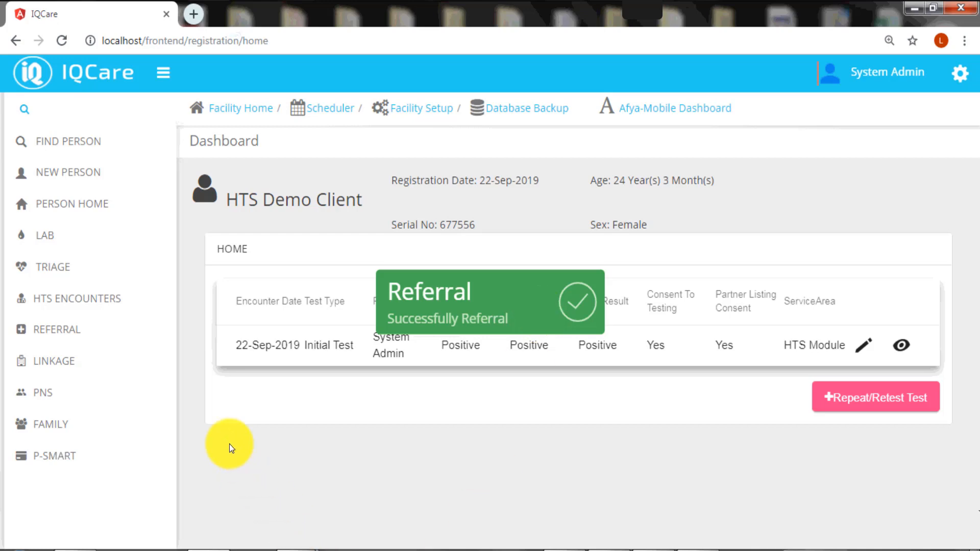
left_click(66, 367)
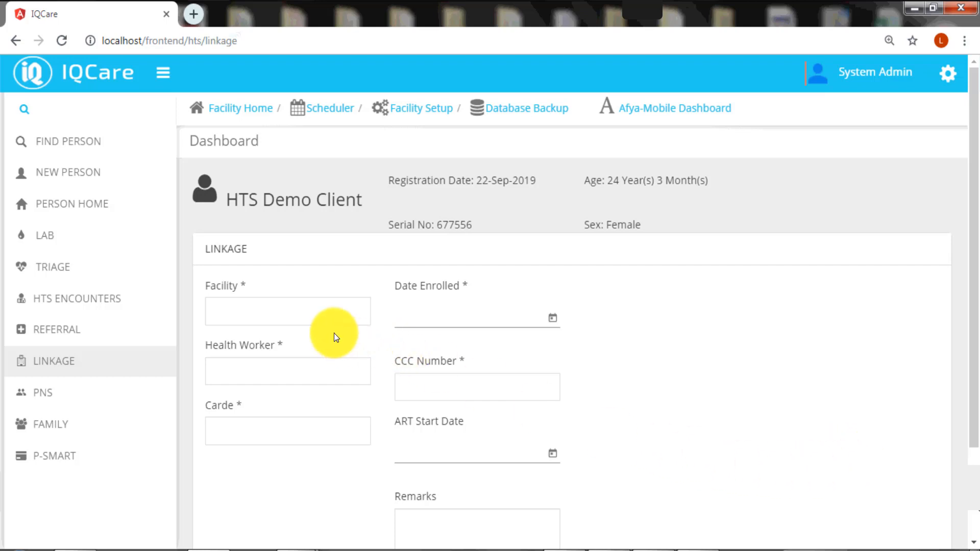
Enter facility Machakos level 5, enrolment date 22-Sep-2019, the health worker's name and the CCC number
left_click(304, 313)
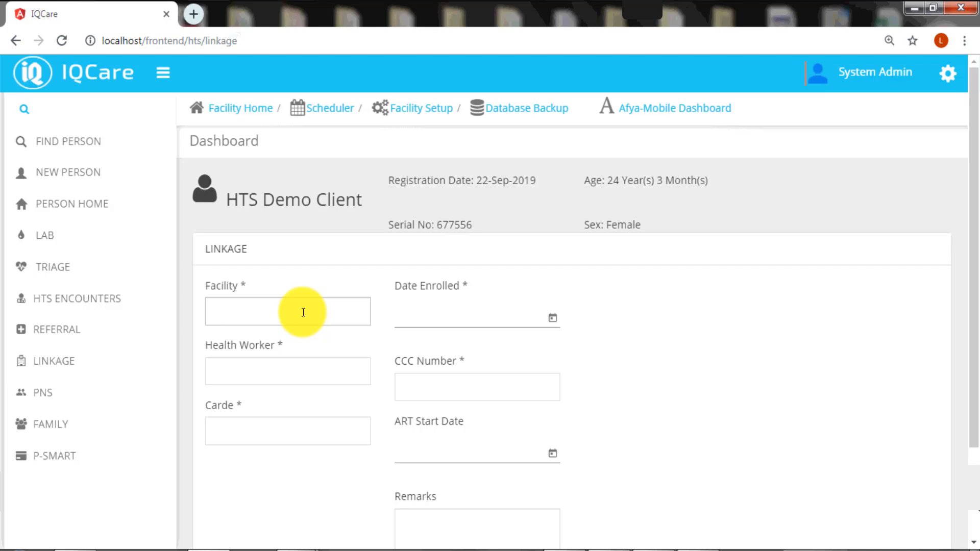
type("Machak")
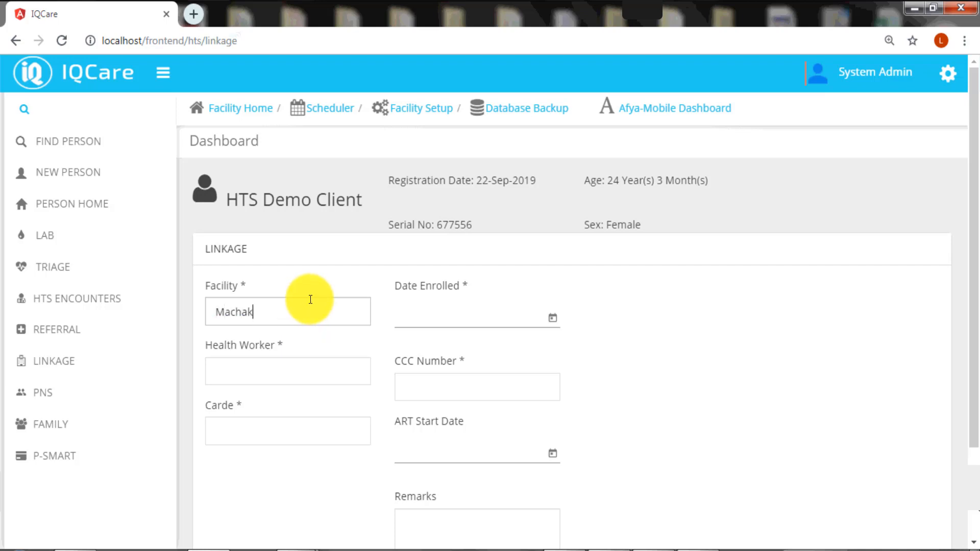
type("os level 5")
left_click(554, 322)
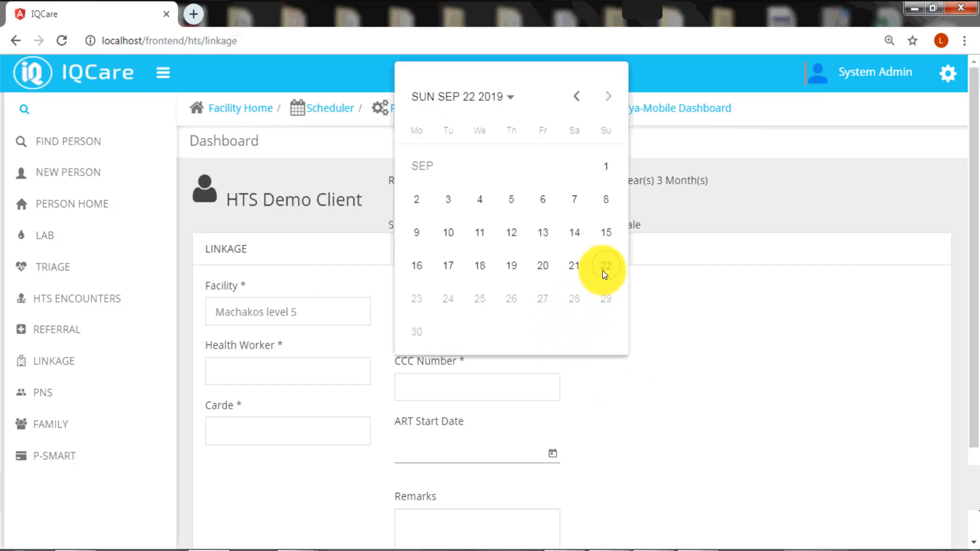
left_click(604, 275)
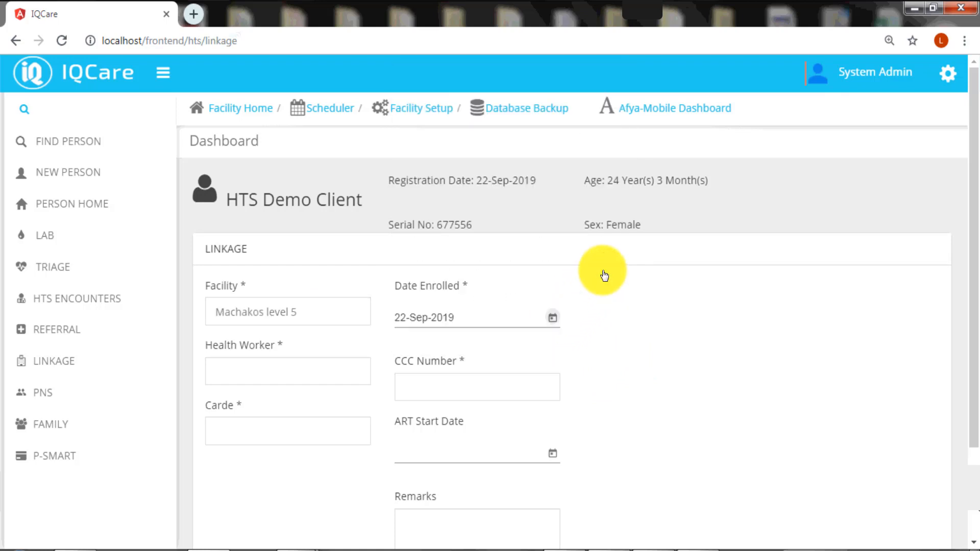
left_click(279, 369)
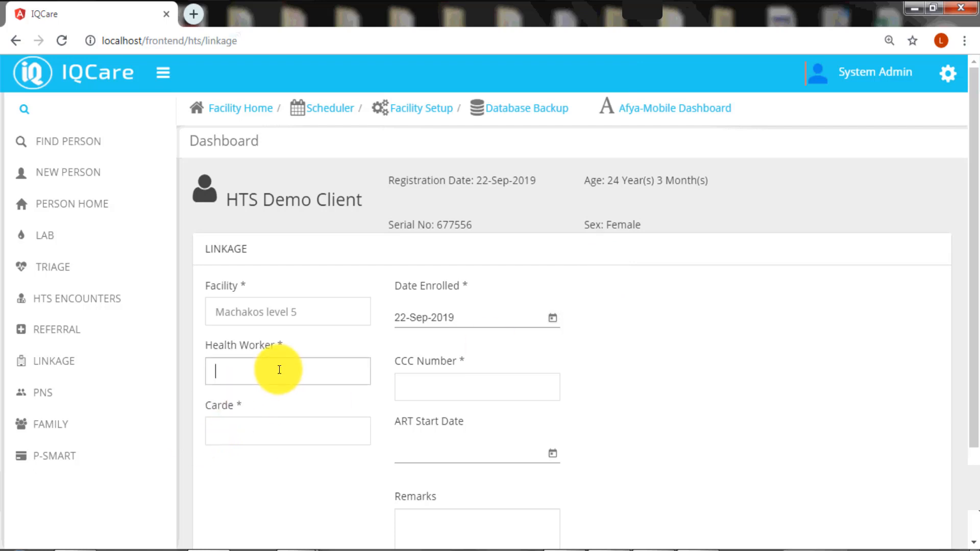
type("Daktari Paul")
left_click(460, 393)
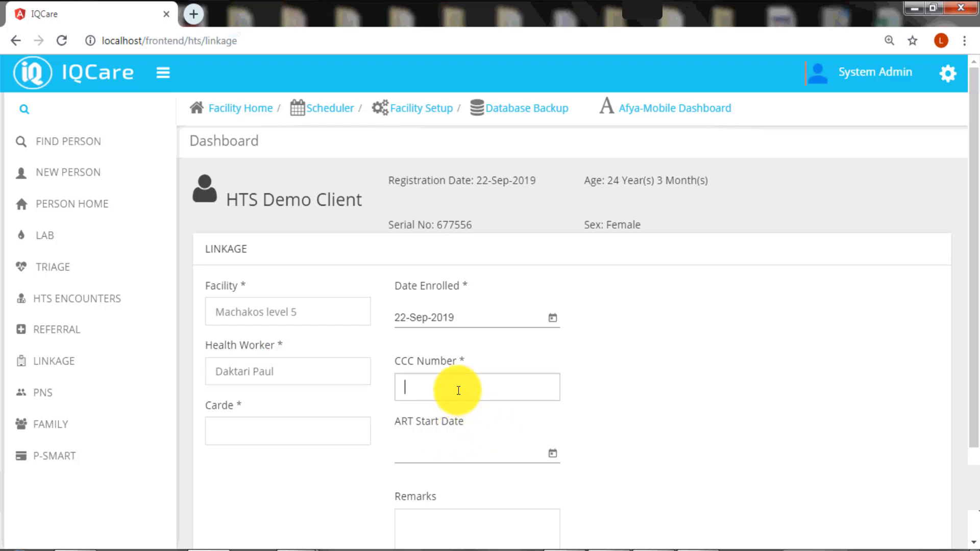
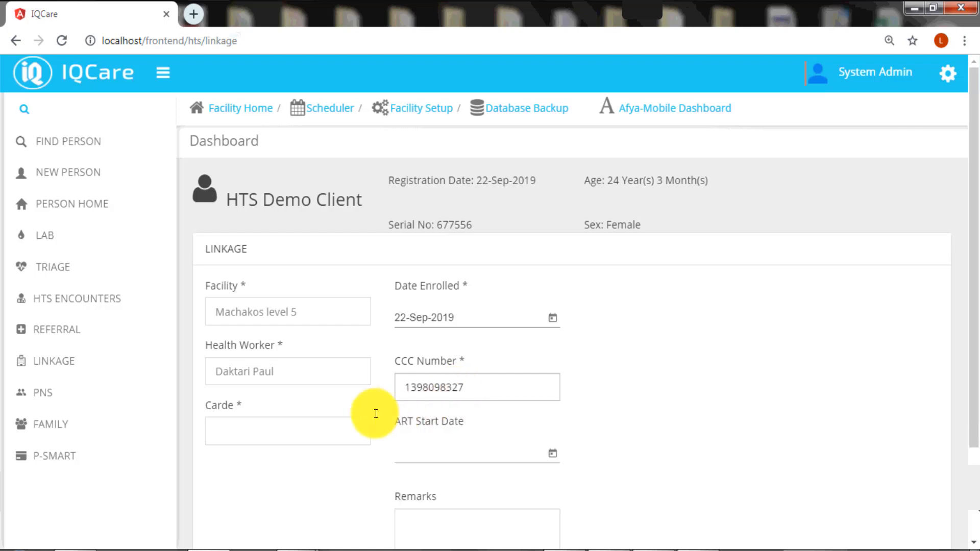
Set cadre MO and ART start date 22-Sep-2019, then save the linkage record
left_click(304, 432)
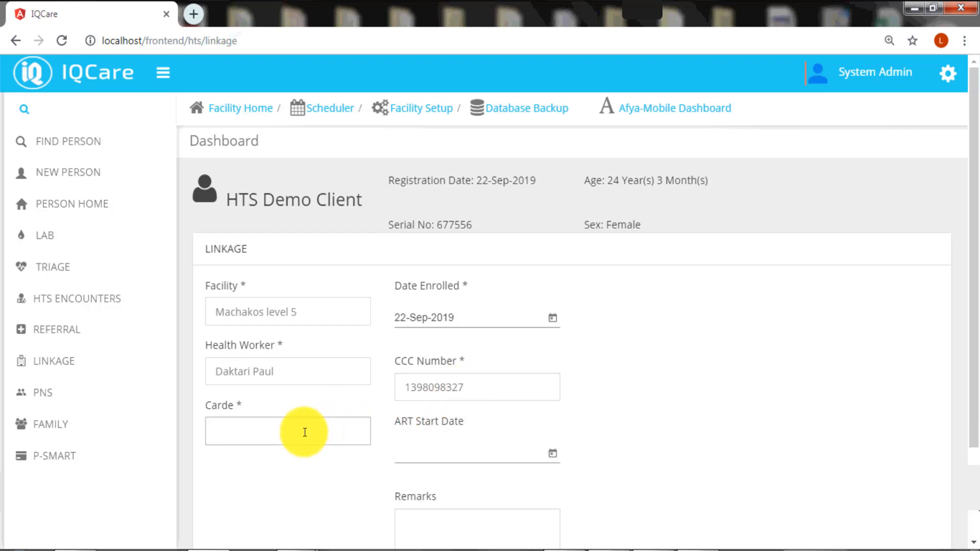
type("MO")
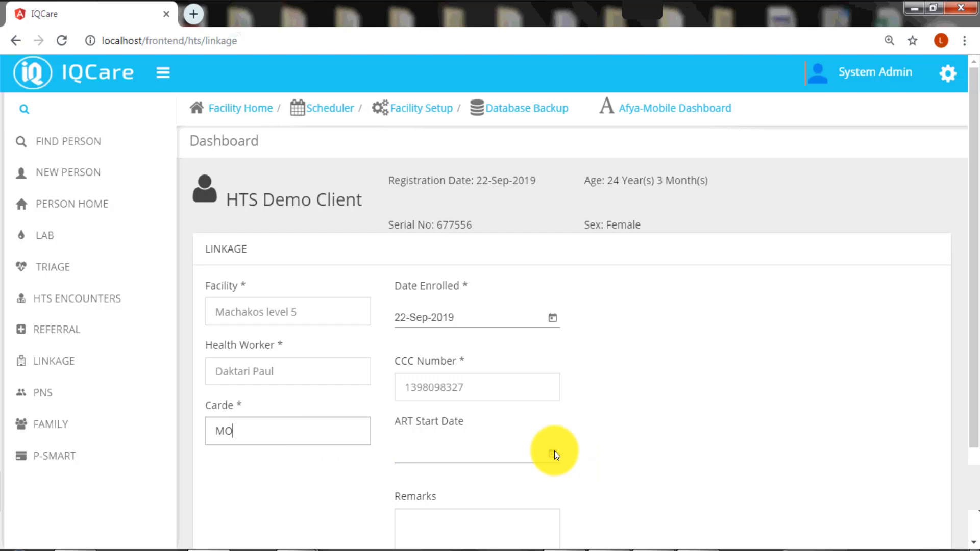
left_click(585, 447)
scroll(585, 447, "down", 3)
left_click(556, 340)
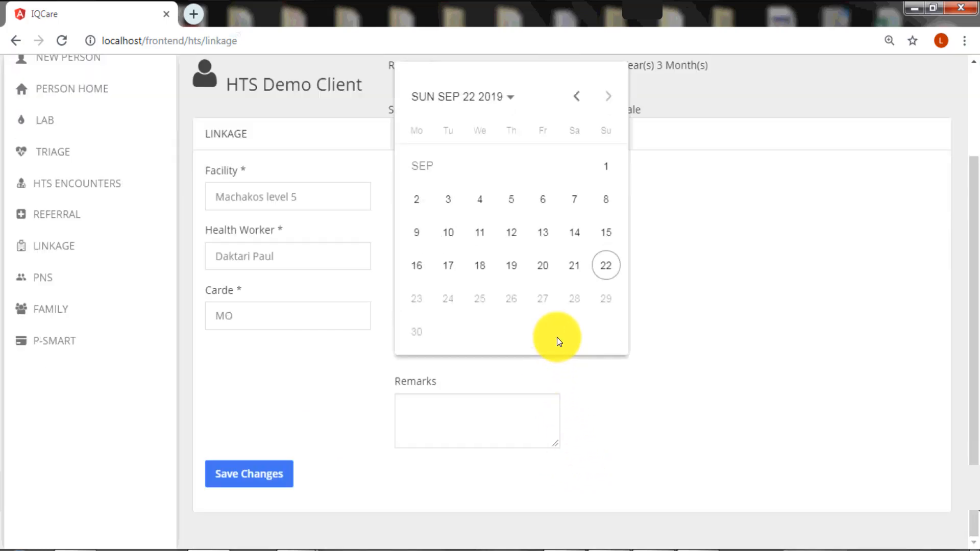
left_click(607, 268)
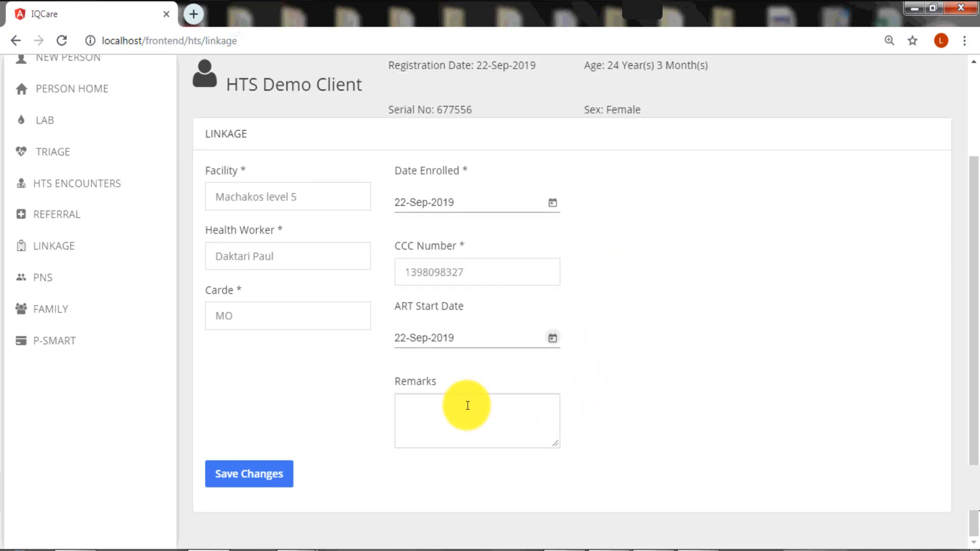
left_click(468, 406)
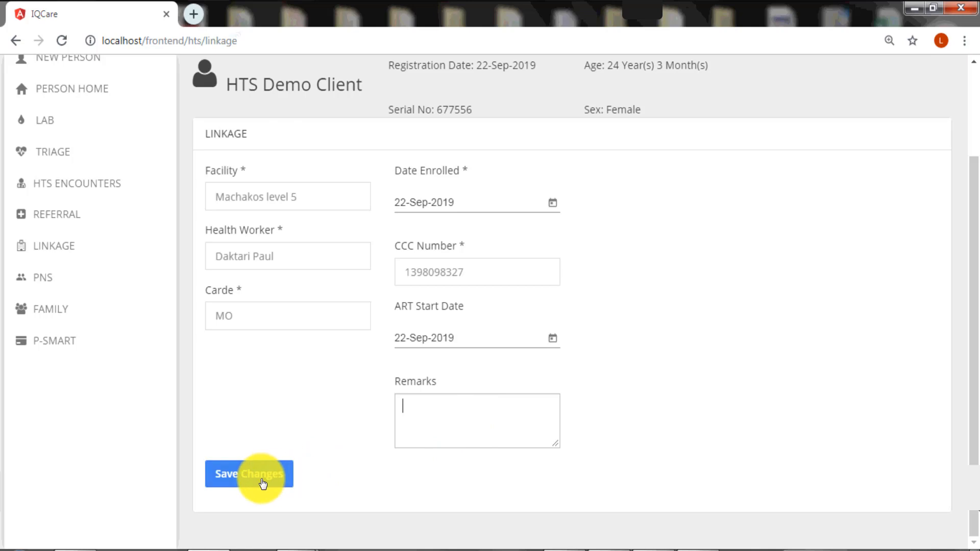
left_click(263, 478)
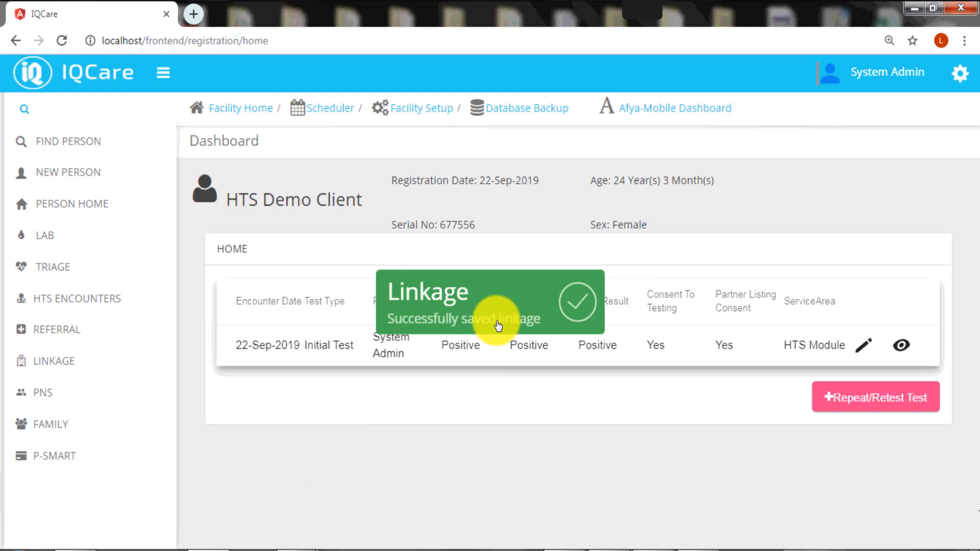
Go to the client's PNS page and start a new partner entry
left_click(56, 401)
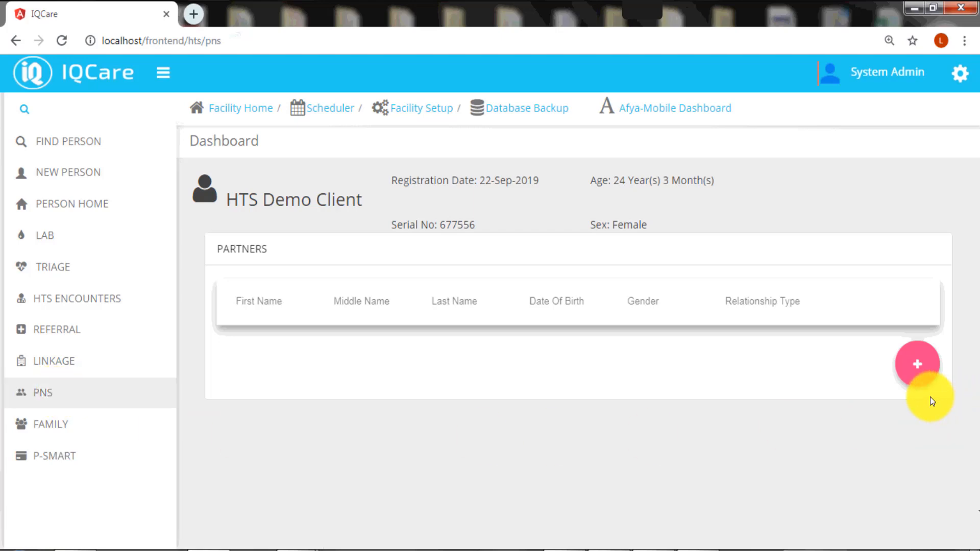
left_click(919, 368)
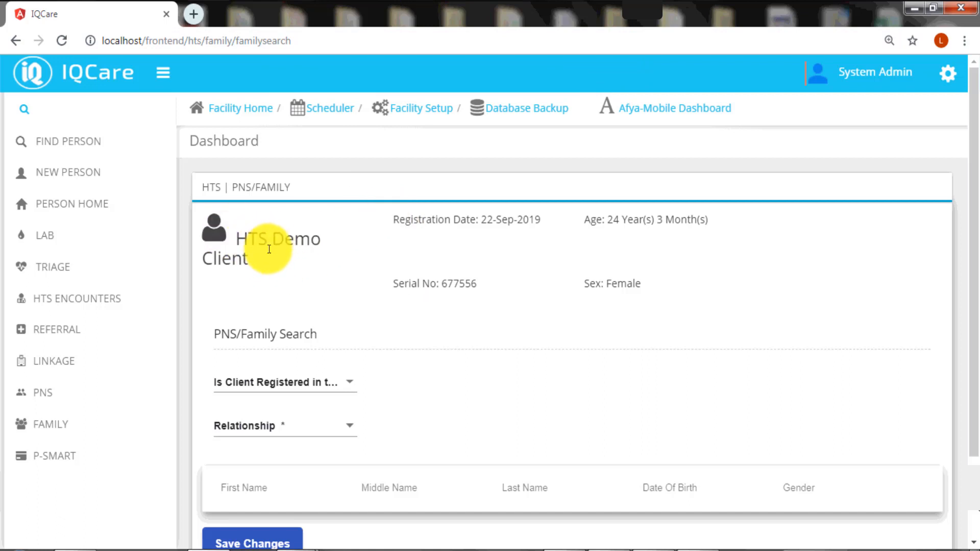
Toggle Is Client Registered to Yes then No, try Register New, then return to the empty PNS list
scroll(579, 361, "down", 2)
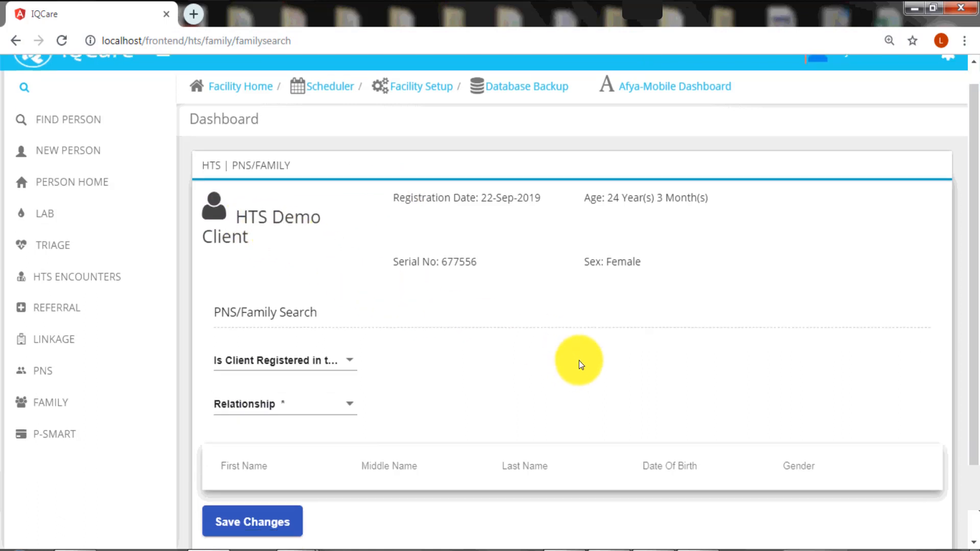
left_click(353, 284)
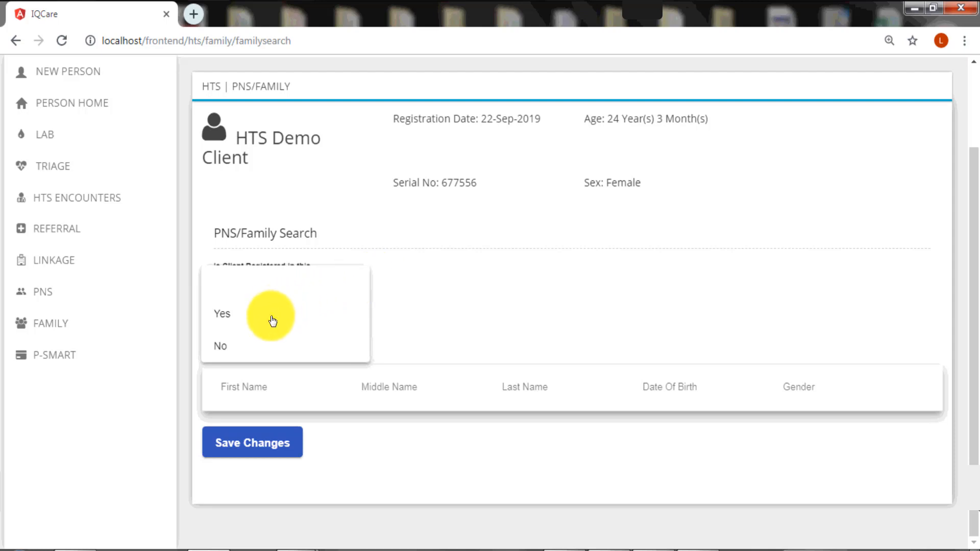
left_click(270, 325)
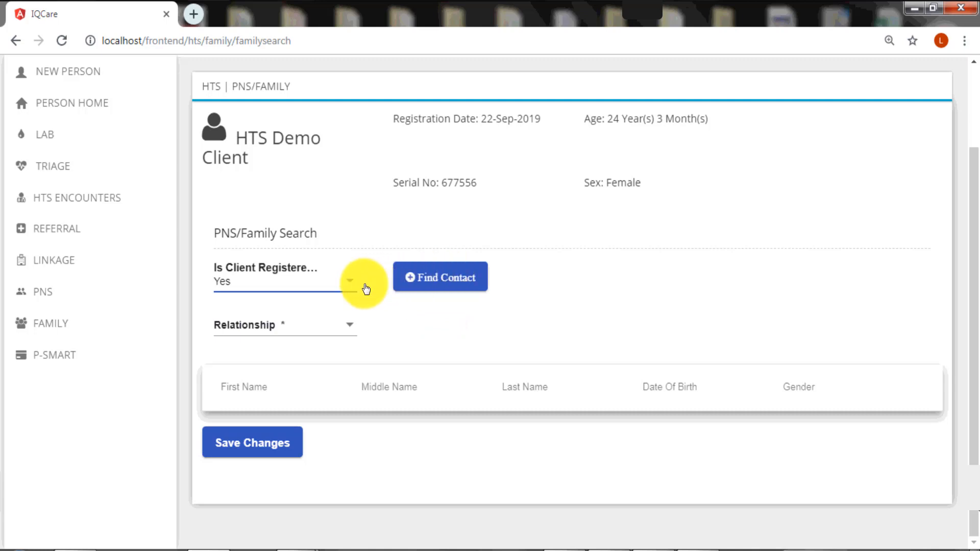
key("Down")
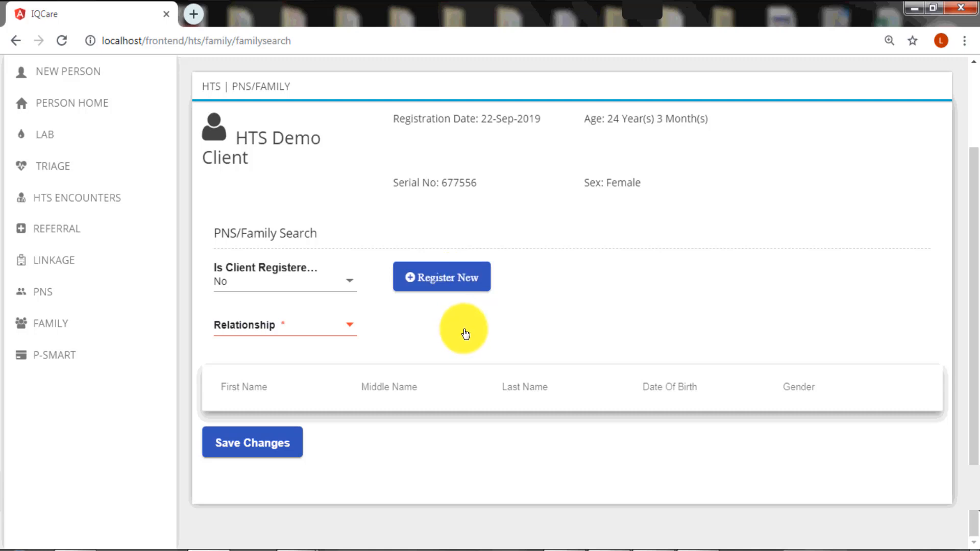
left_click(452, 281)
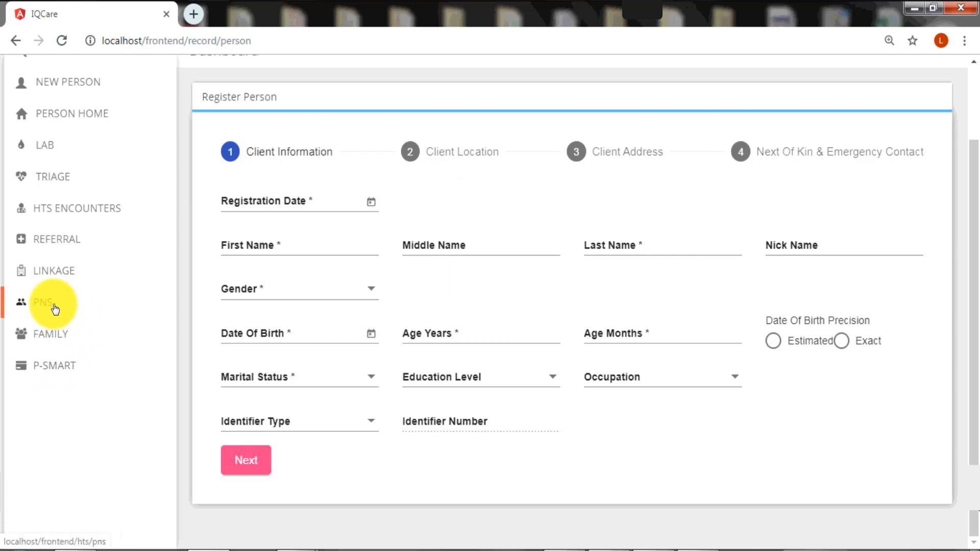
left_click(55, 308)
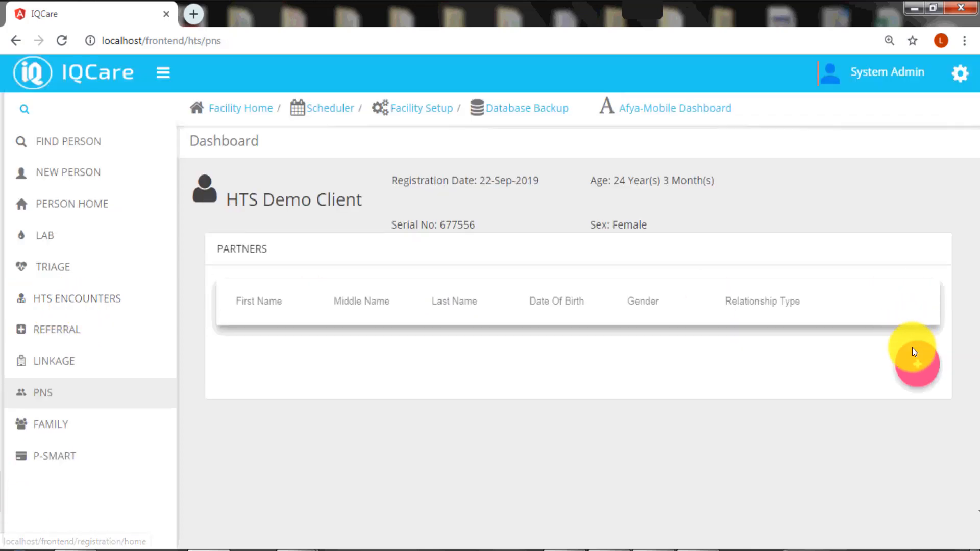
left_click(912, 348)
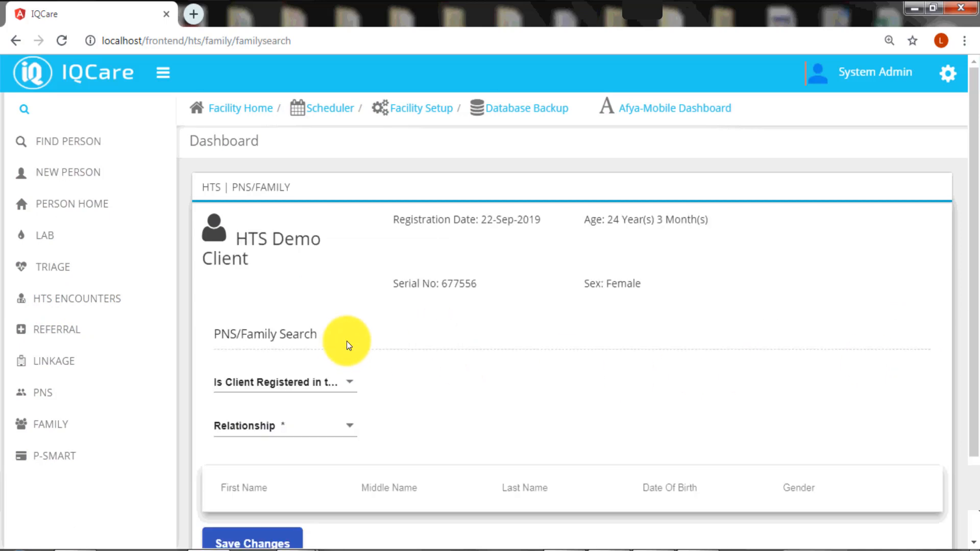
left_click(346, 383)
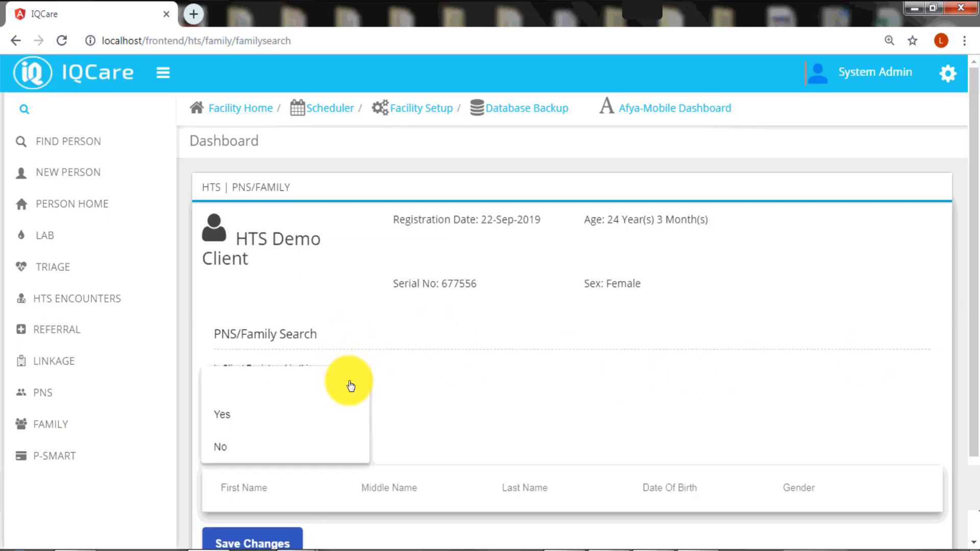
left_click(275, 424)
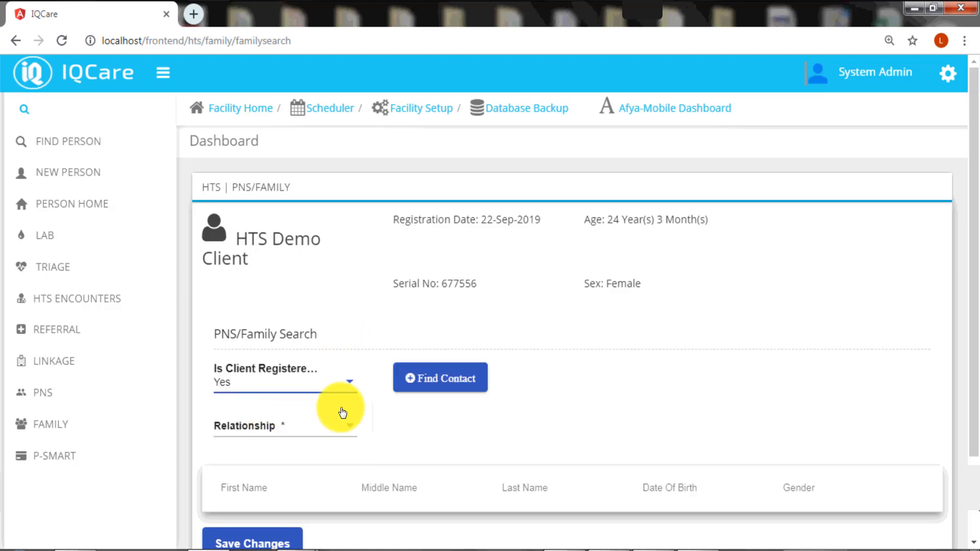
left_click(458, 386)
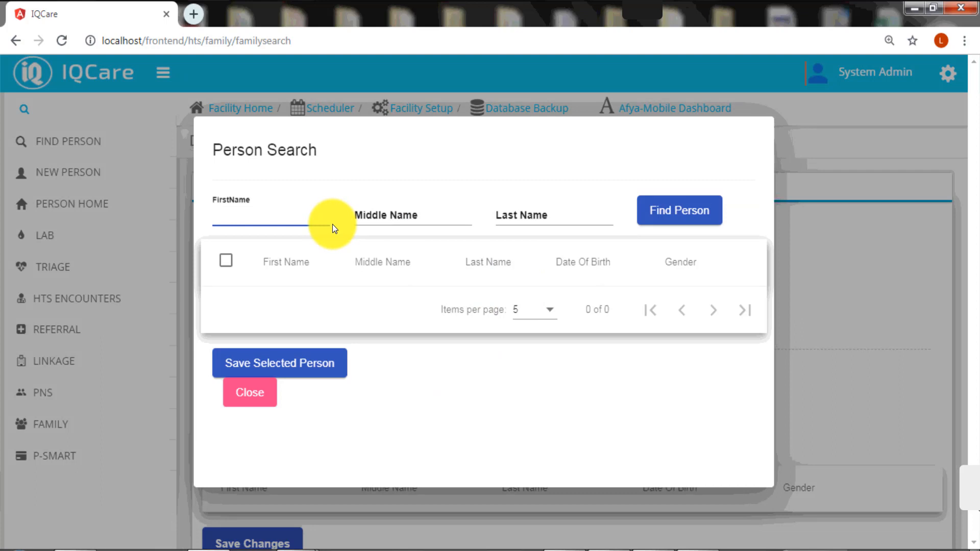
type("capa")
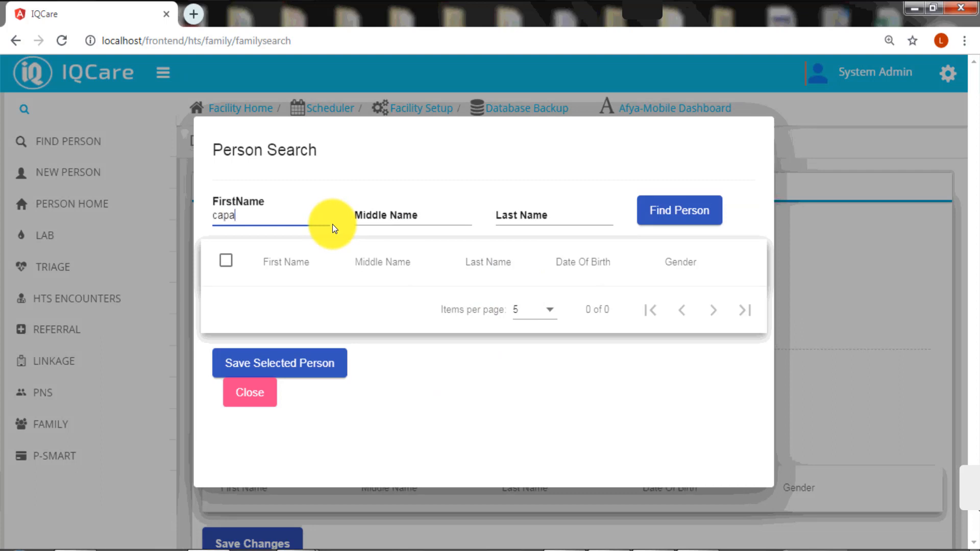
type("city")
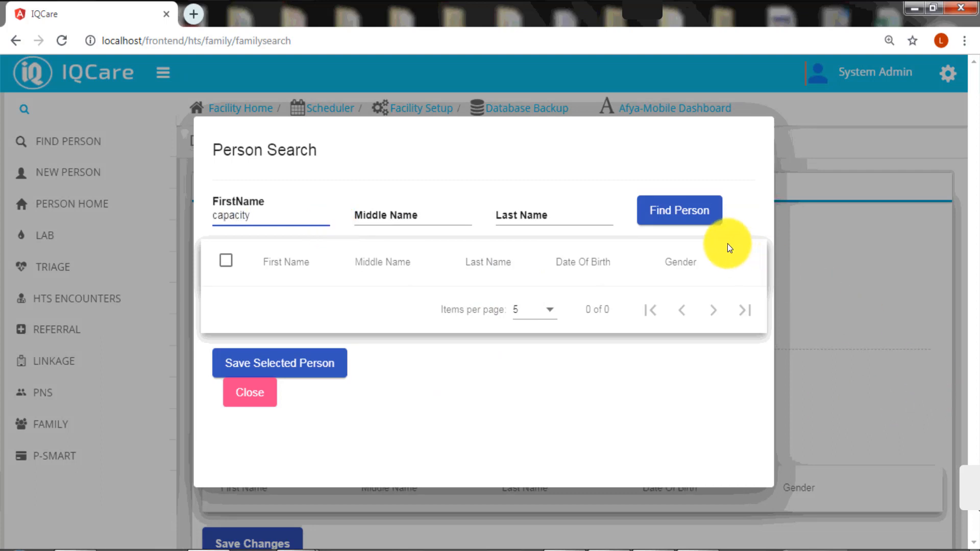
left_click(686, 221)
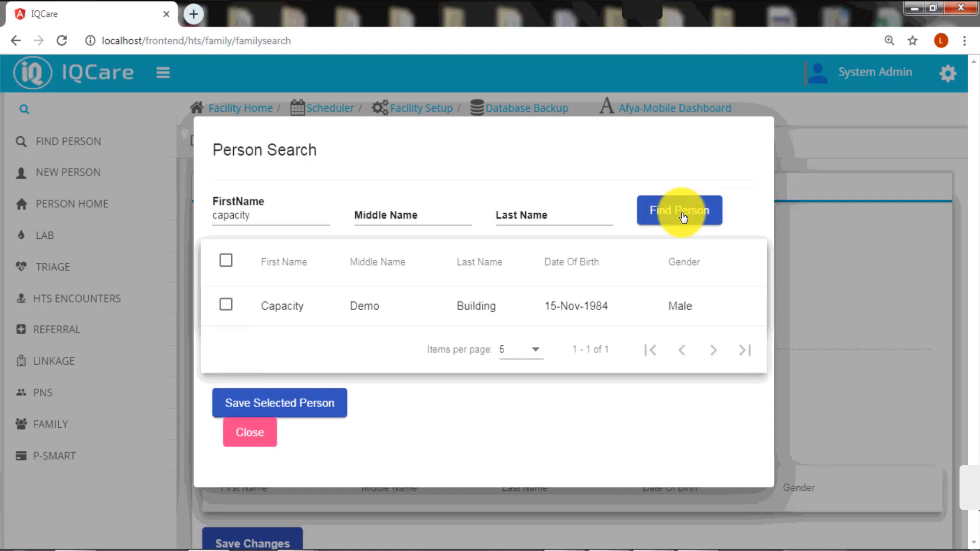
left_click(226, 305)
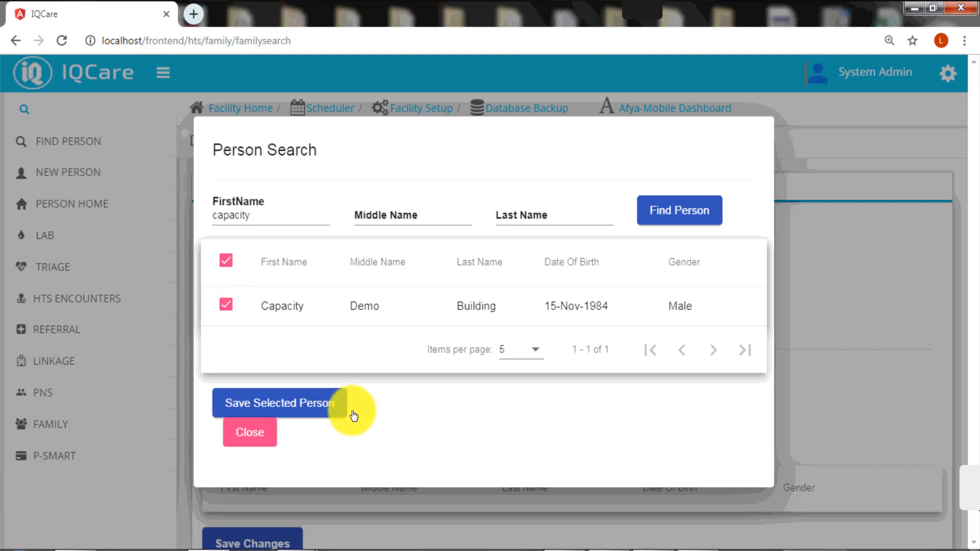
left_click(314, 407)
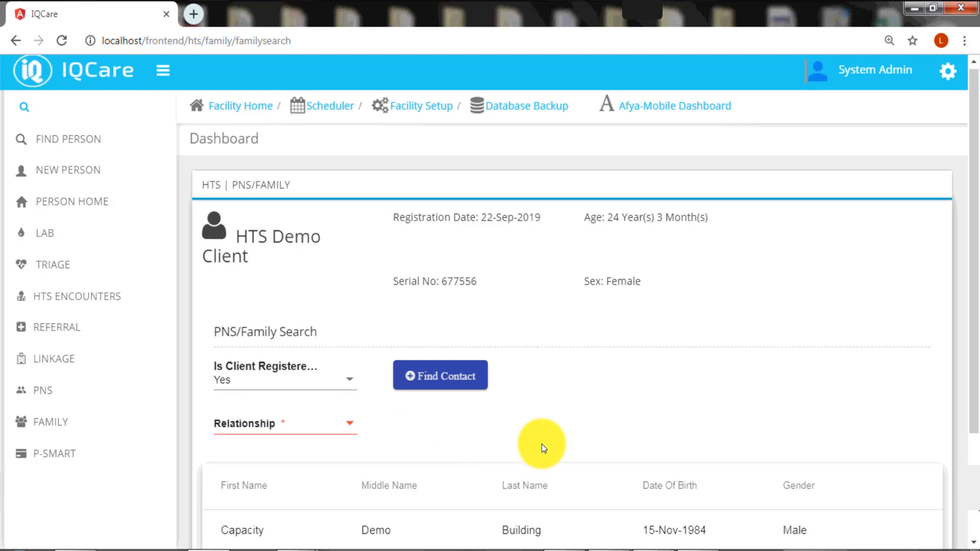
Set the contact's relationship to Partner and save the link to the client
scroll(541, 444, "down", 1)
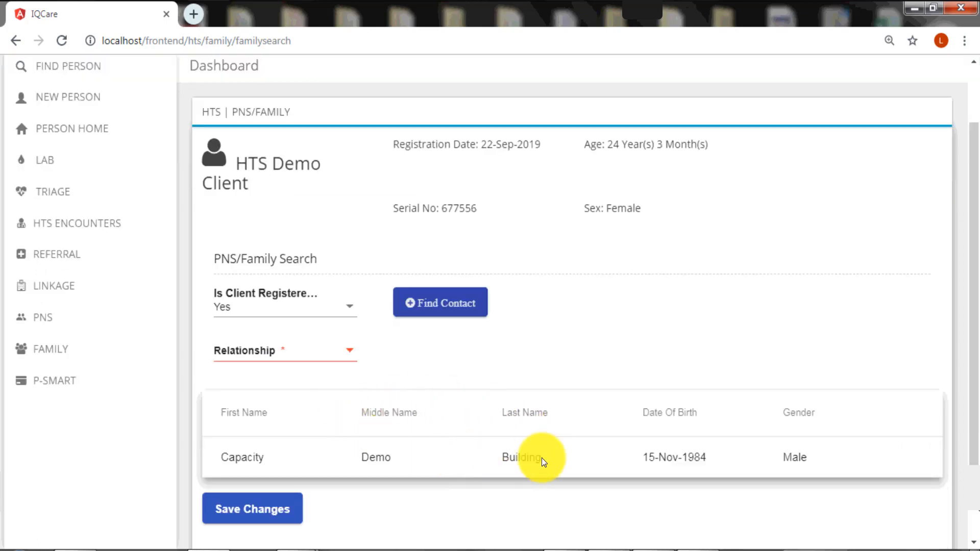
scroll(468, 467, "down", 1)
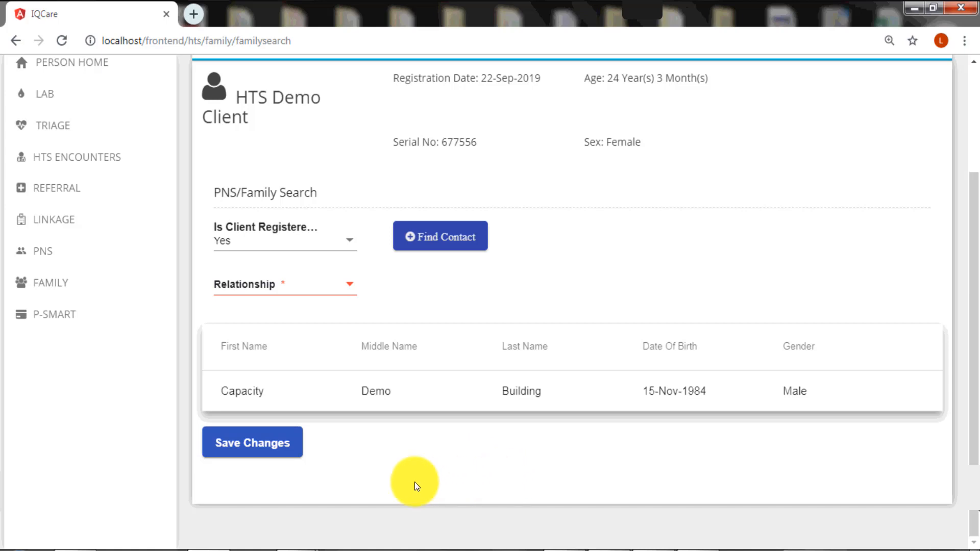
left_click(352, 286)
left_click(317, 280)
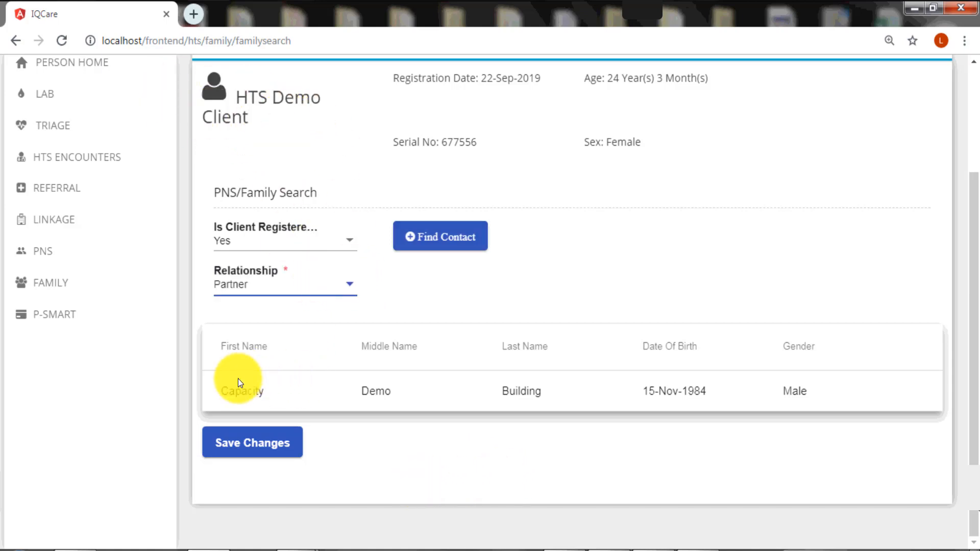
left_click(253, 446)
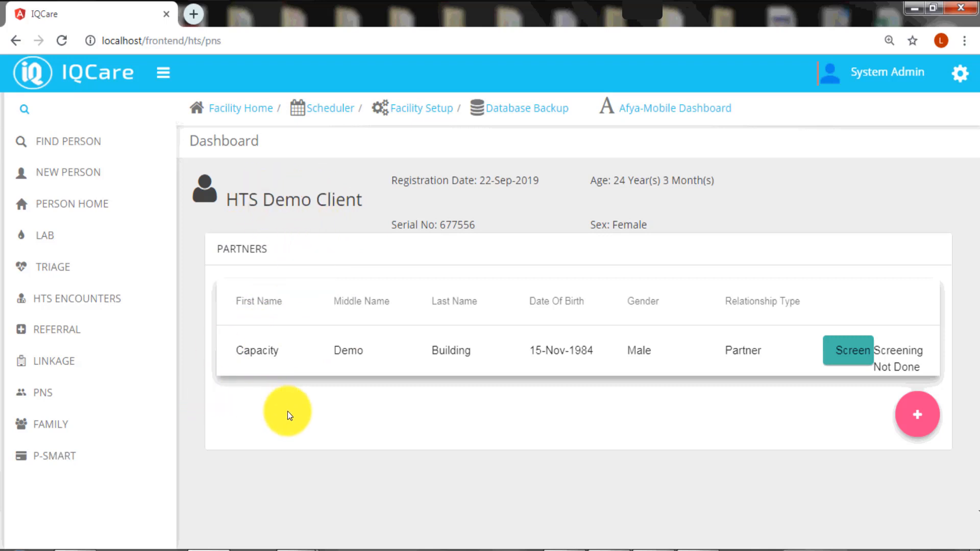
left_click(837, 353)
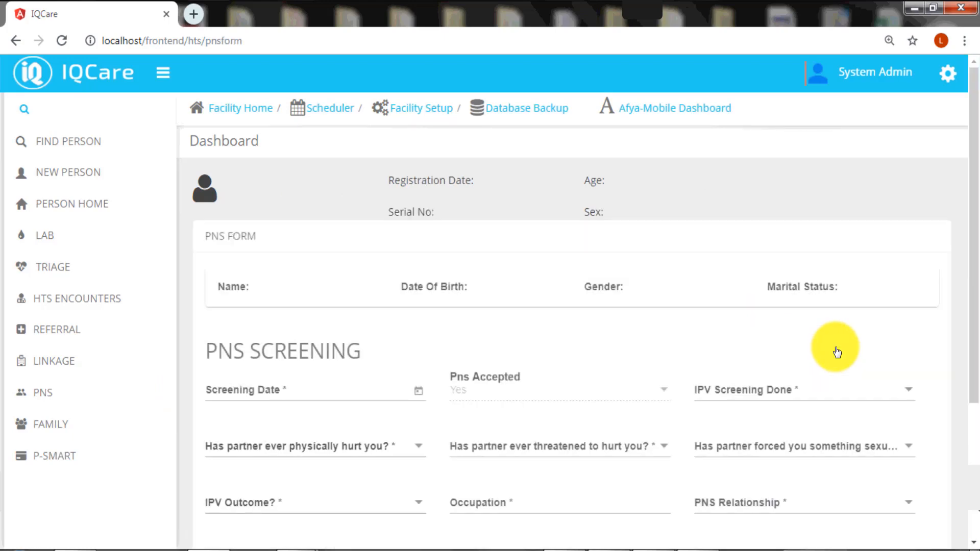
scroll(838, 353, "down", 3)
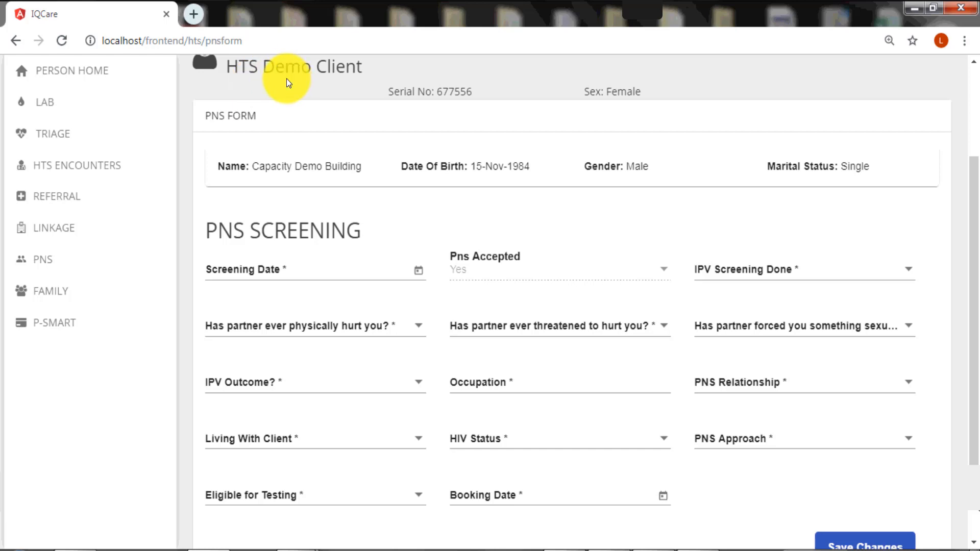
Set the screening date to 22-Sep-2019 and begin filling in the IPV screening answers
left_click(419, 272)
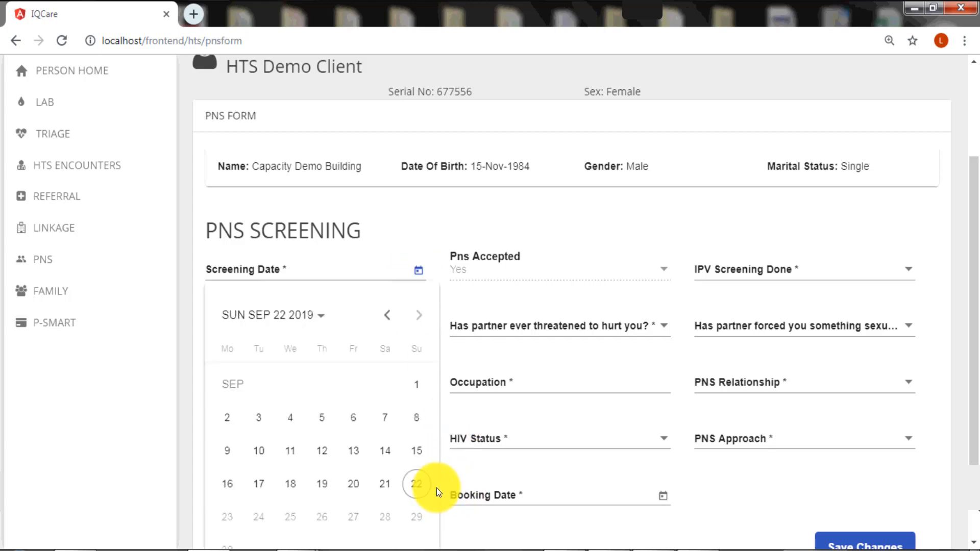
left_click(410, 485)
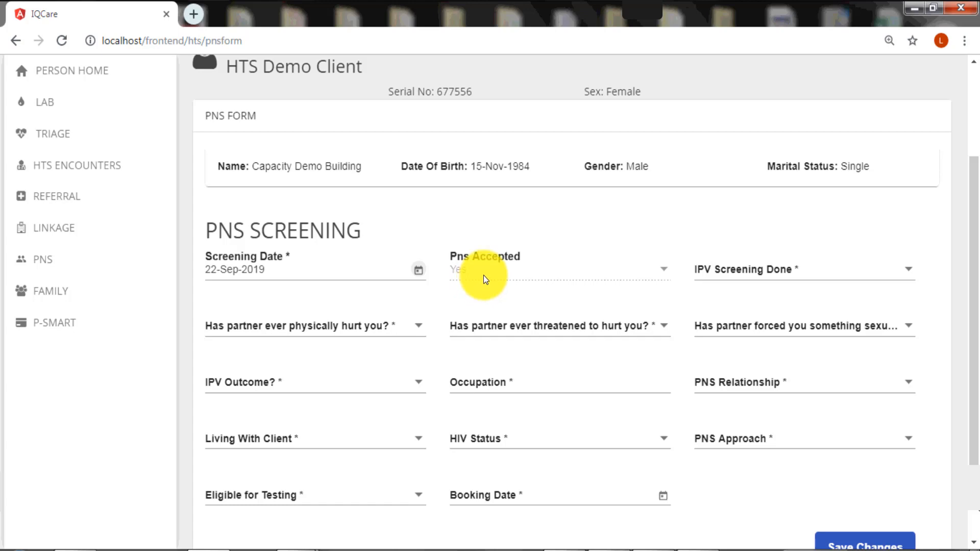
left_click(907, 271)
left_click(738, 305)
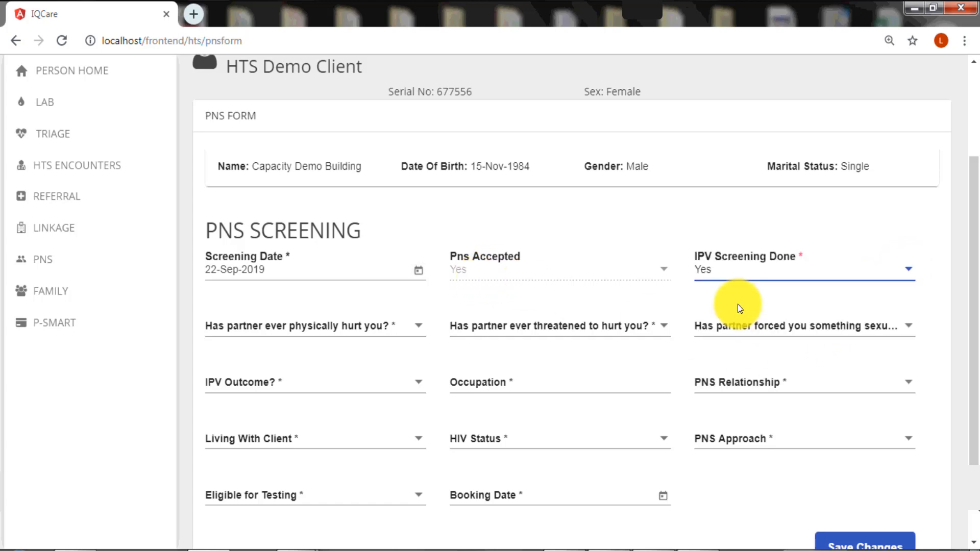
double_click(421, 327)
left_click(409, 341)
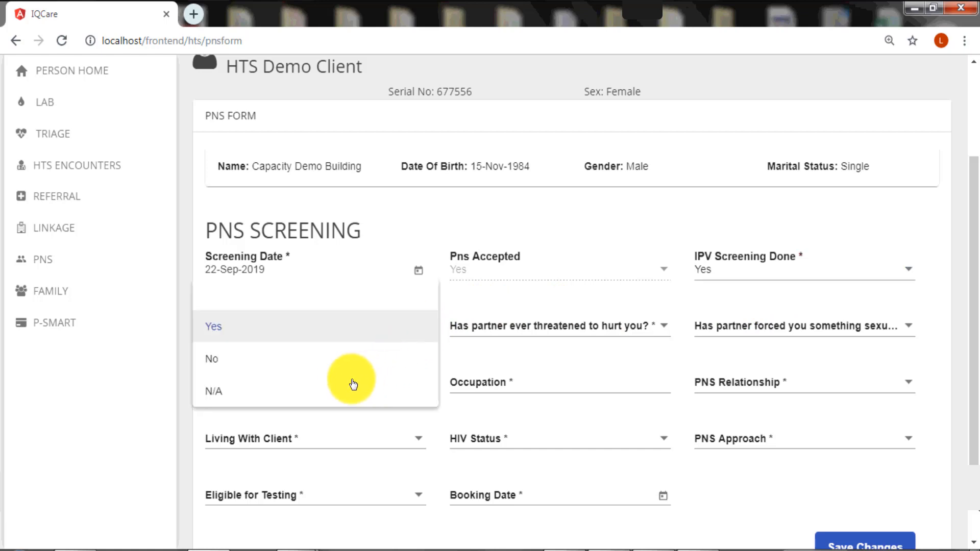
left_click(218, 358)
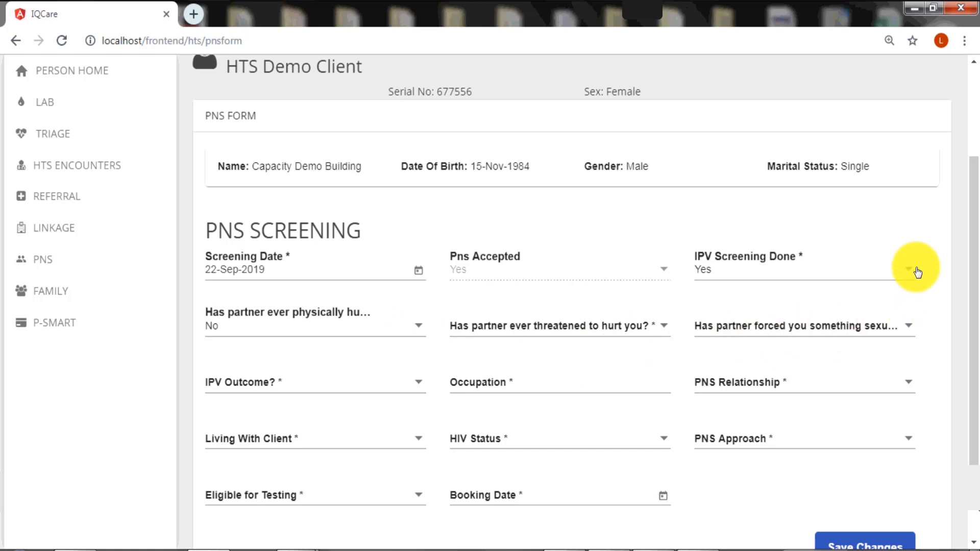
left_click(853, 268)
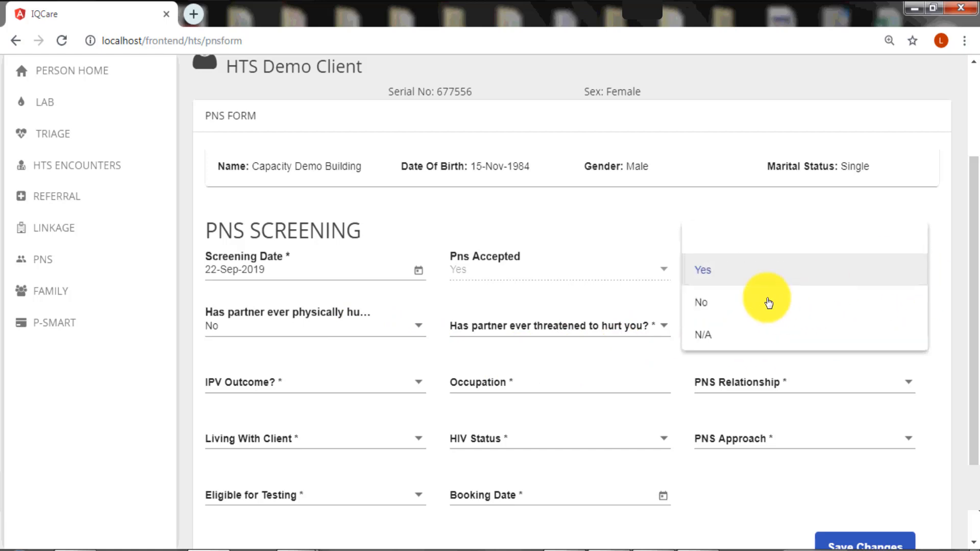
left_click(760, 302)
left_click(385, 331)
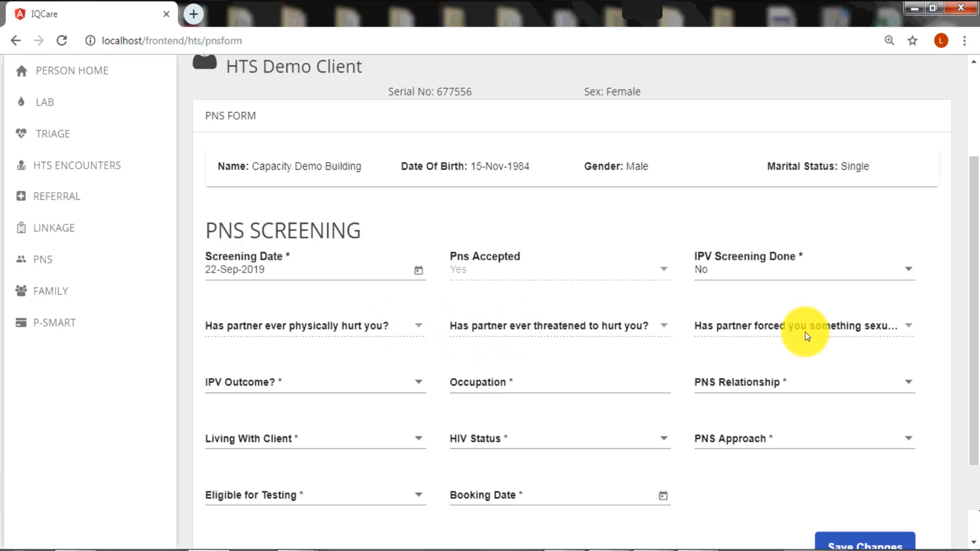
Set IPV Screening Done to Yes, answer No to hurt, threatened and forced questions, outcome No IPV
left_click(913, 270)
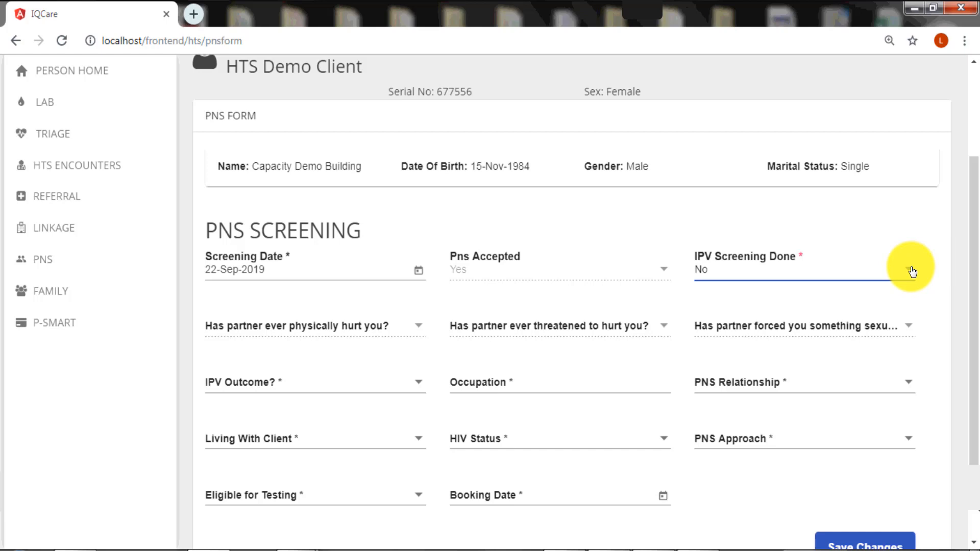
left_click(913, 270)
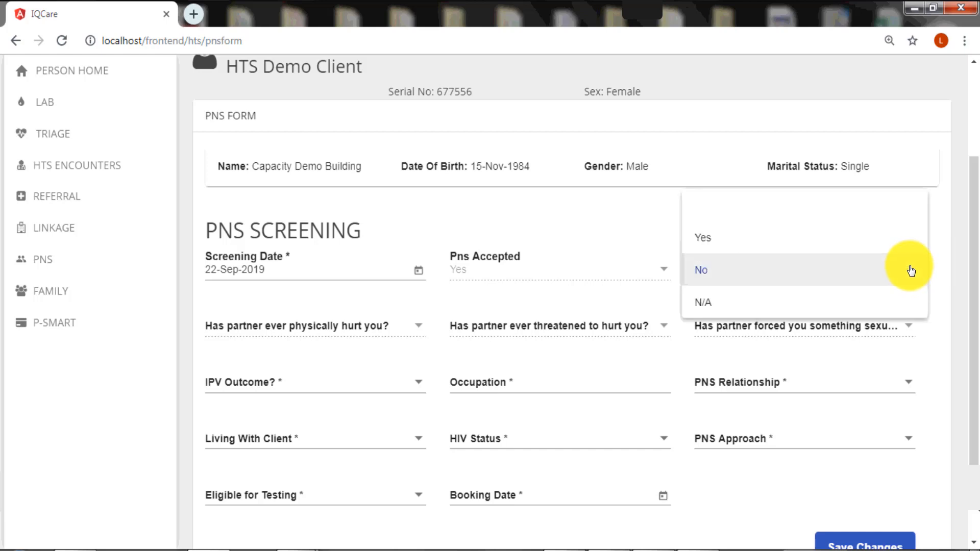
left_click(794, 240)
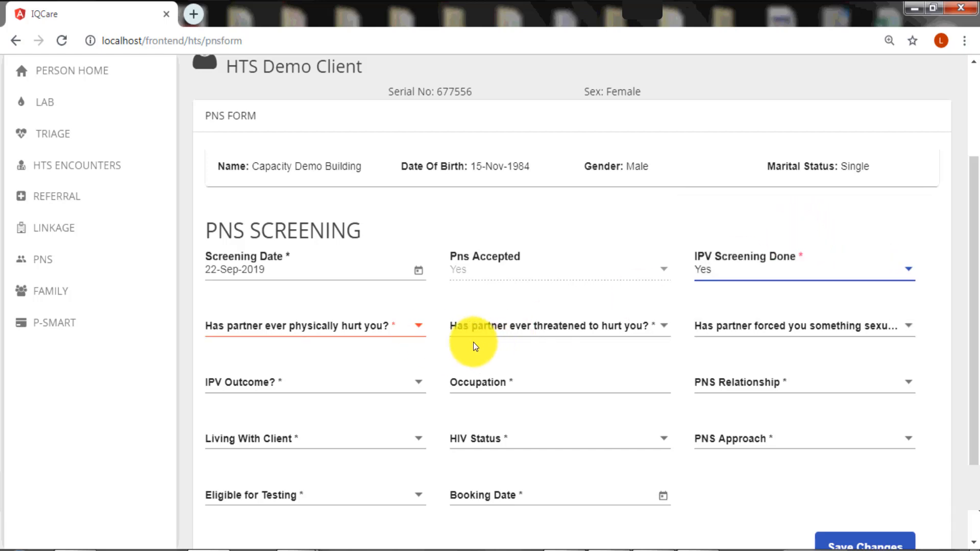
left_click(421, 328)
left_click(284, 392)
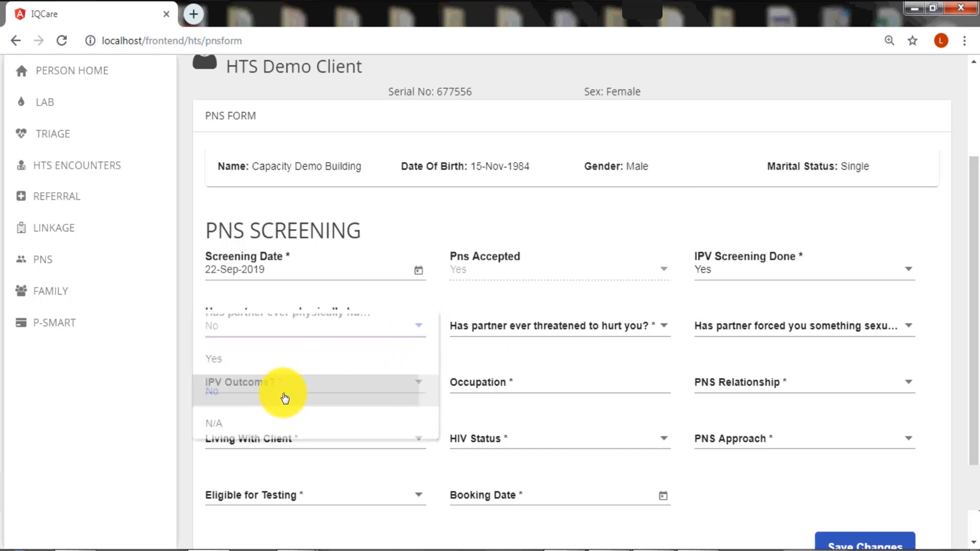
left_click(665, 331)
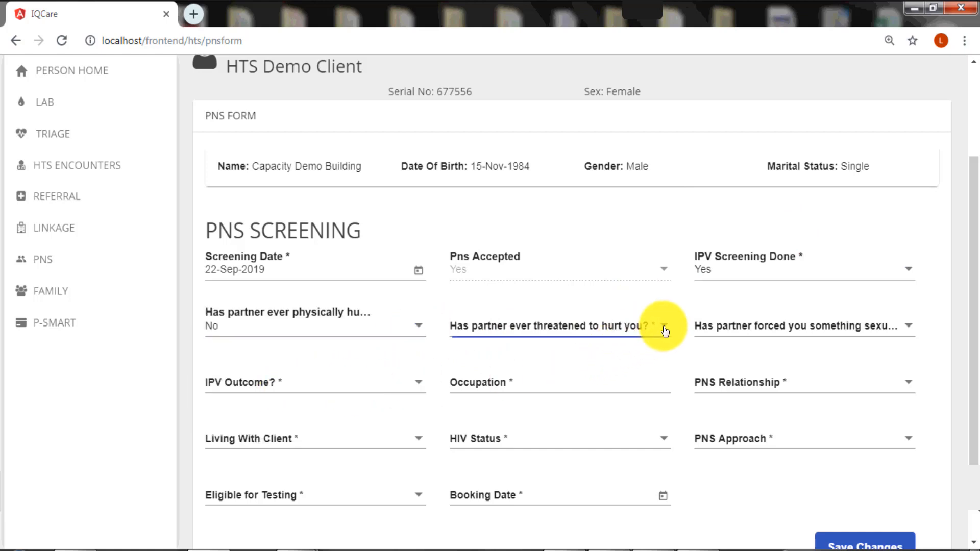
left_click(506, 393)
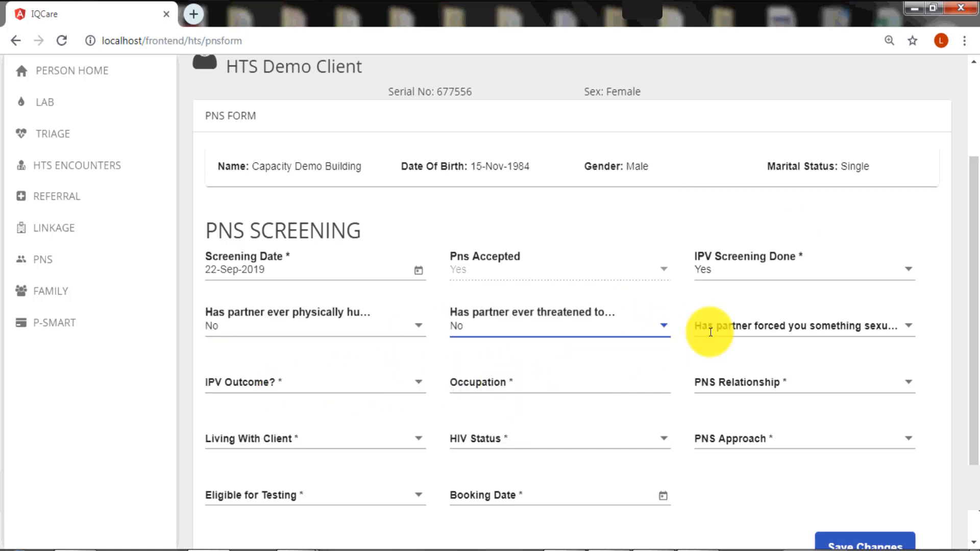
left_click(902, 326)
left_click(713, 389)
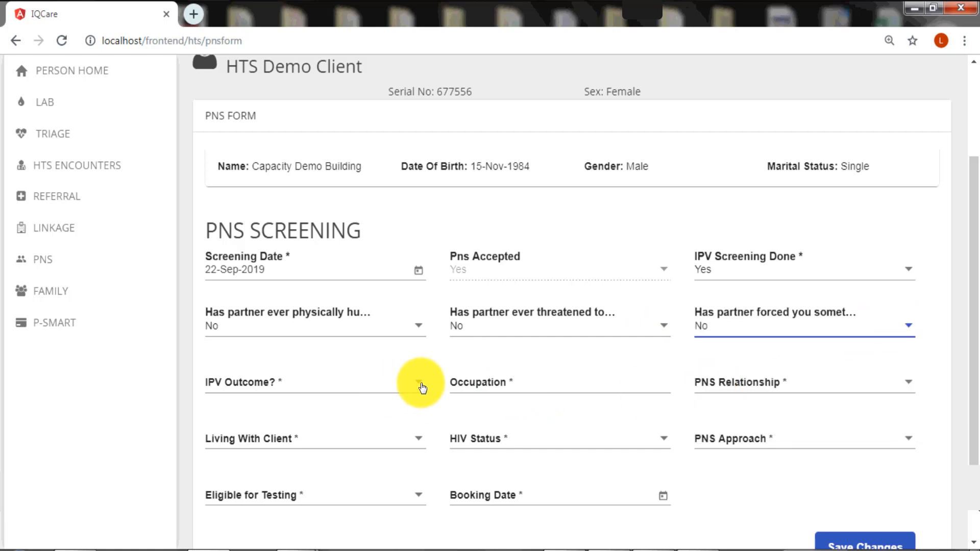
left_click(416, 384)
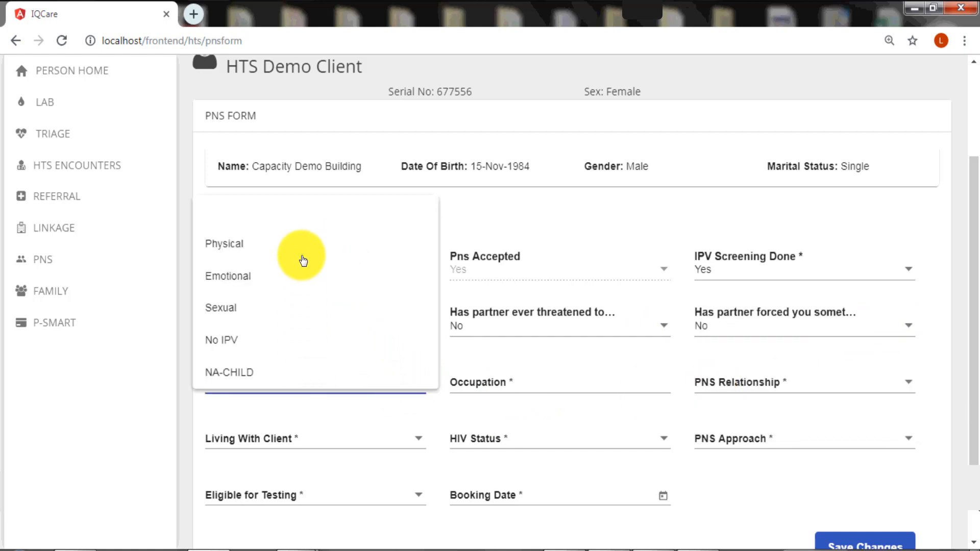
left_click(234, 347)
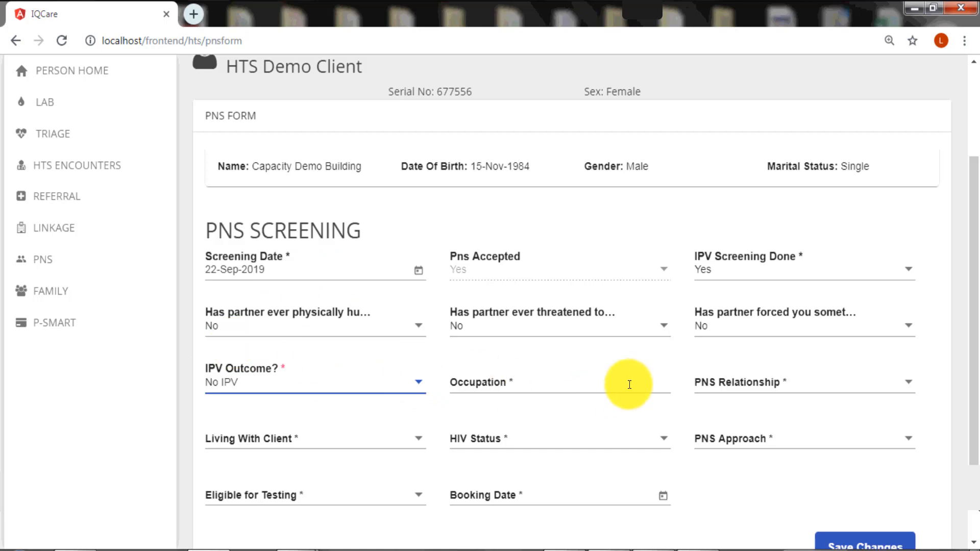
left_click(489, 380)
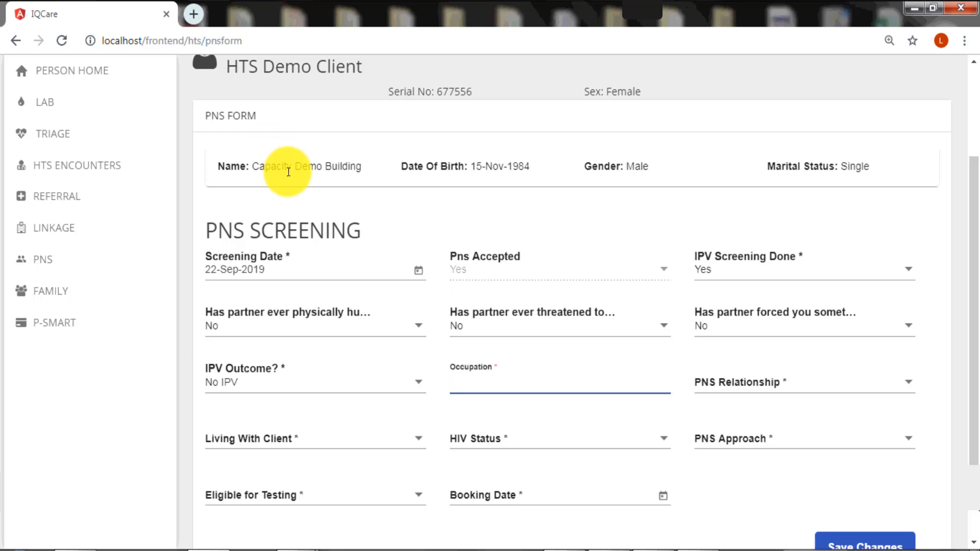
Enter occupation Teacher, relationship Sexual Partner (SP), not living with client, HIV status Unknown
type("Teacher")
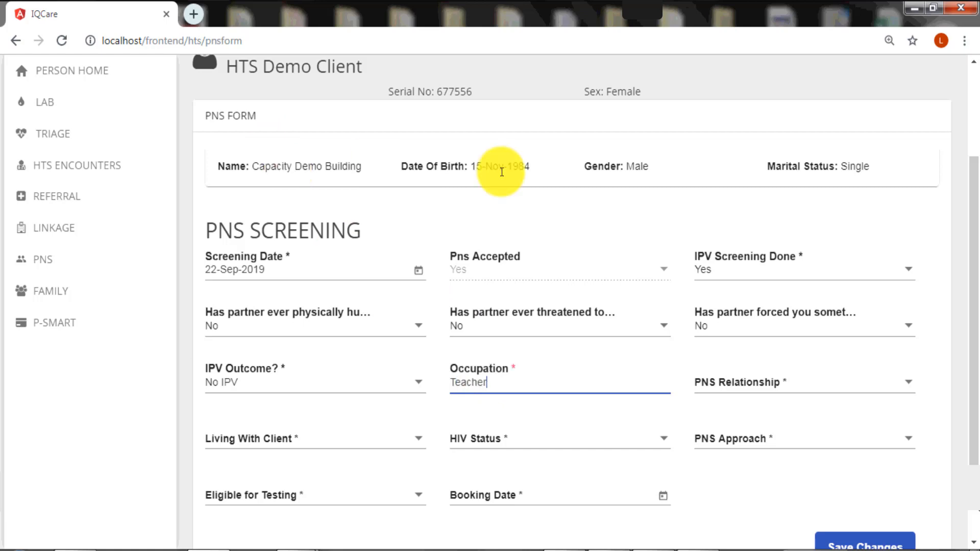
left_click(908, 384)
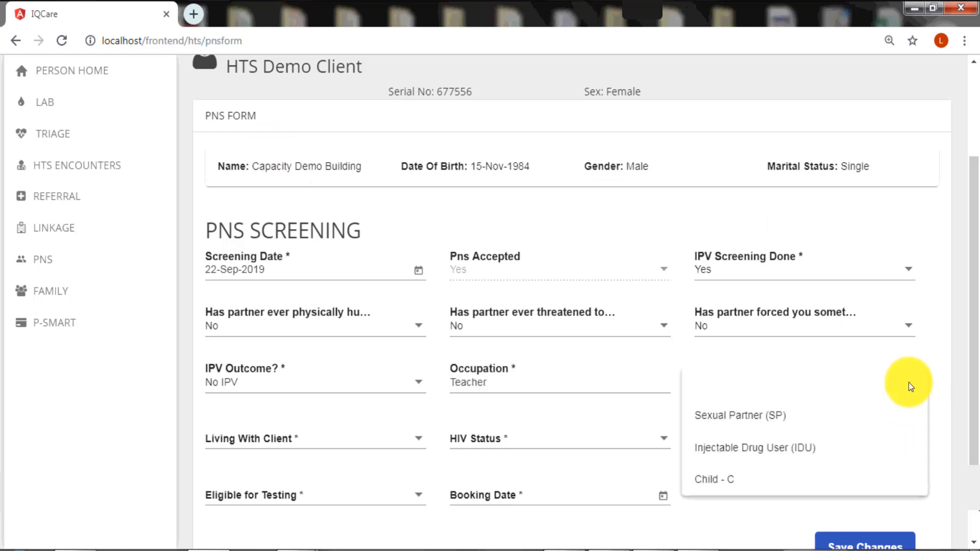
left_click(771, 416)
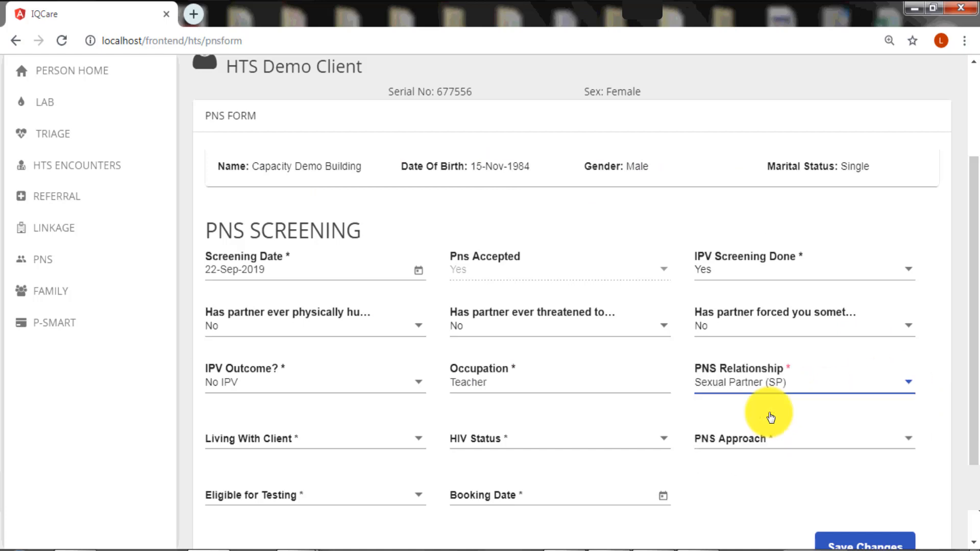
left_click(419, 443)
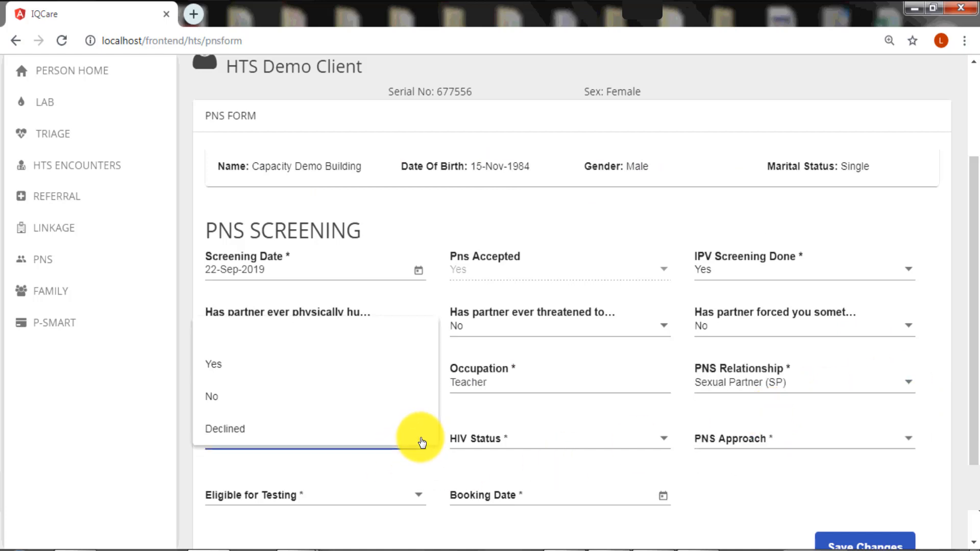
left_click(257, 398)
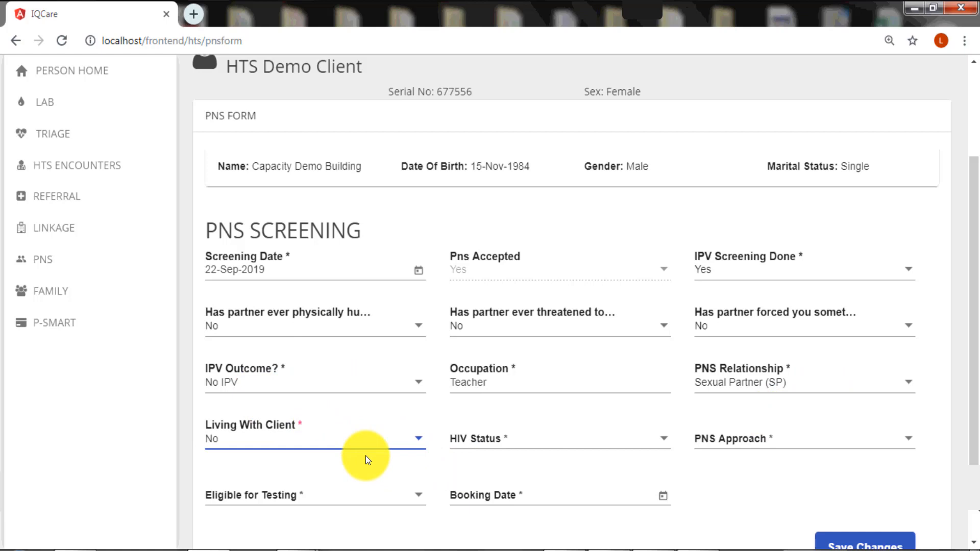
left_click(662, 441)
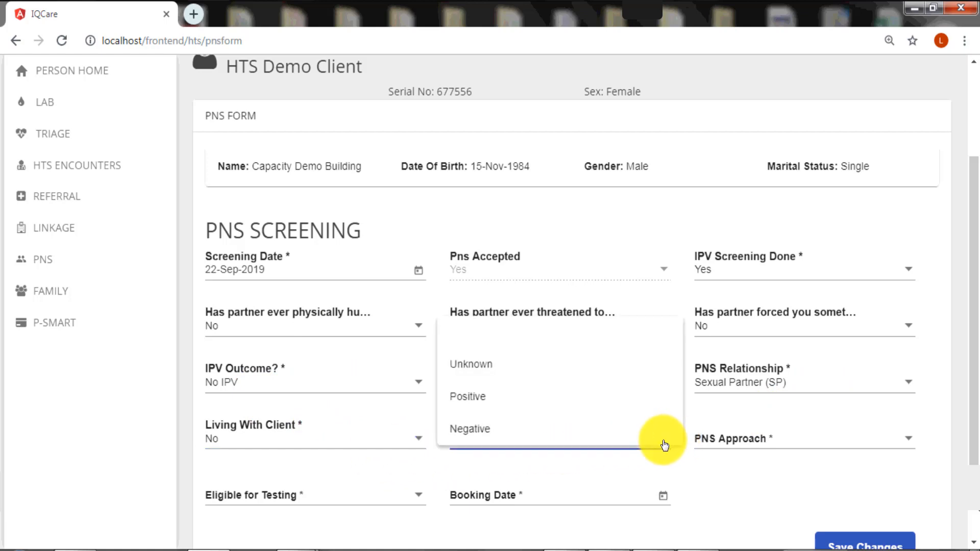
left_click(498, 371)
Choose D: Dual Referral approach, mark eligible for testing, book 24-Sep-2019, and save the screening
left_click(859, 445)
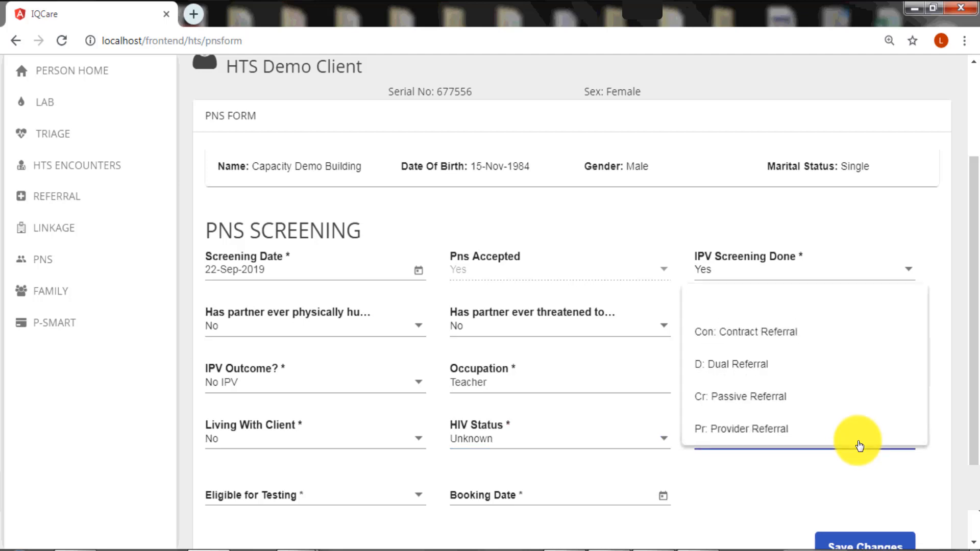
left_click(754, 364)
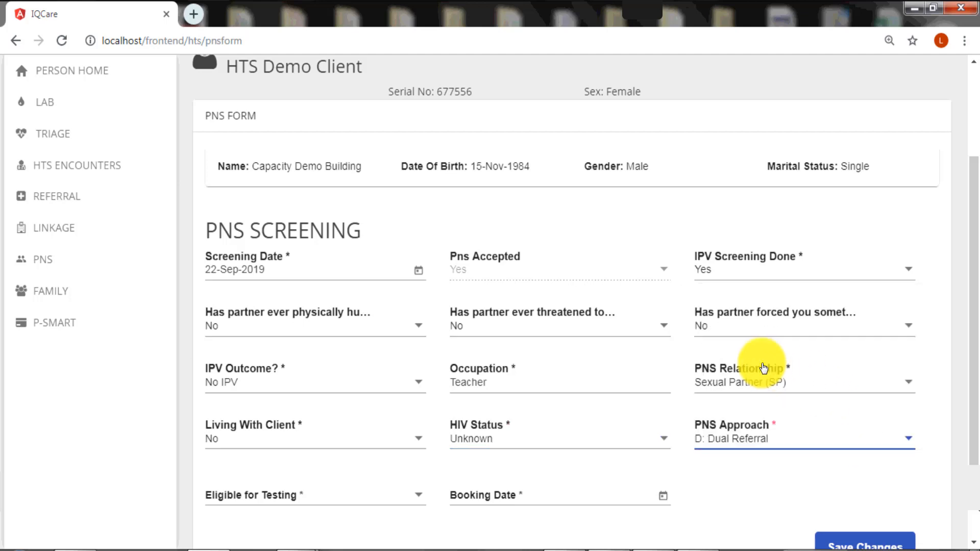
left_click(419, 498)
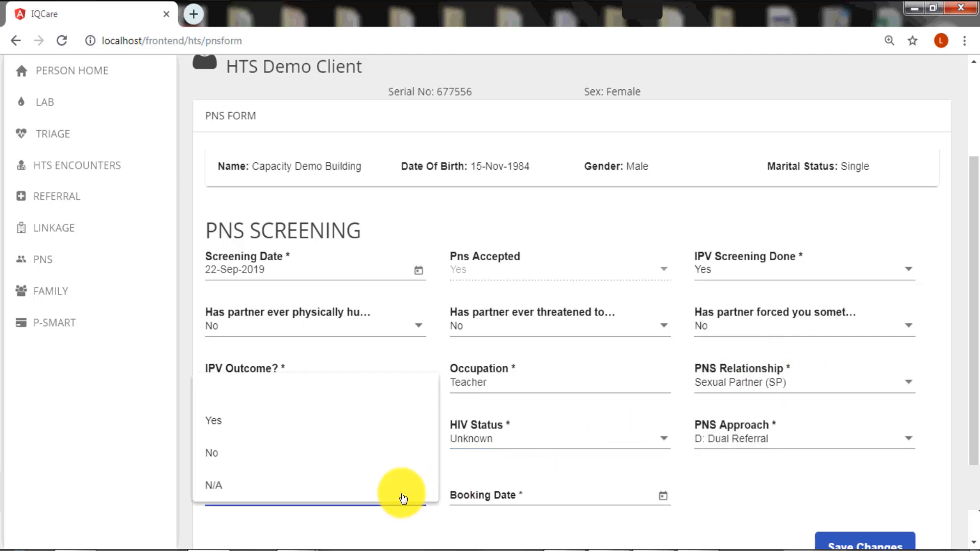
left_click(284, 421)
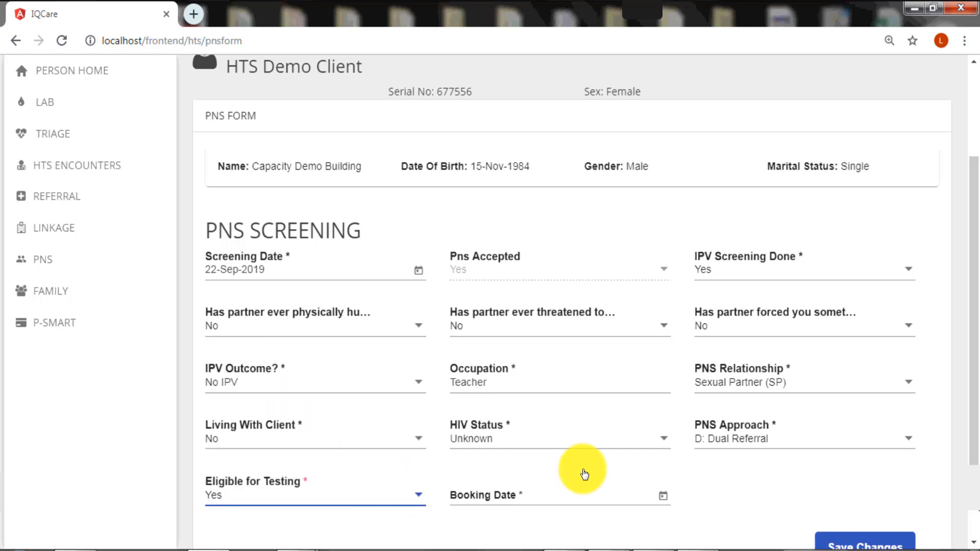
left_click(664, 501)
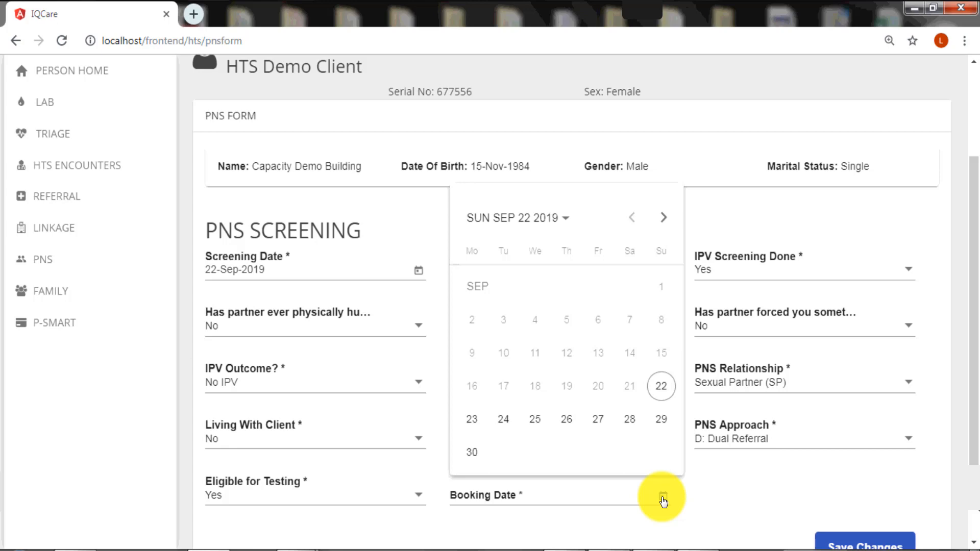
left_click(508, 425)
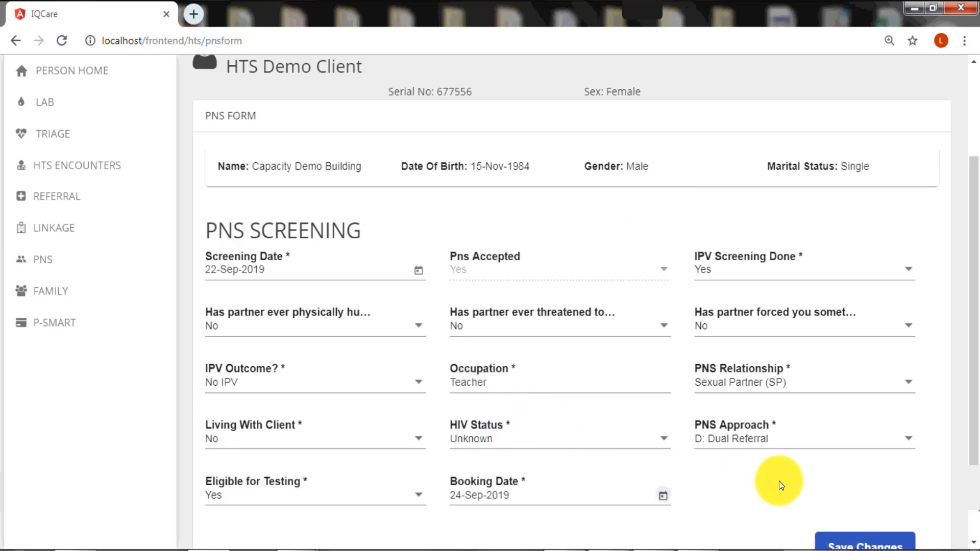
scroll(779, 480, "down", 2)
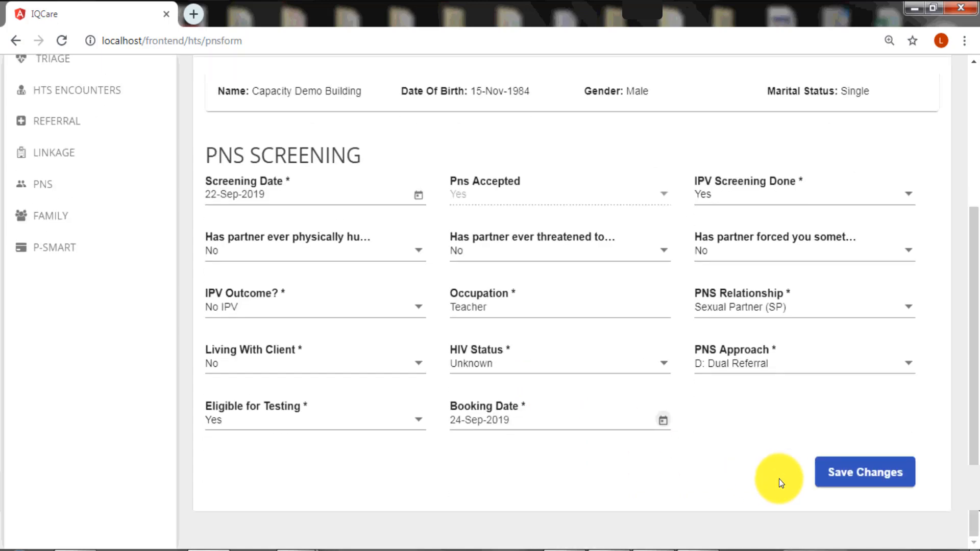
left_click(846, 479)
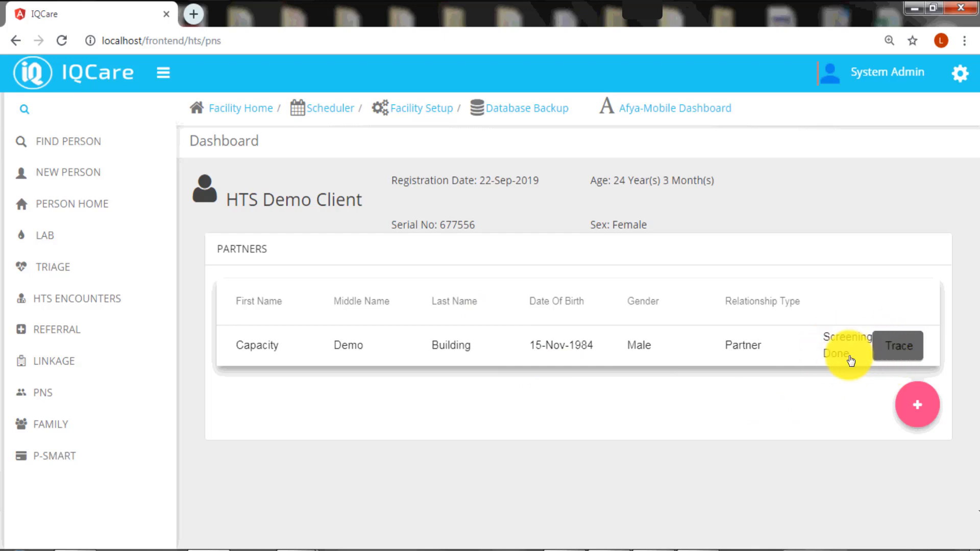
Open the Partners Tracing page for the screened partner from the Partners table
left_click(904, 348)
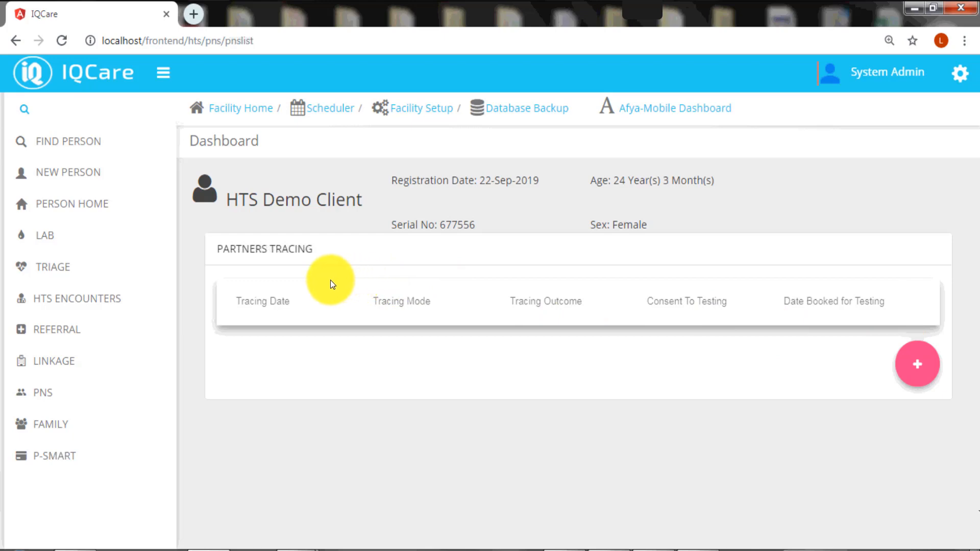
Add a new partner tracing entry dated 22-Sep-2019 with tracing mode Phone
left_click(922, 374)
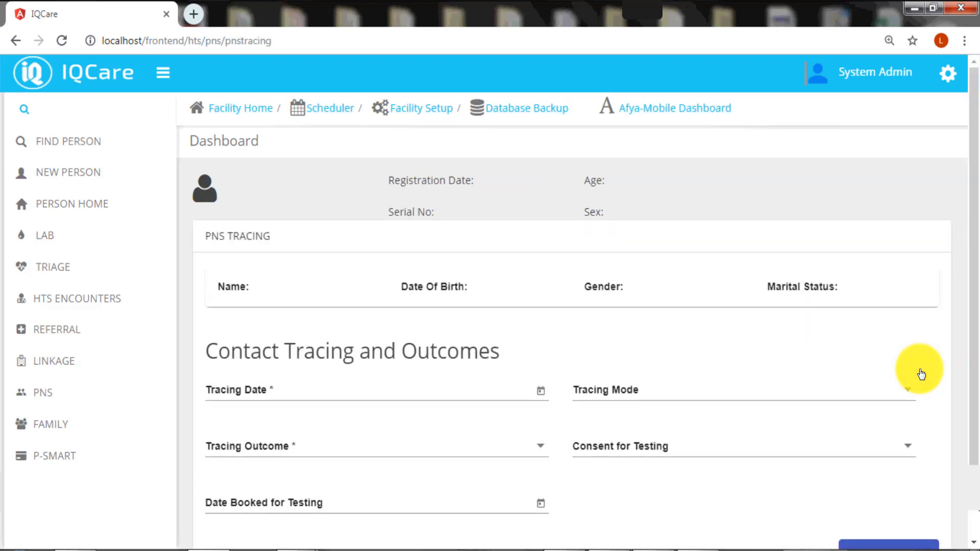
scroll(919, 373, "down", 2)
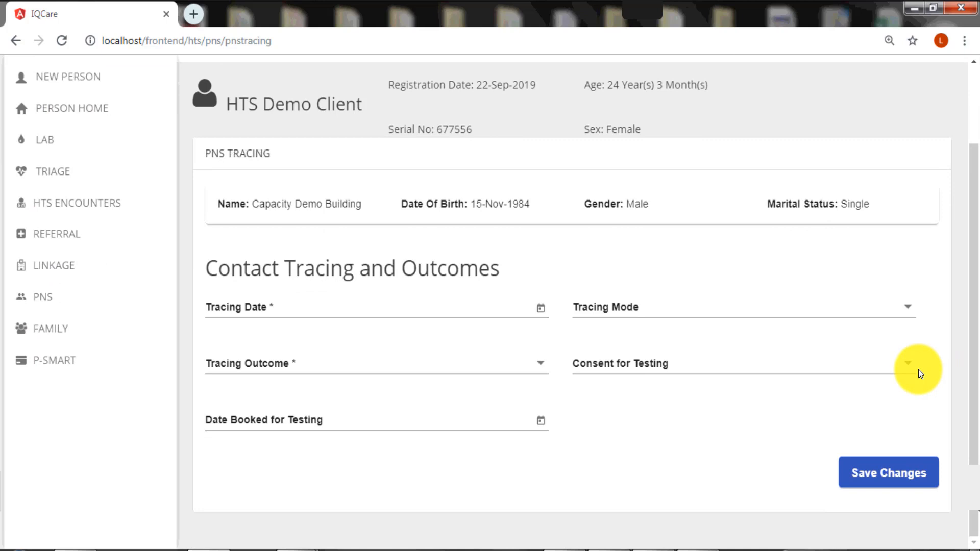
left_click(541, 312)
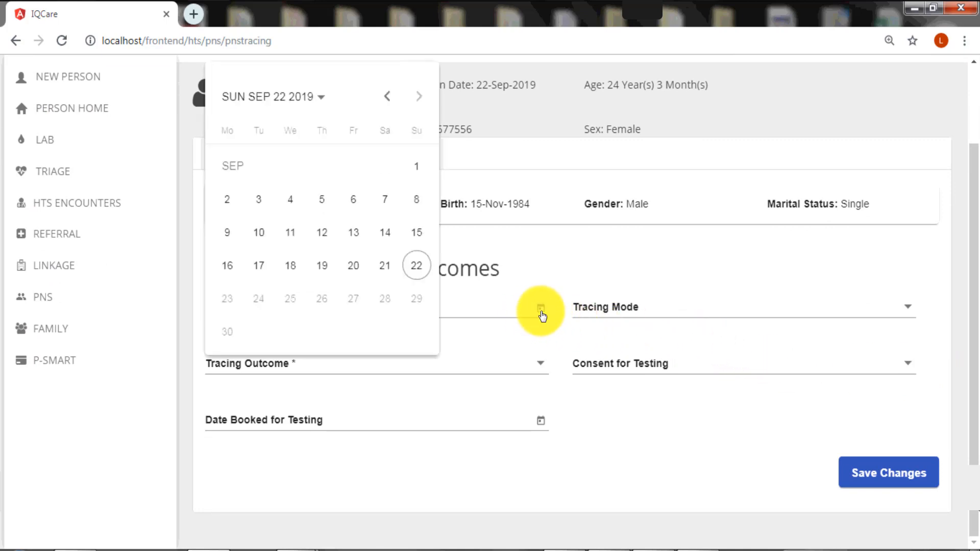
left_click(417, 266)
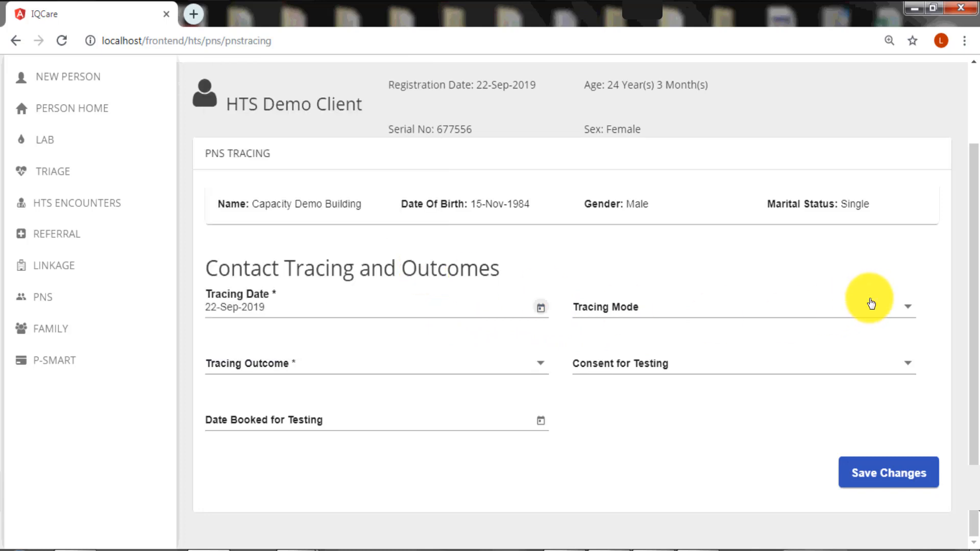
left_click(902, 309)
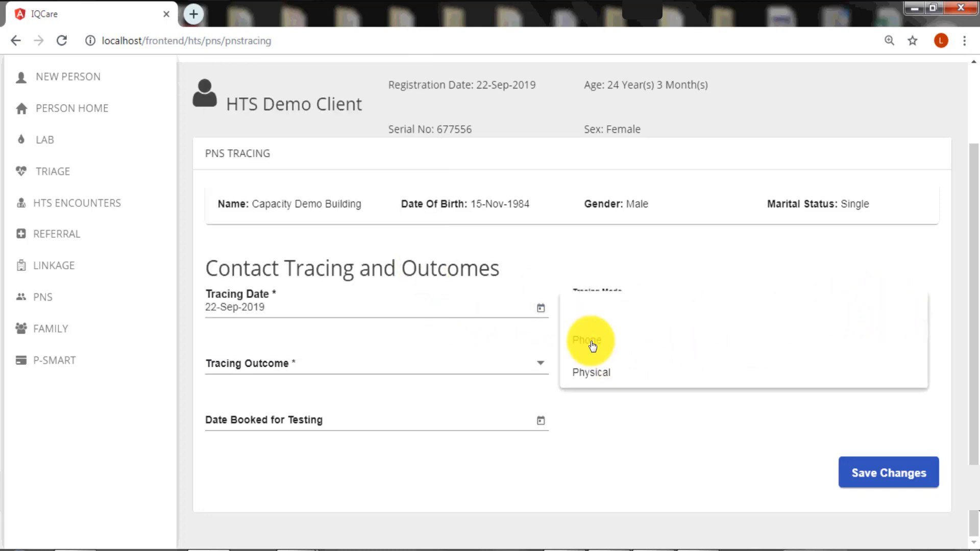
left_click(590, 342)
Set the tracing outcome to Not Contacted, after briefly entering consent Yes and a 24-Sep-2019 booking
left_click(543, 369)
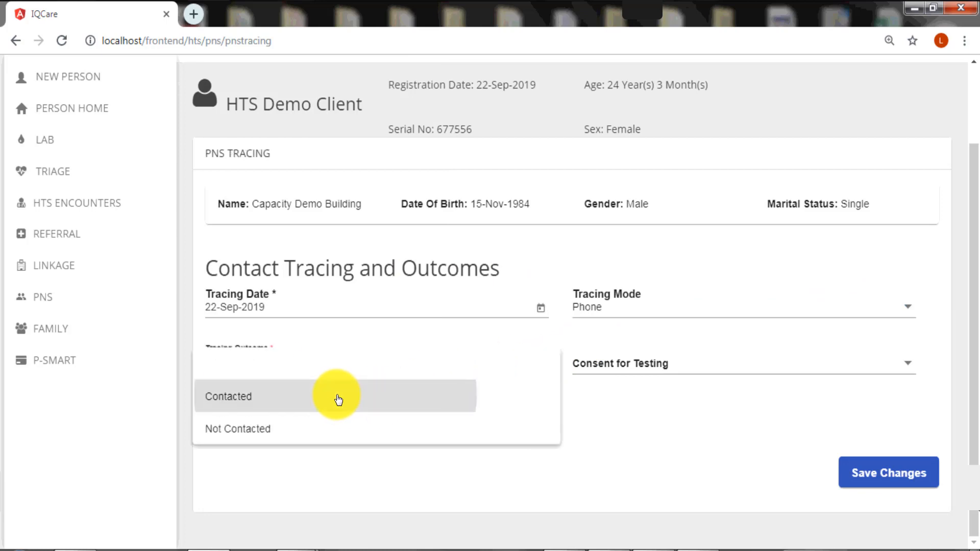
left_click(339, 398)
left_click(908, 364)
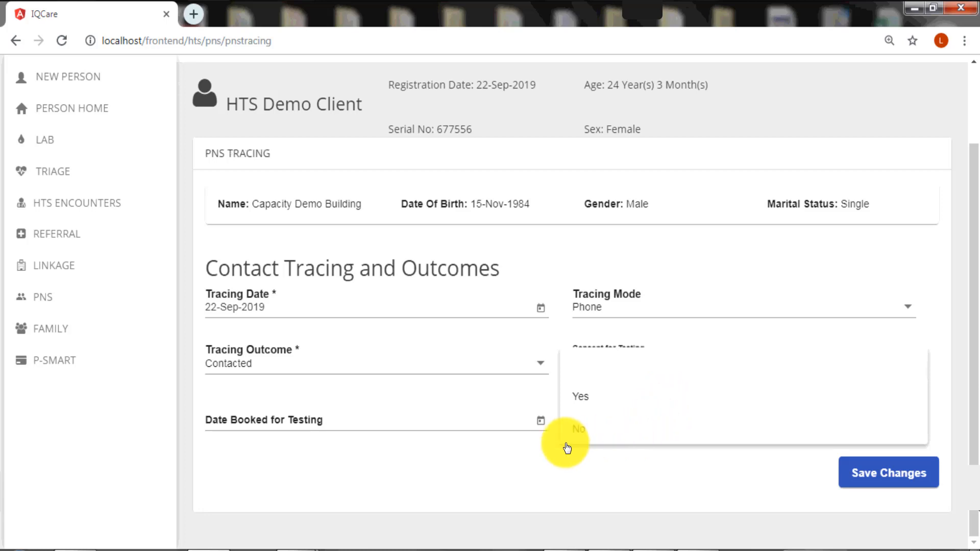
left_click(602, 407)
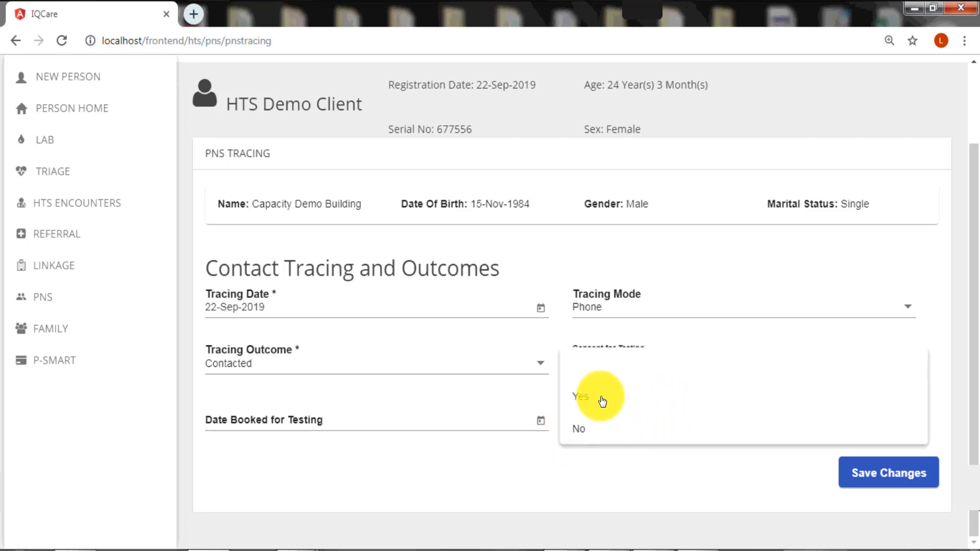
left_click(541, 422)
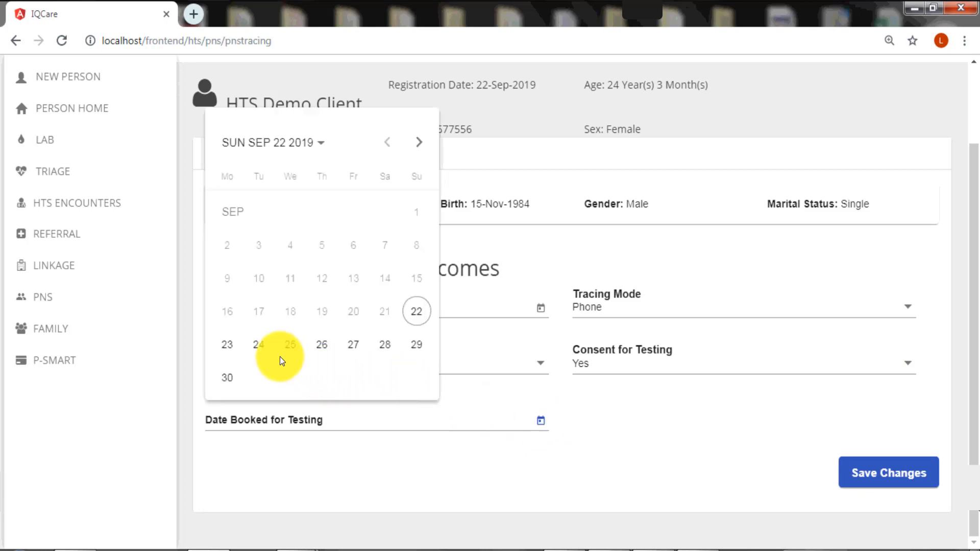
left_click(258, 353)
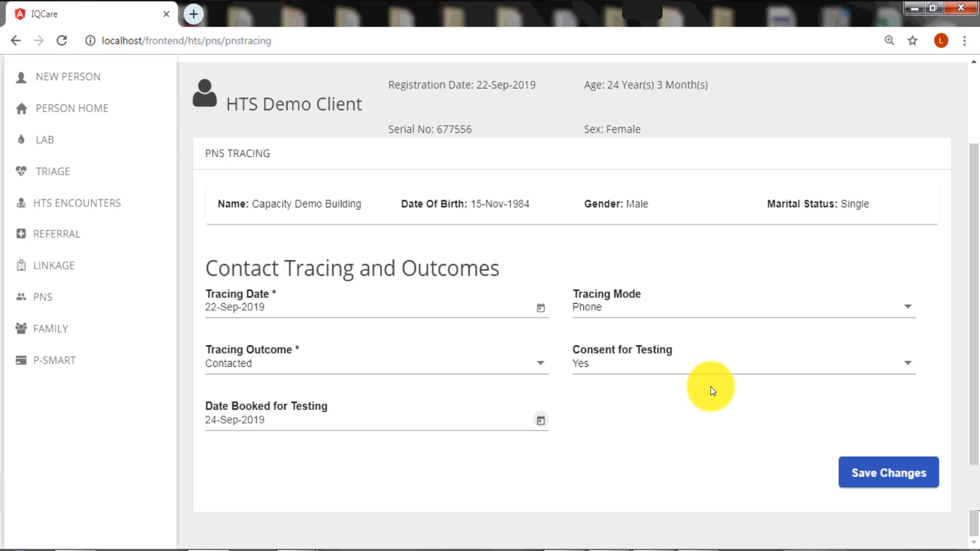
left_click(540, 368)
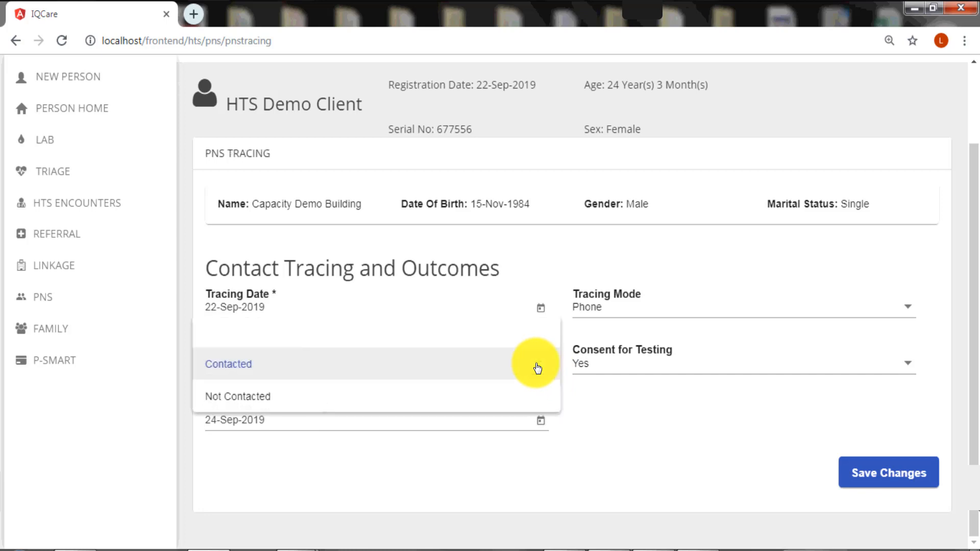
left_click(347, 401)
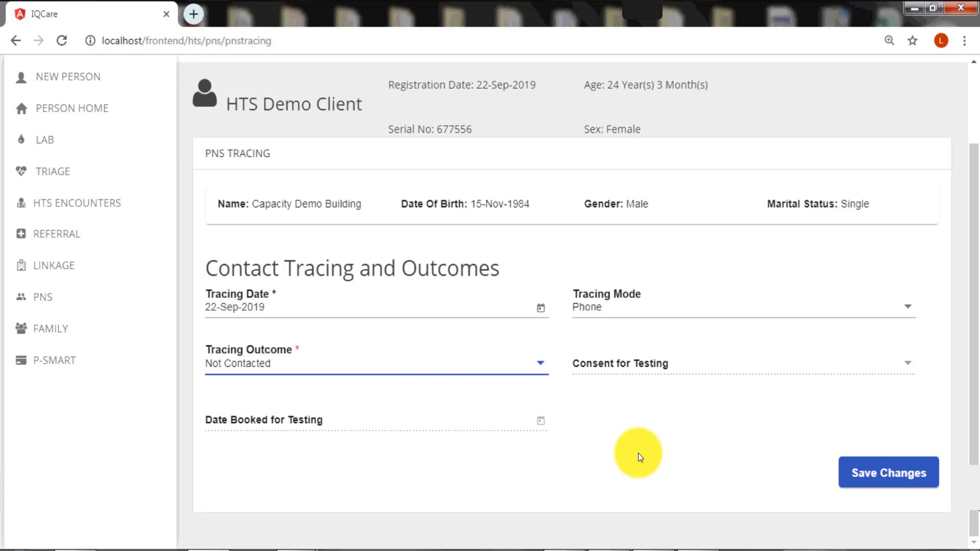
Save the 22-Sep-2019 Phone, Not Contacted trace and start another tracing entry
left_click(853, 477)
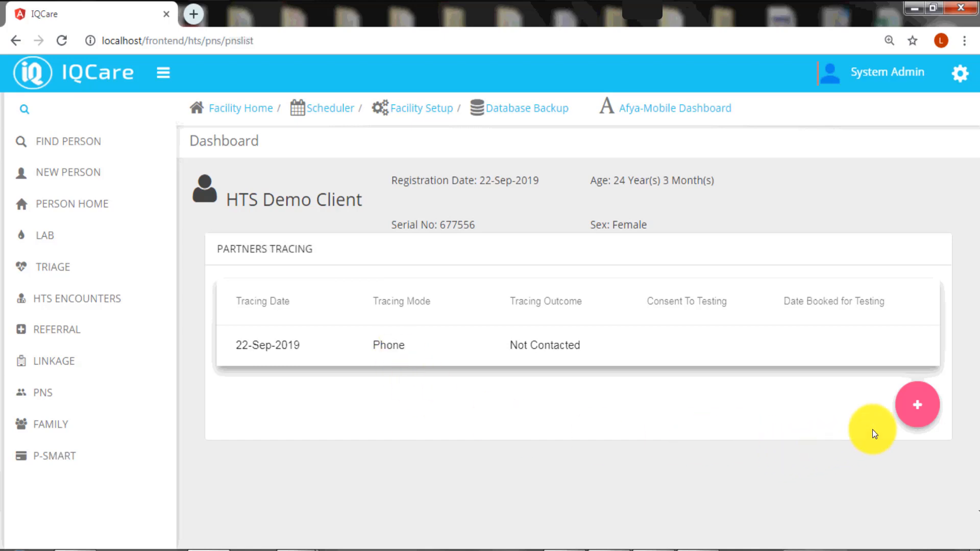
left_click(919, 407)
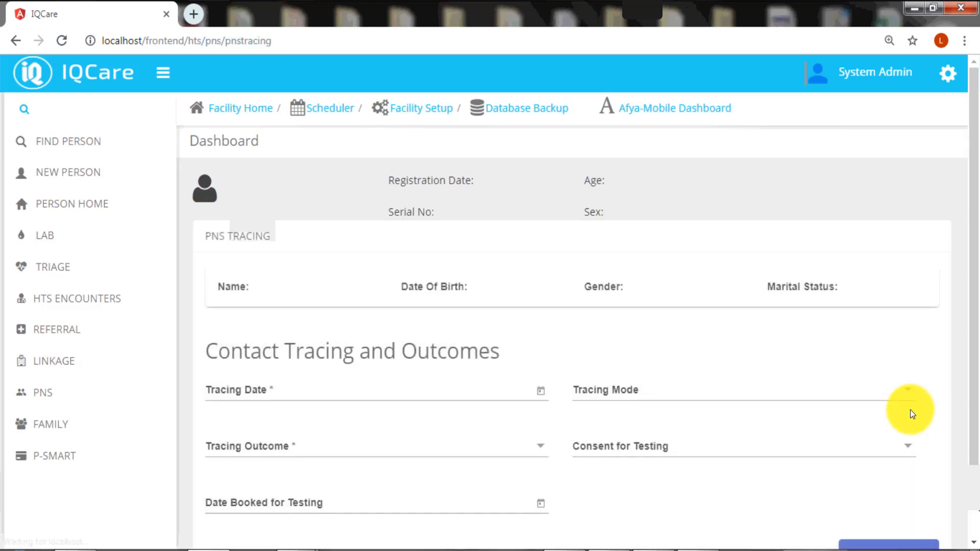
Set the new trace's date to 22-Sep-2019 and tracing mode to Physical
left_click(543, 393)
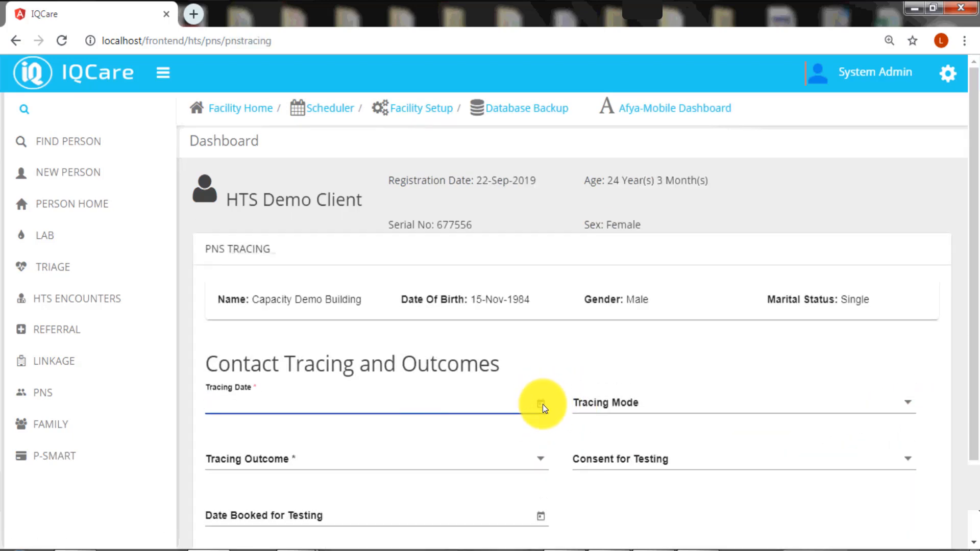
left_click(543, 404)
left_click(414, 289)
scroll(691, 408, "down", 2)
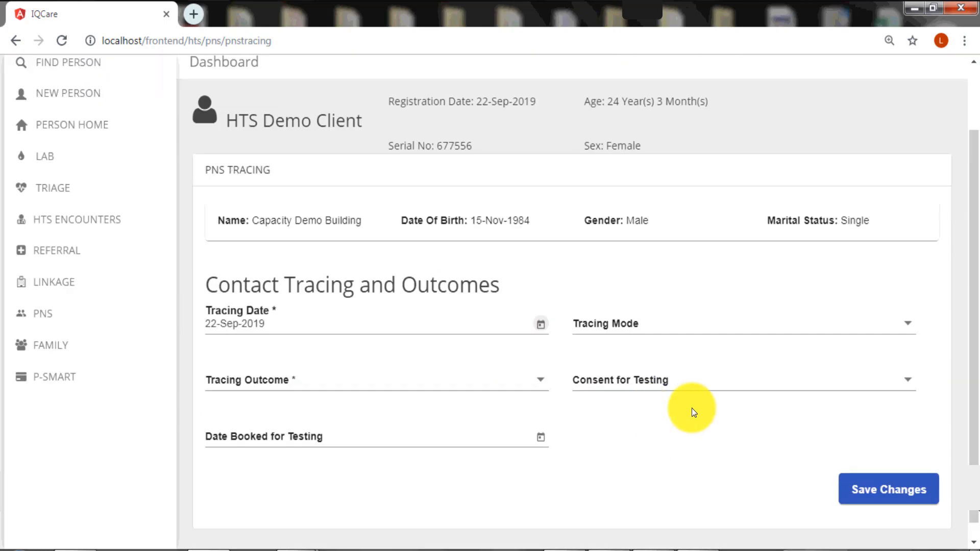
left_click(907, 309)
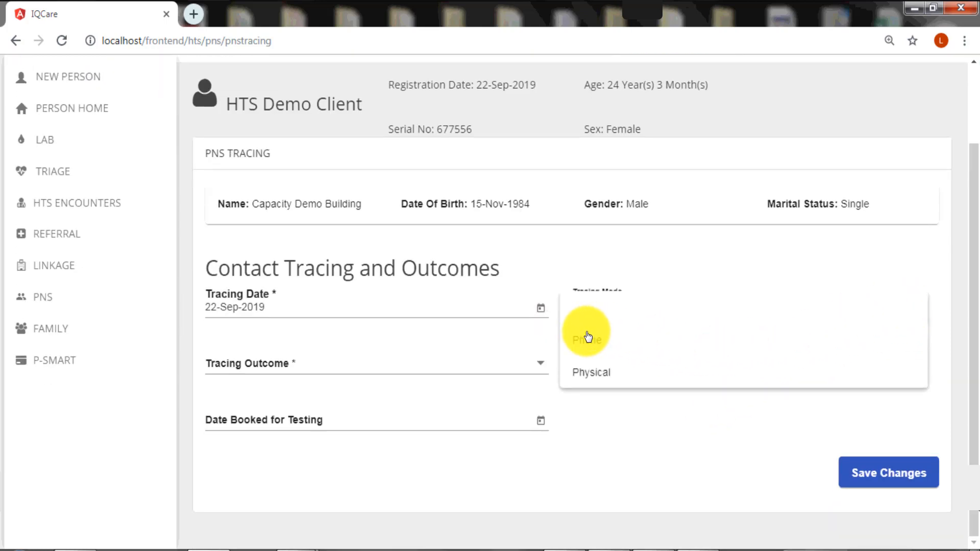
left_click(593, 373)
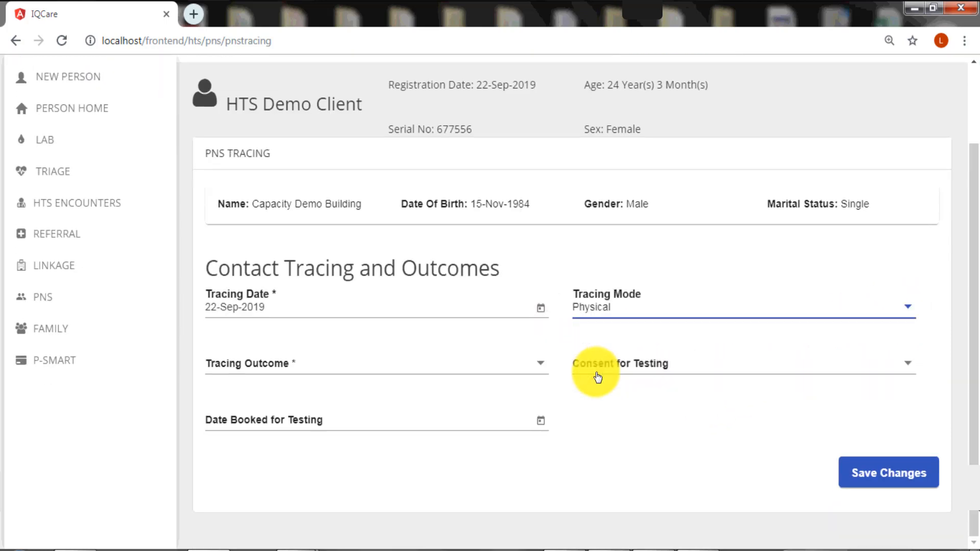
Record outcome Contacted, consent Yes, testing booked for 24-Sep-2019, and save the trace
left_click(542, 368)
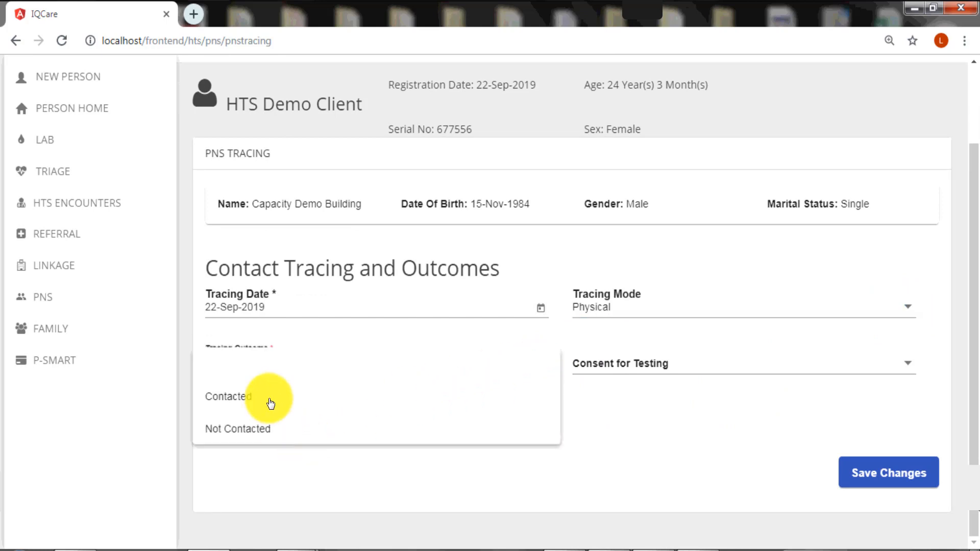
left_click(270, 400)
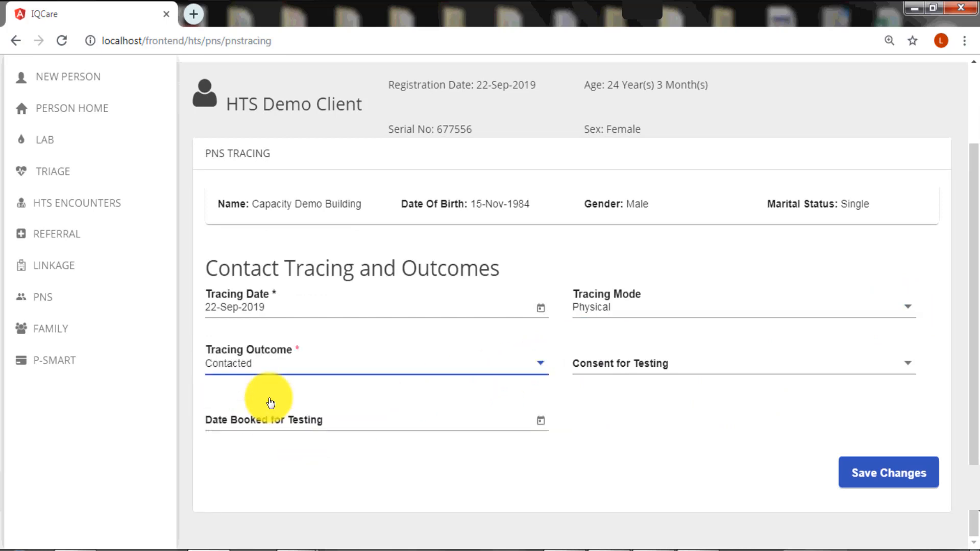
left_click(909, 366)
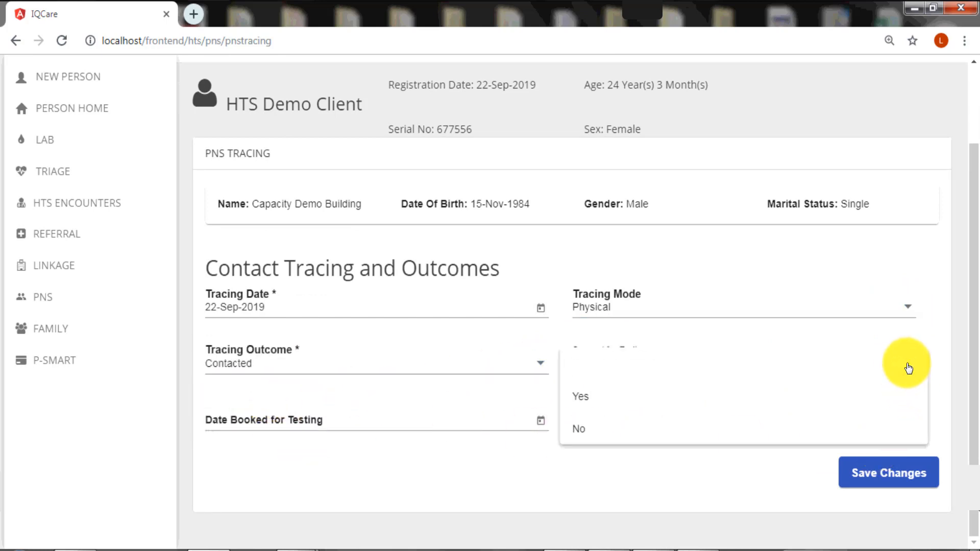
left_click(607, 403)
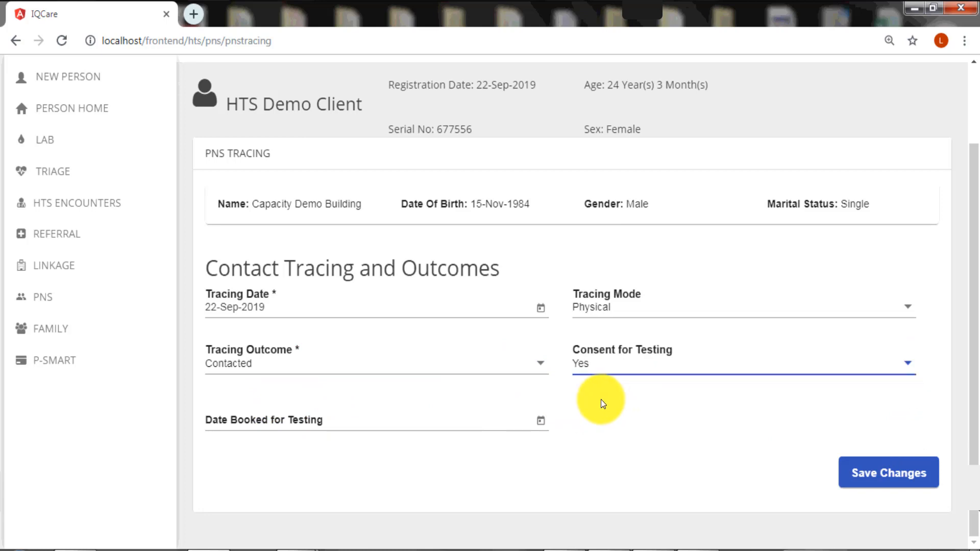
left_click(540, 424)
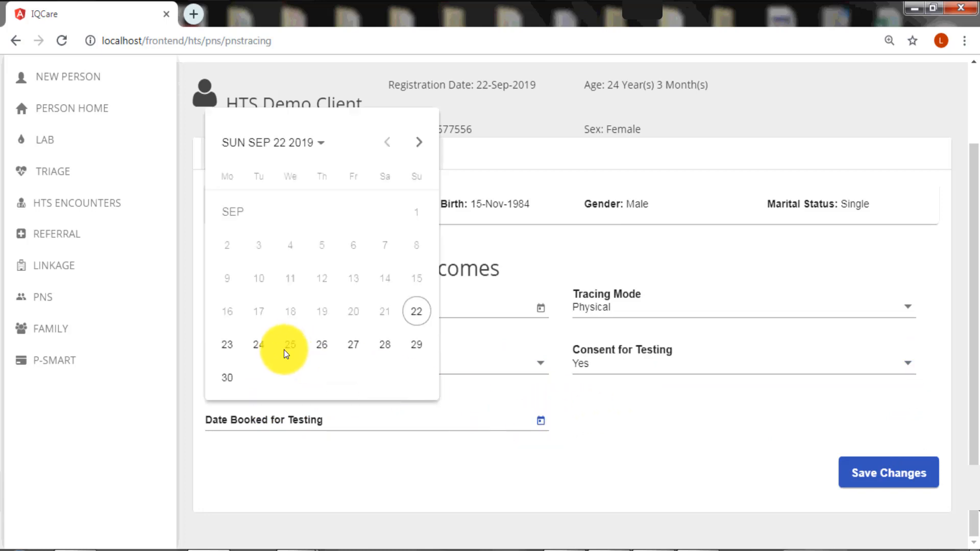
left_click(258, 346)
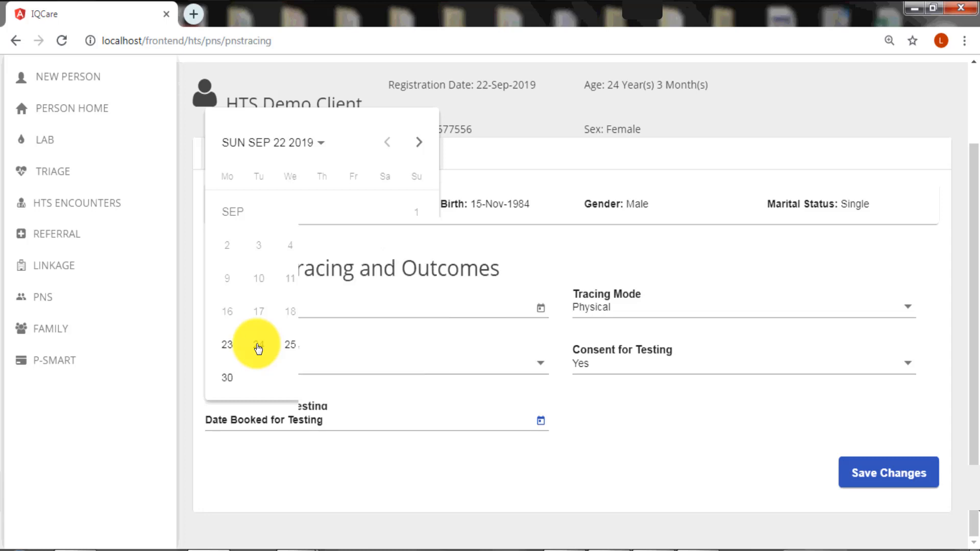
left_click(886, 477)
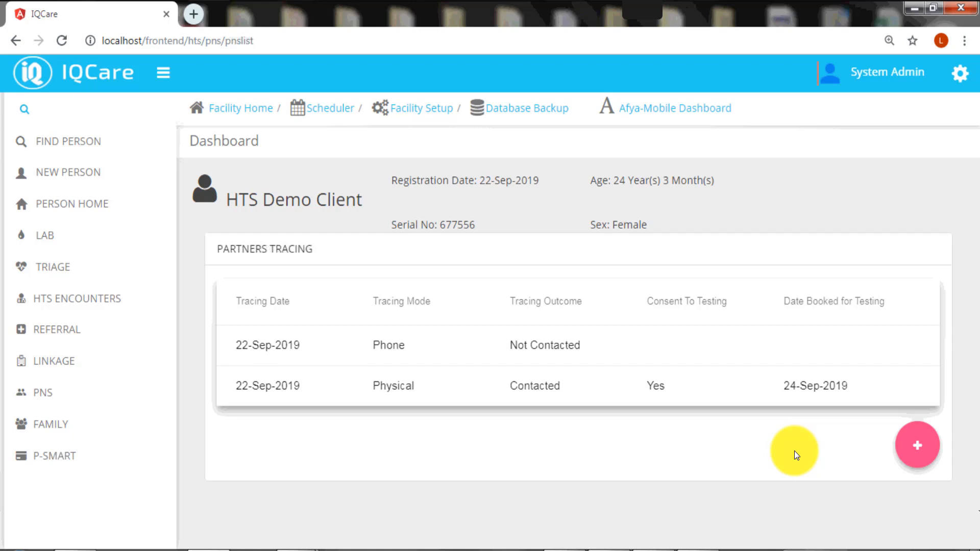
Go to the client's Family page from the left sidebar
left_click(67, 428)
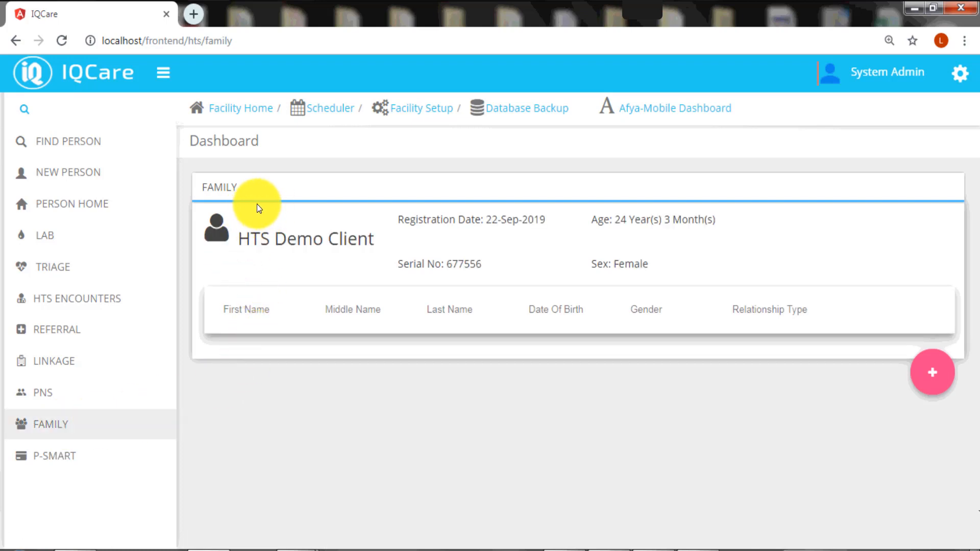
Add a family contact with 'Is Client Registered' set to No and open Register New
left_click(932, 373)
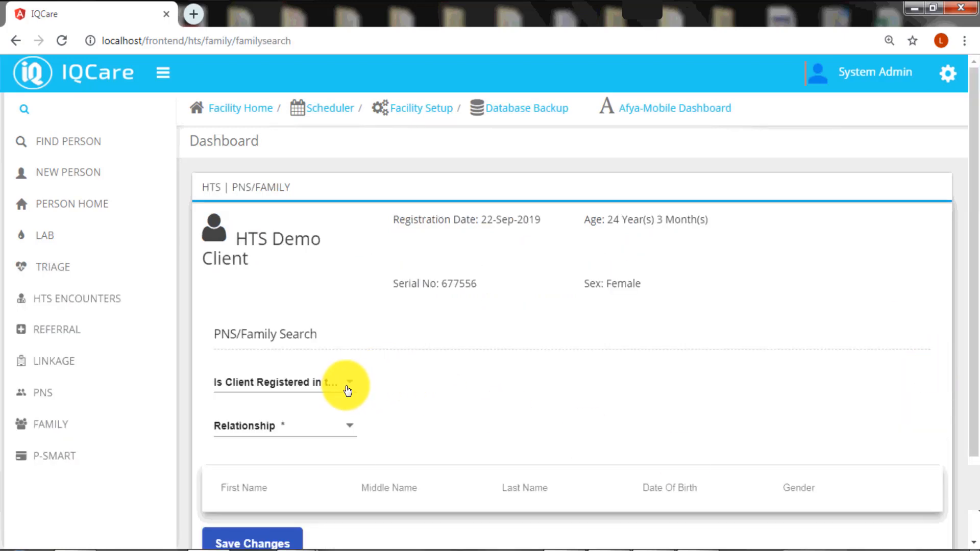
left_click(347, 391)
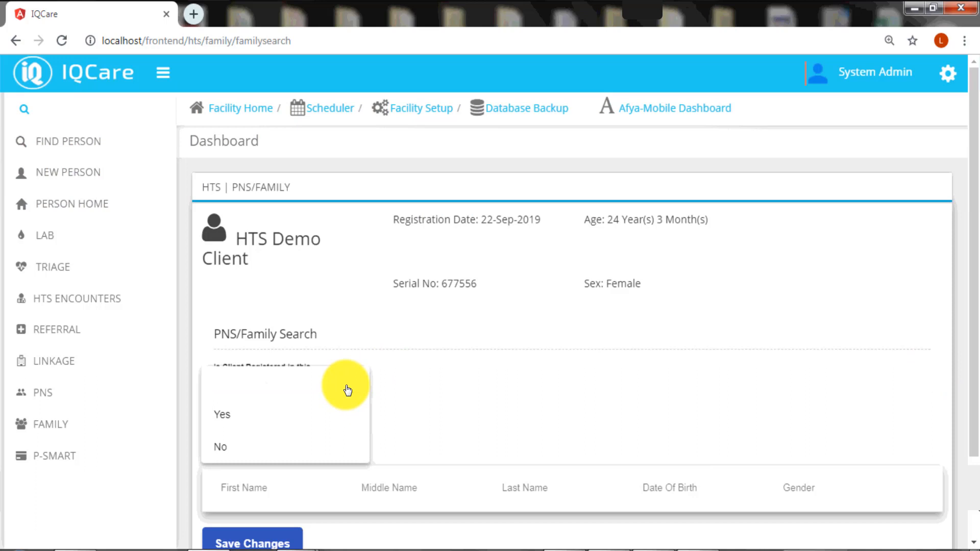
left_click(253, 422)
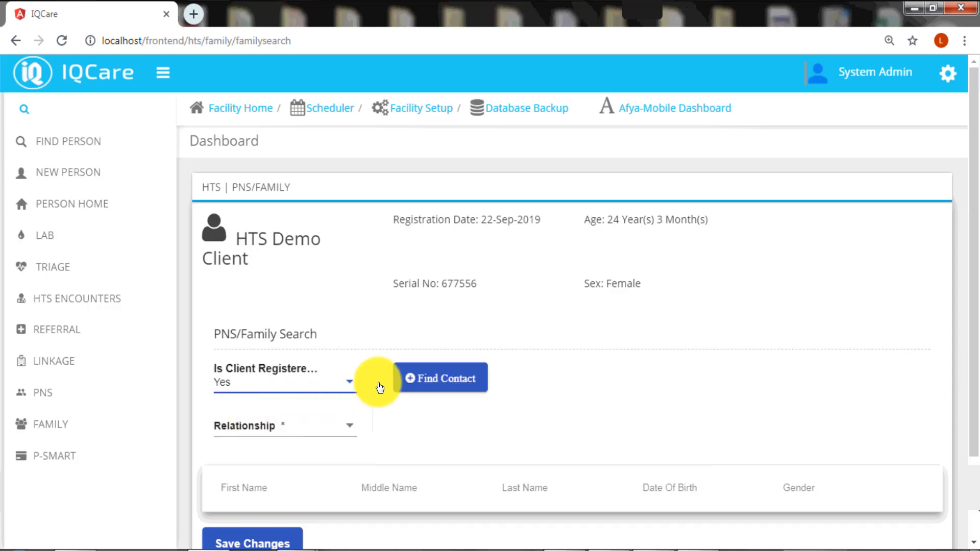
left_click(350, 385)
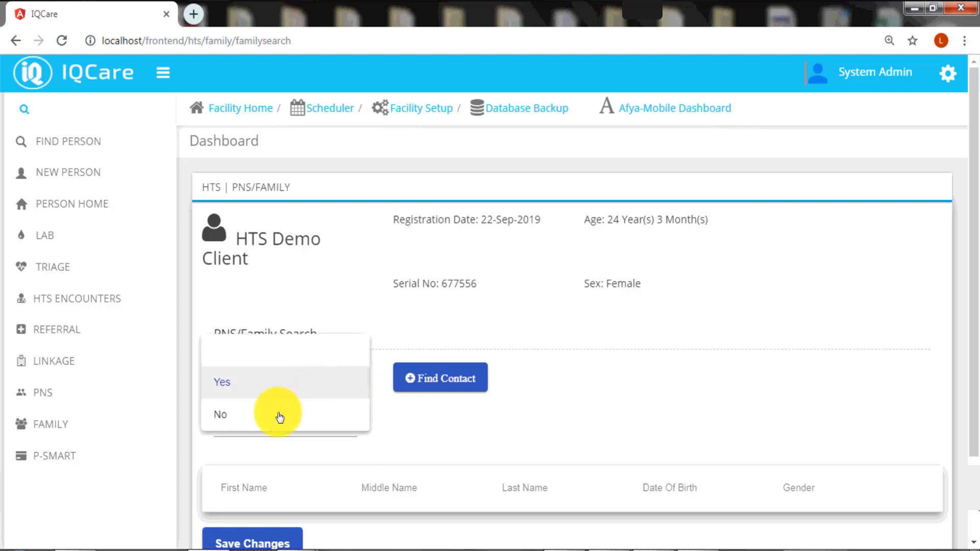
left_click(278, 416)
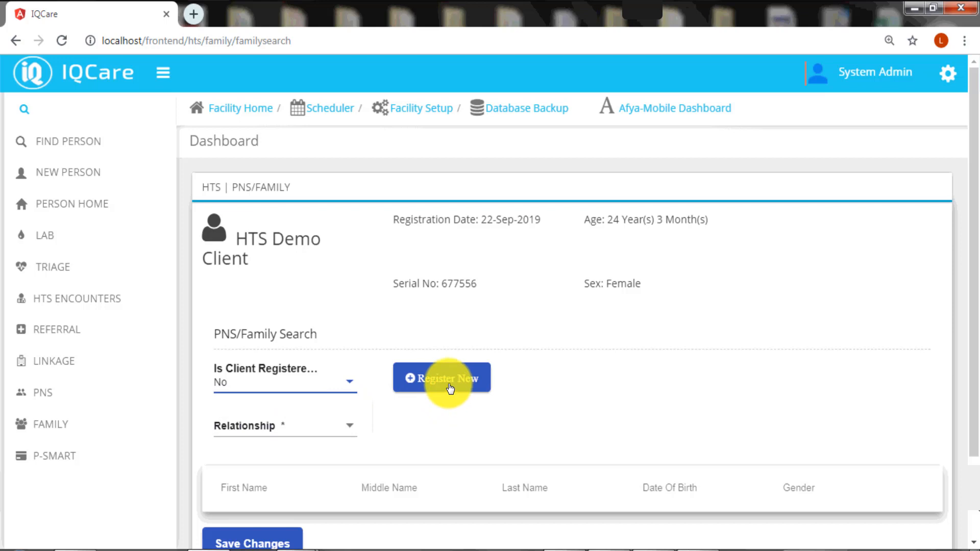
left_click(442, 379)
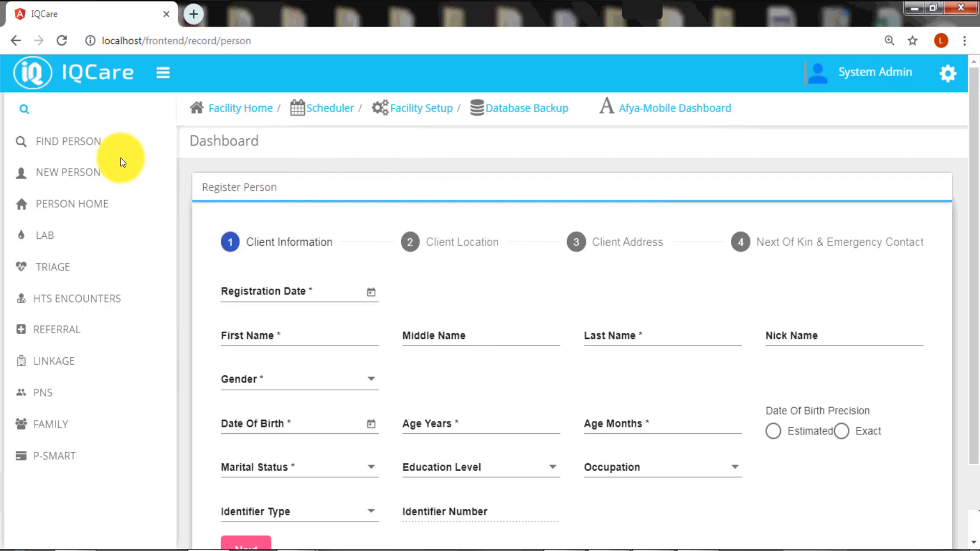
Return to the Family page and open the PNS/Family Search form for a new member
scroll(121, 157, "down", 2)
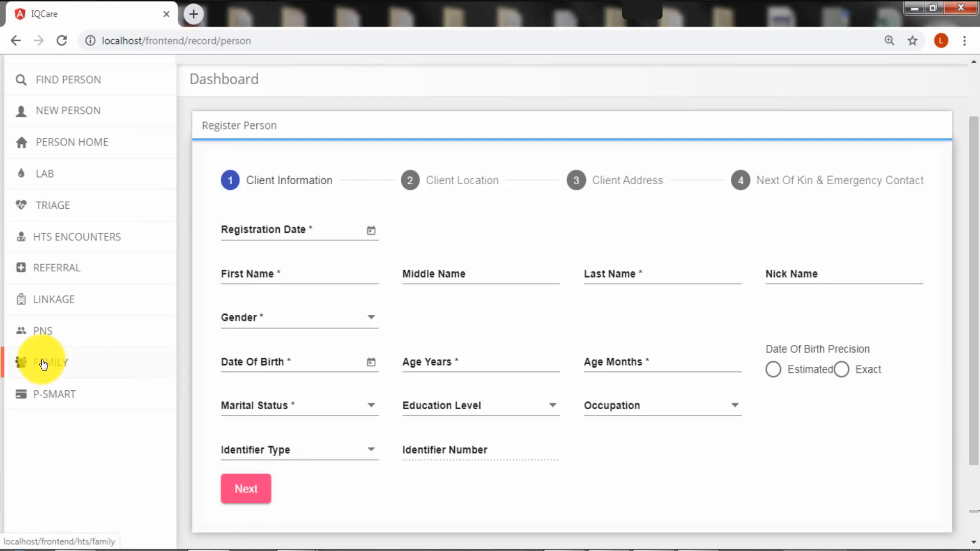
left_click(43, 364)
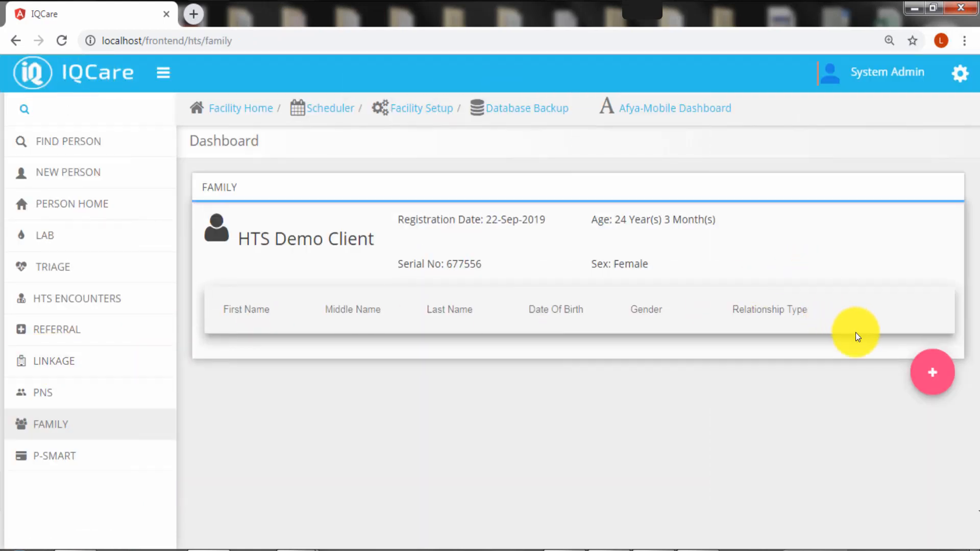
left_click(936, 383)
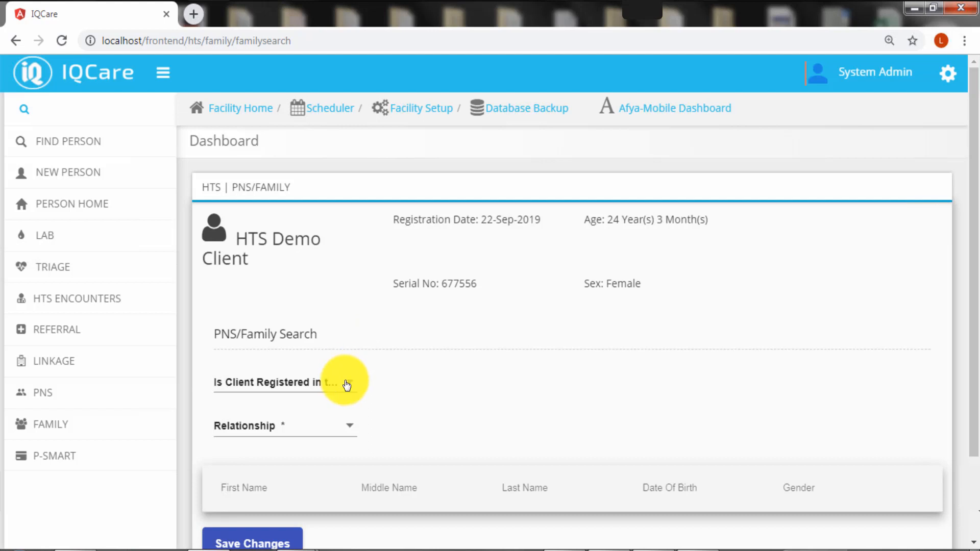
Mark the contact as registered and add Capacity Demo Building, found by first name 'capacity', to the family table
left_click(345, 382)
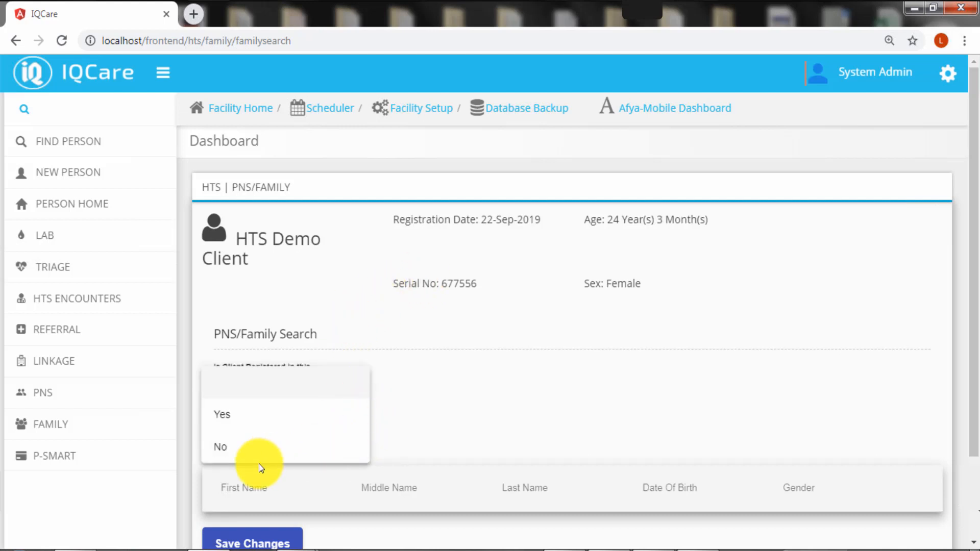
left_click(258, 419)
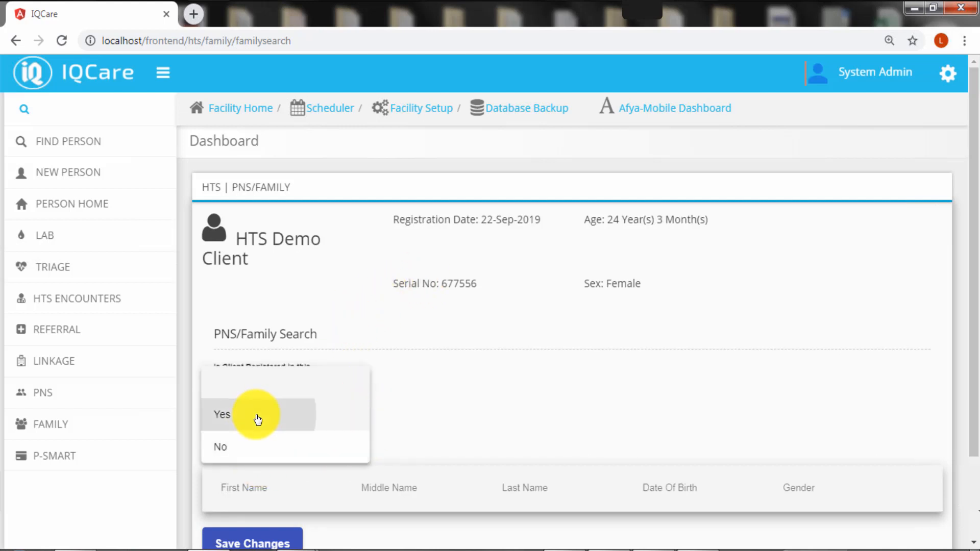
left_click(446, 384)
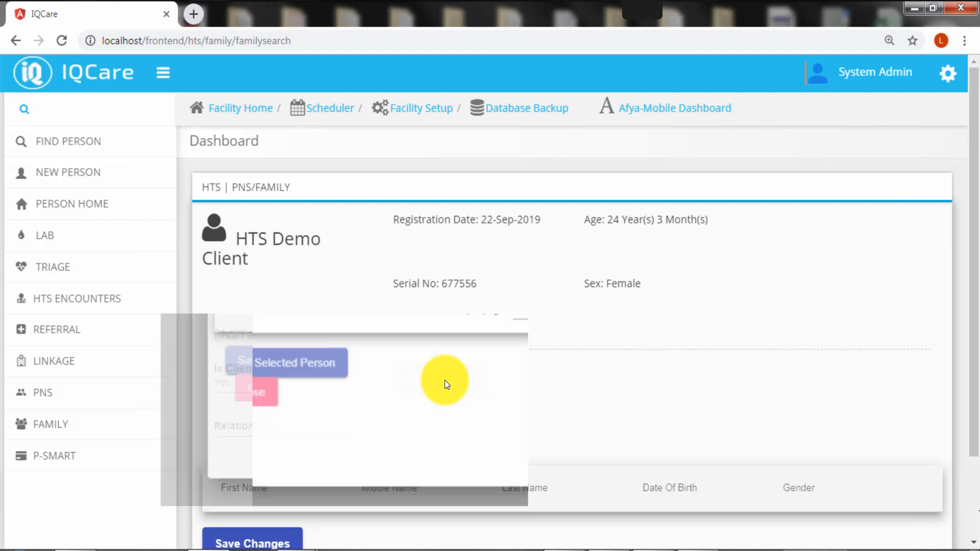
type("capacity")
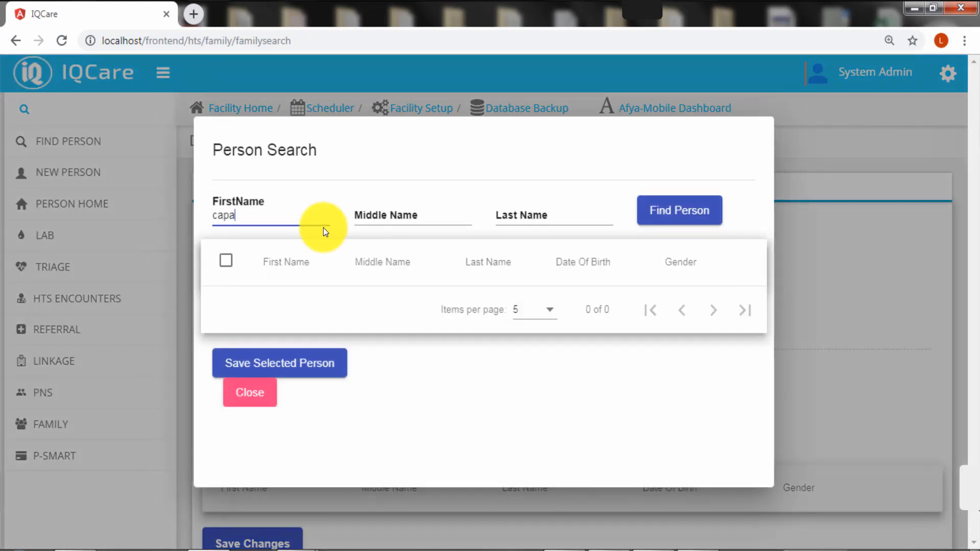
left_click(675, 212)
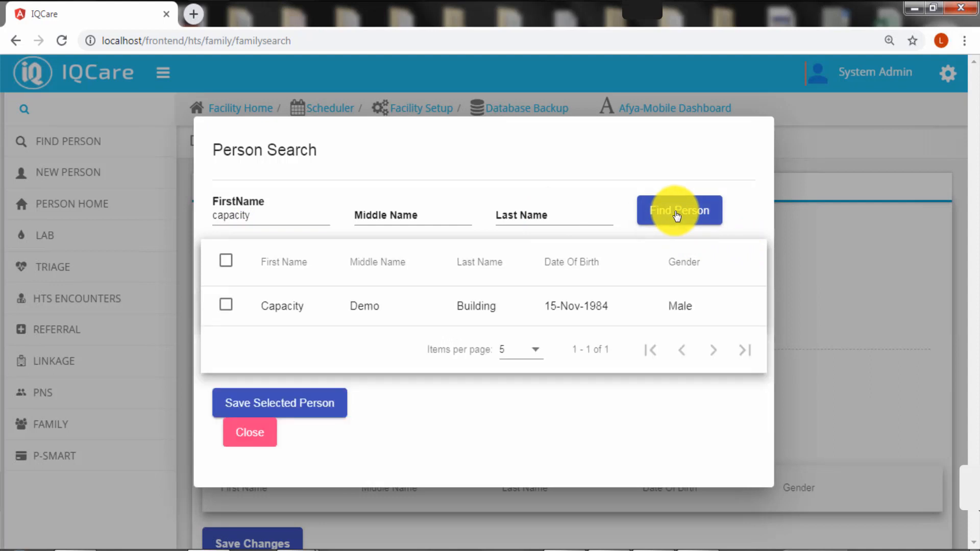
left_click(227, 305)
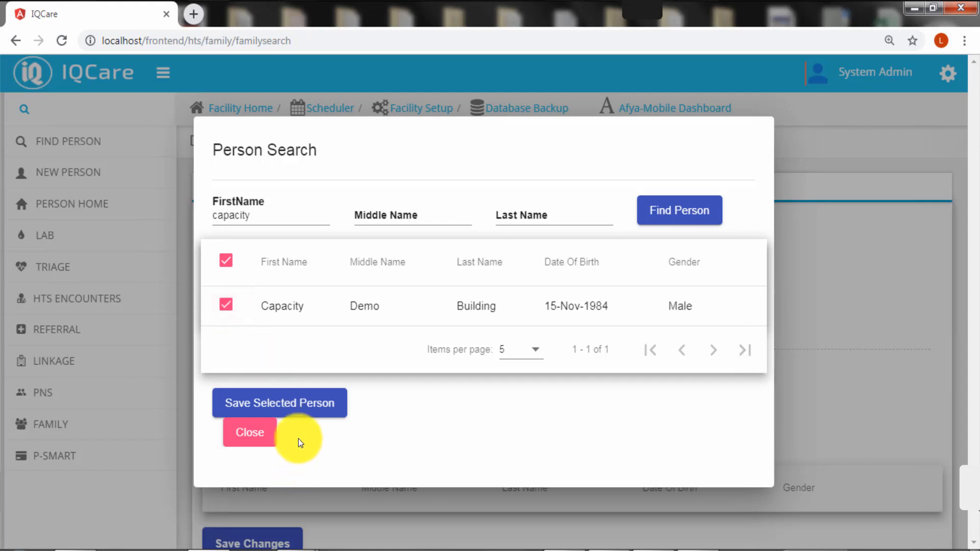
left_click(306, 410)
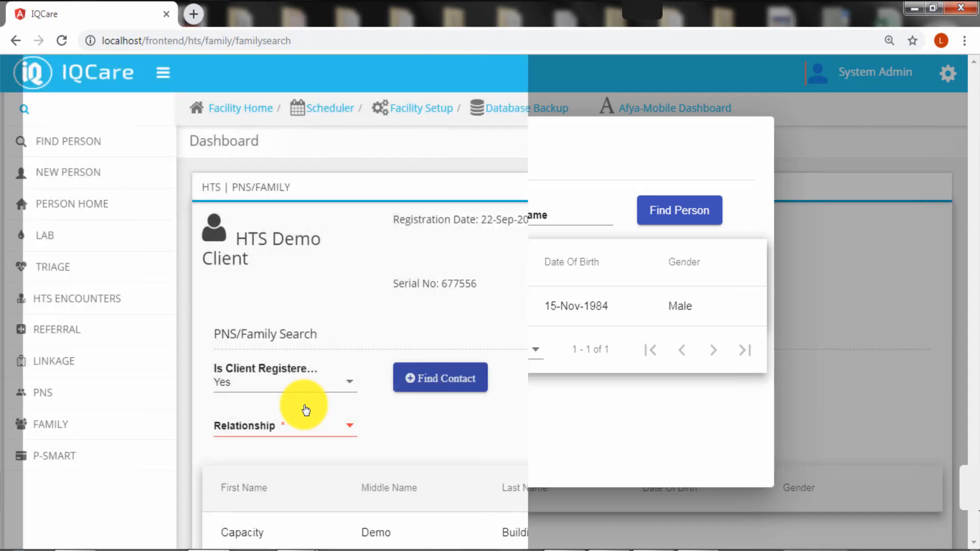
scroll(448, 407, "down", 2)
Set Capacity Demo Building's relationship to Other and save the family link
scroll(448, 414, "down", 1)
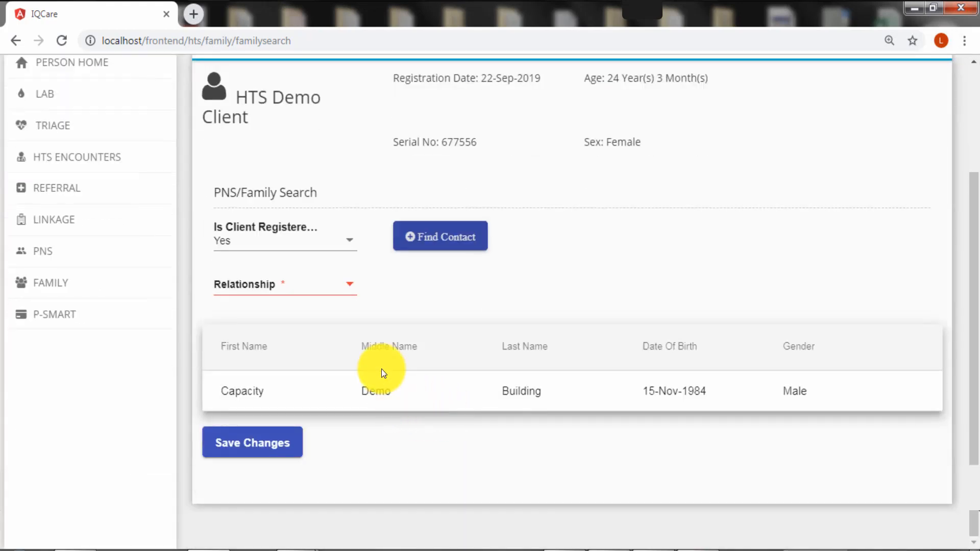
left_click(349, 284)
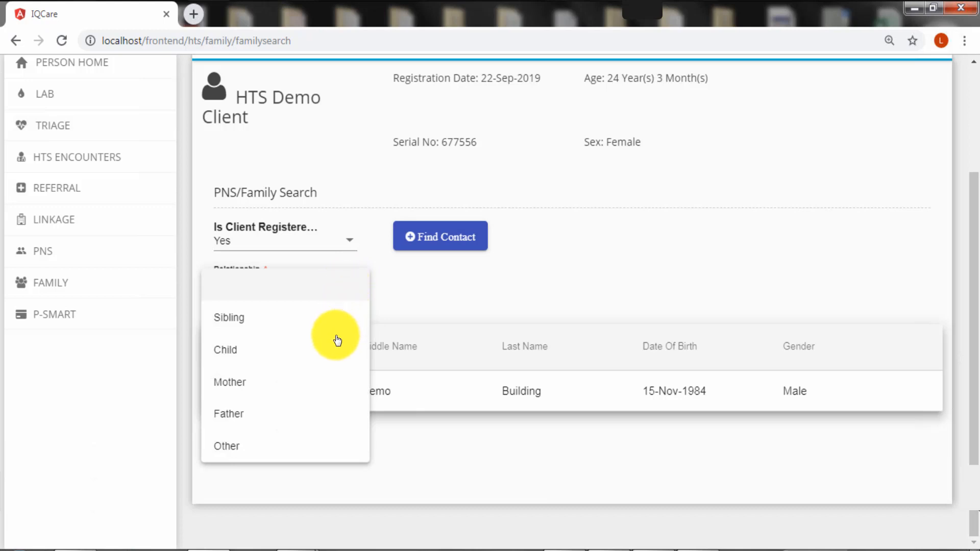
left_click(279, 456)
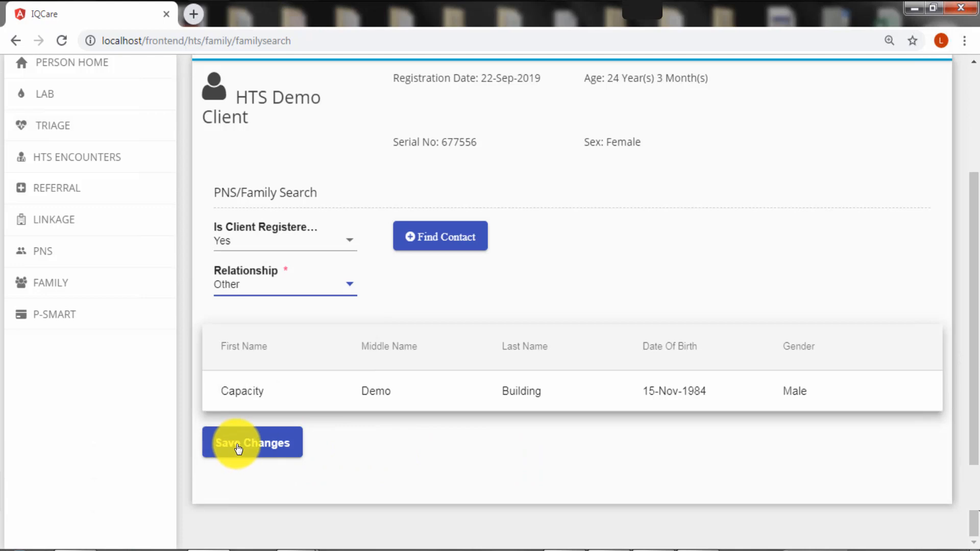
left_click(238, 448)
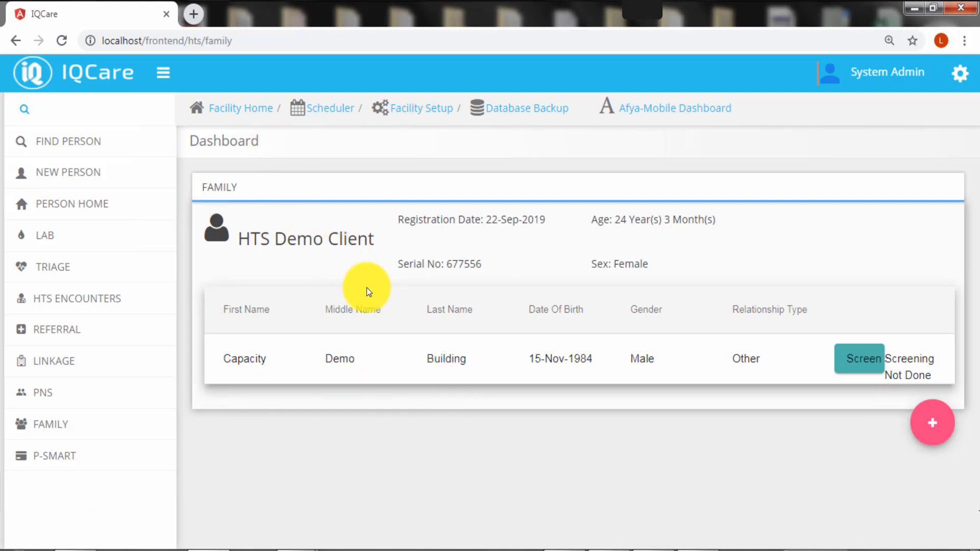
Screen Capacity Demo Building on 22-Sep-2019: HIV status Unknown, eligible for testing, testing booked 24-Sep-2019
left_click(855, 368)
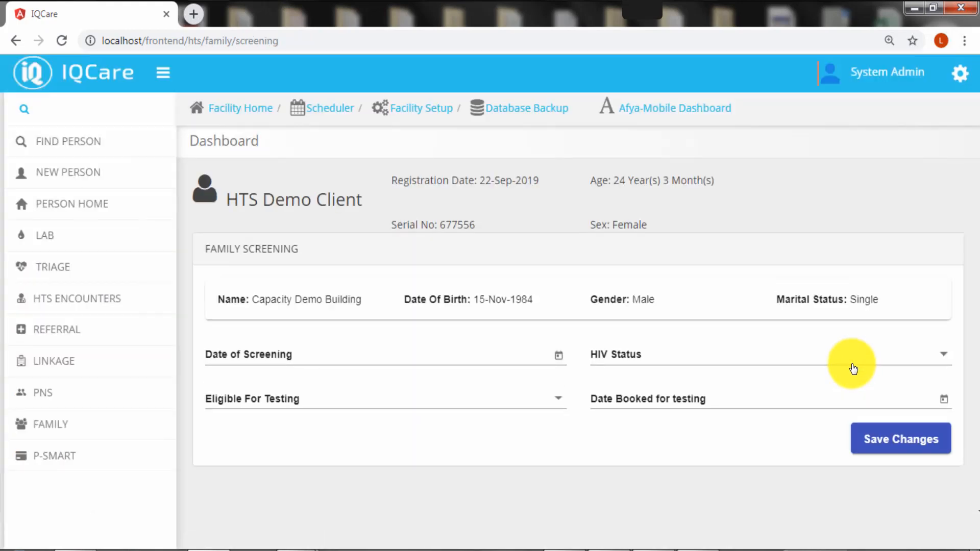
left_click(560, 356)
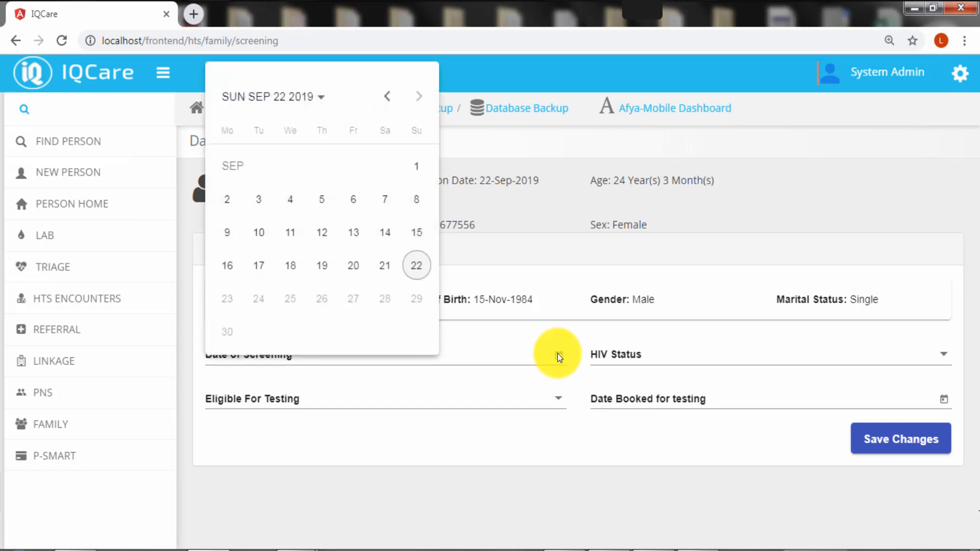
left_click(421, 267)
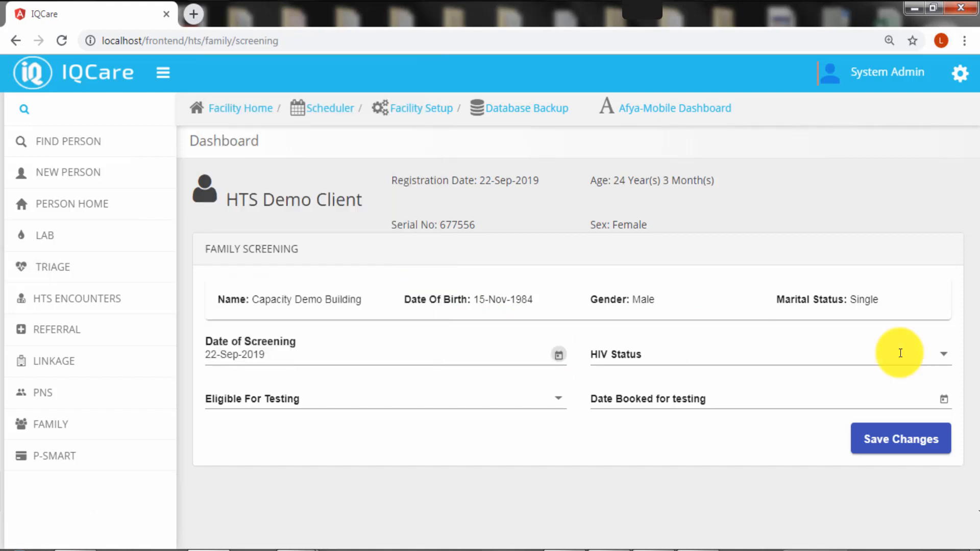
left_click(943, 354)
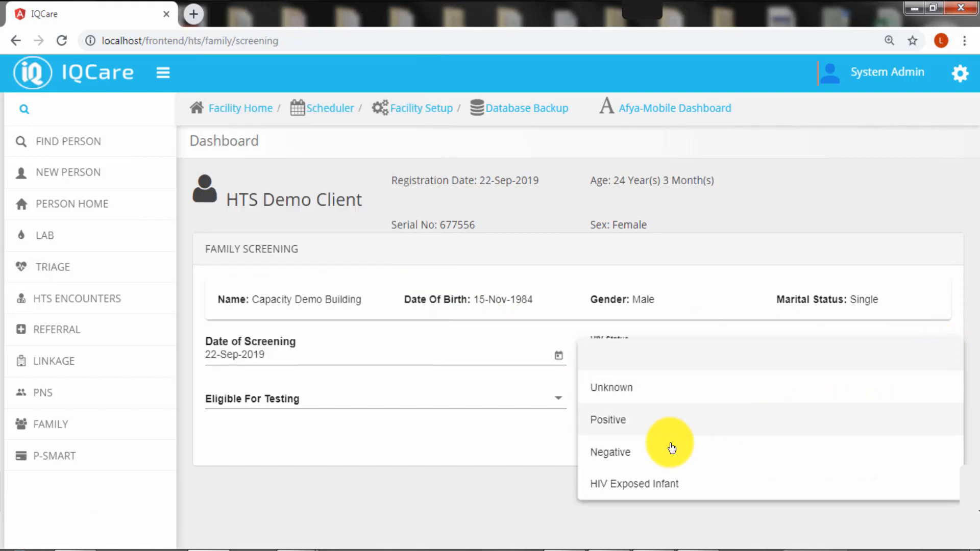
left_click(645, 390)
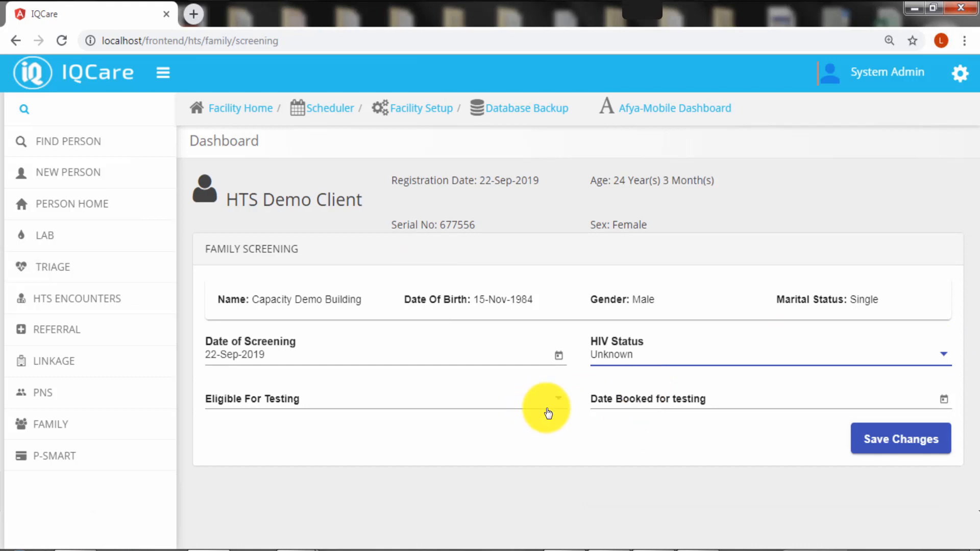
left_click(561, 400)
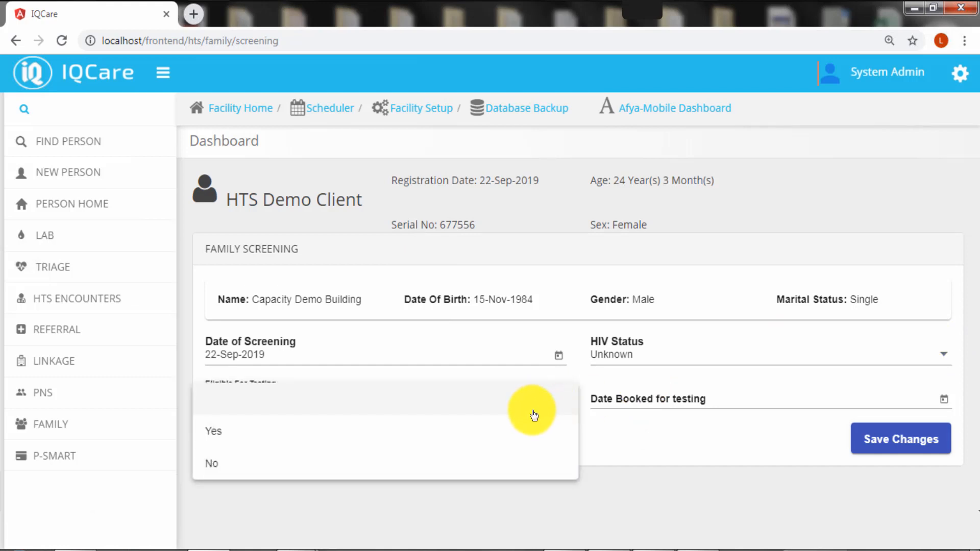
left_click(480, 434)
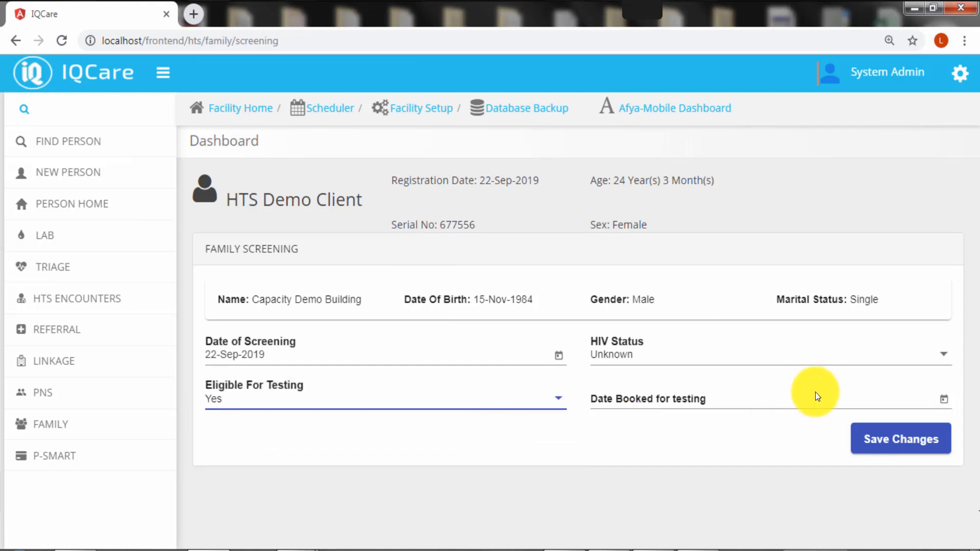
left_click(947, 402)
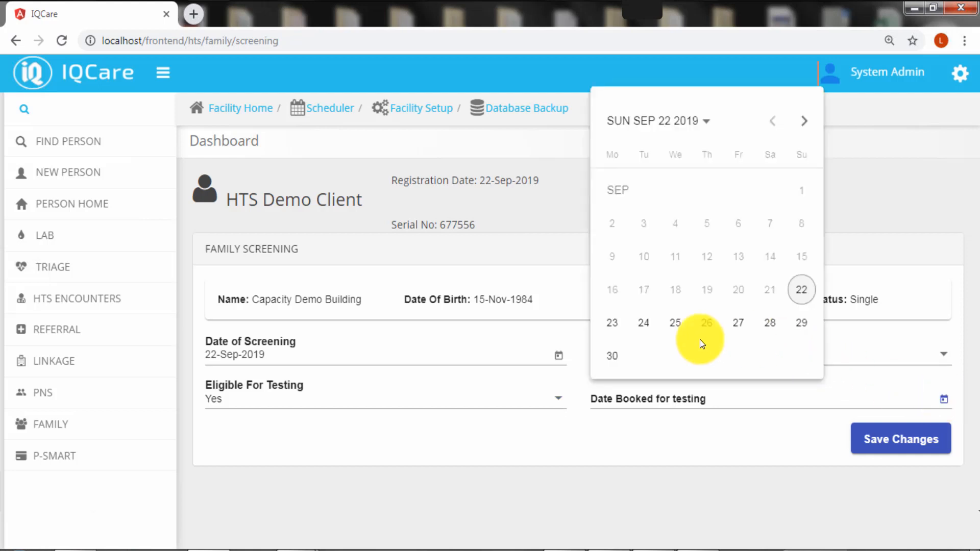
left_click(654, 327)
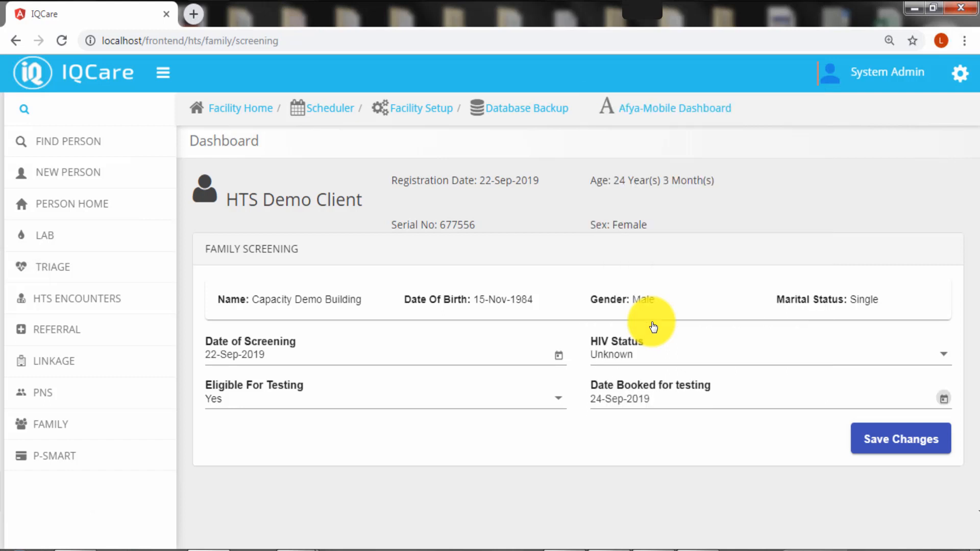
Save the Family Screening form so the contact shows as Screening Done
left_click(895, 447)
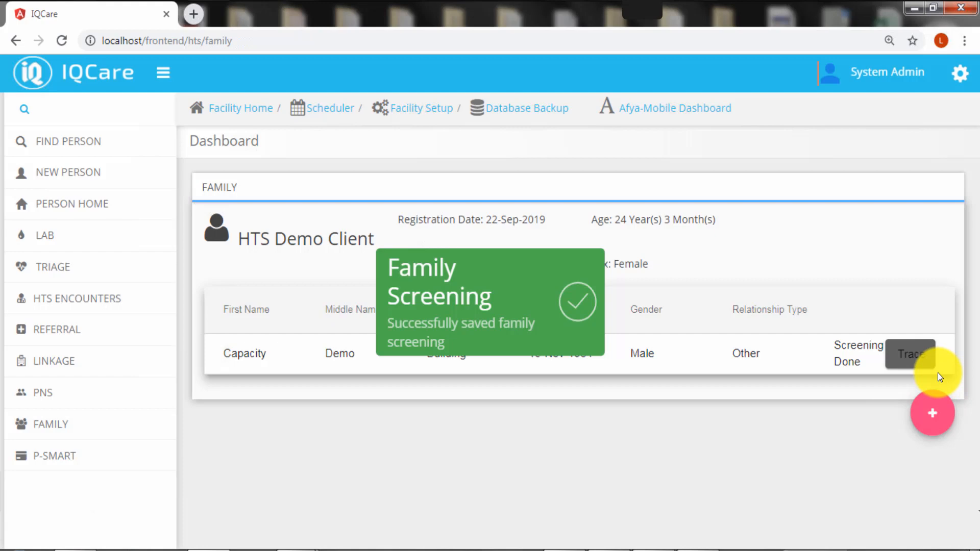
Open the Family Tracing list from the family member's Trace button
left_click(905, 357)
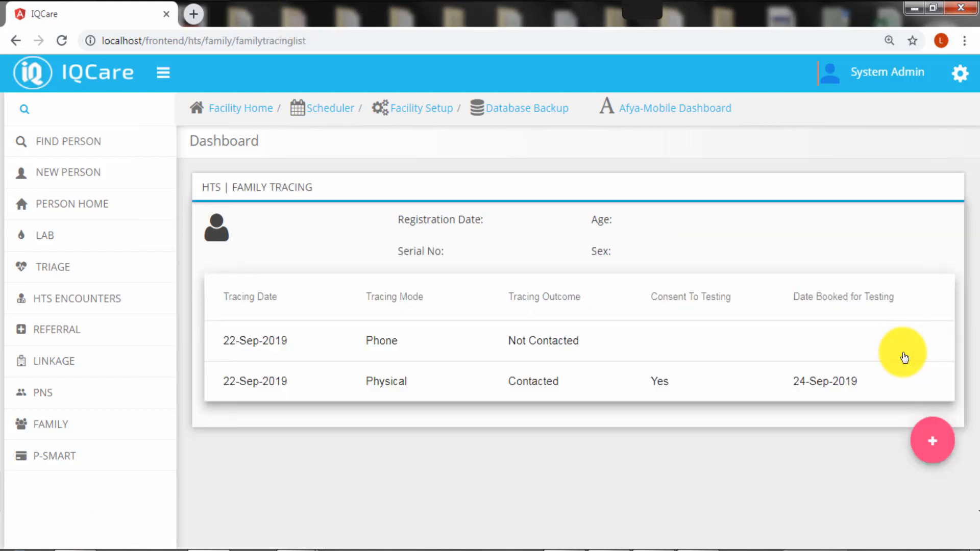